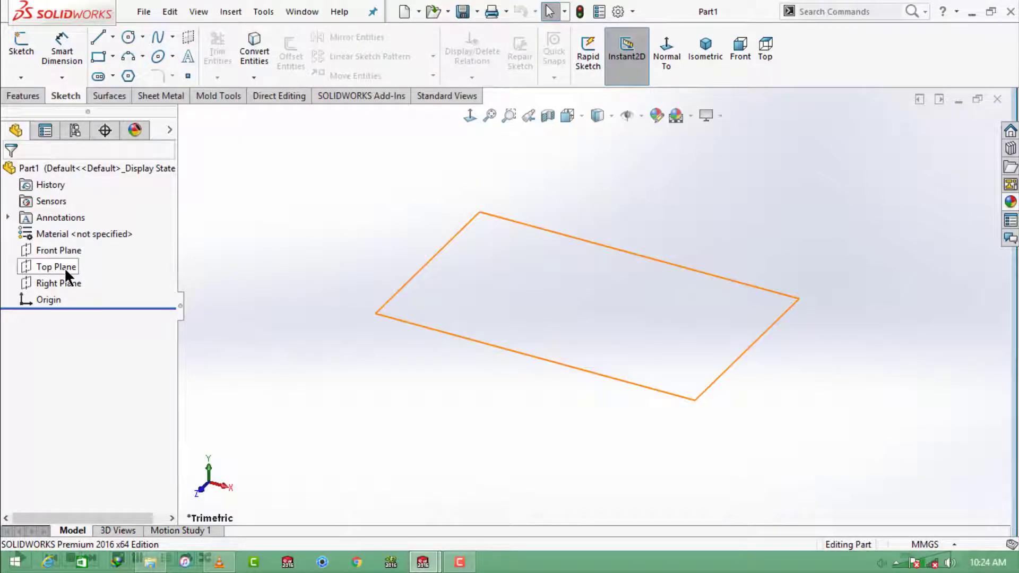
- On the Right Plane, sketch a circle centred on the origin and dimension it Ø40
left_click(76, 284)
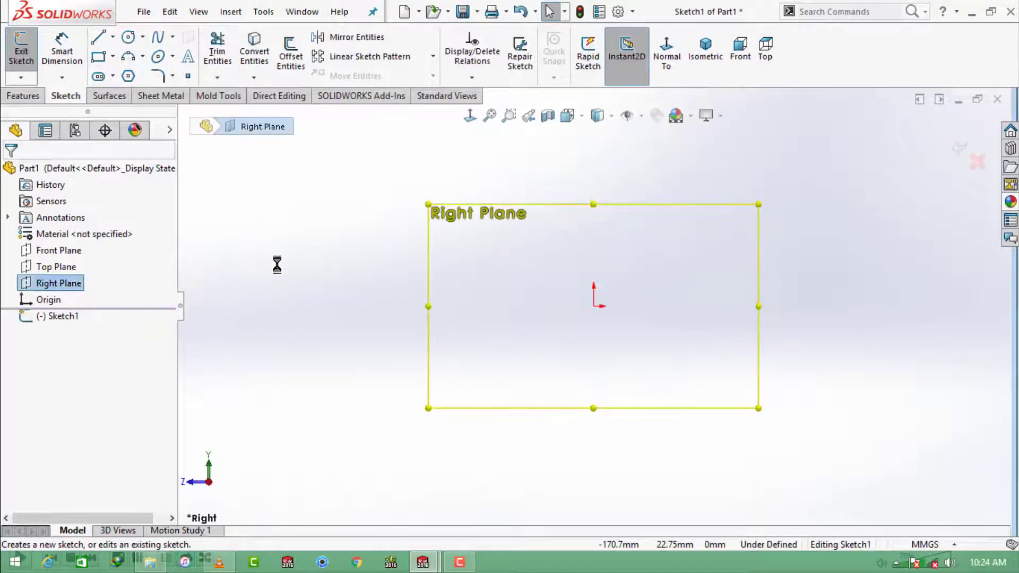
left_click(128, 37)
left_click(594, 306)
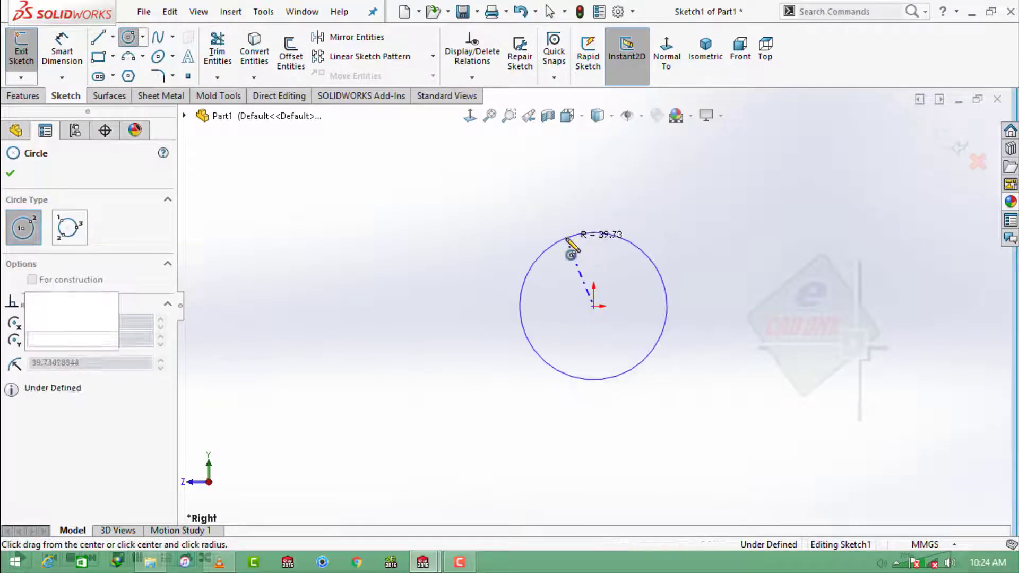
left_click(568, 237)
left_click(62, 47)
left_click(563, 247)
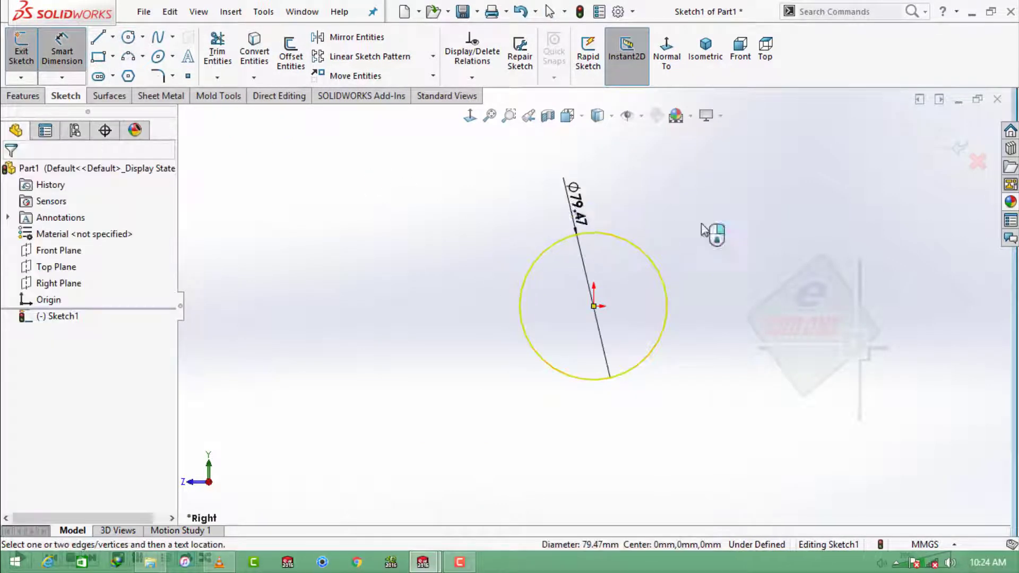
left_click(594, 204)
type("40")
key("Return")
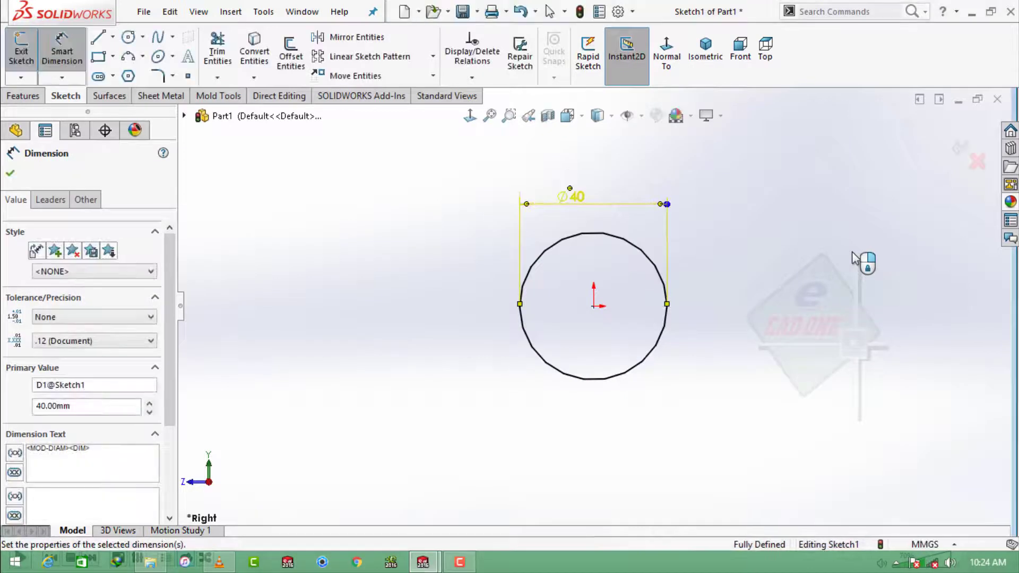
left_click(9, 173)
- Extrude the Ø40 circle 130 mm into a solid cylinder and zoom to fit
left_click(23, 95)
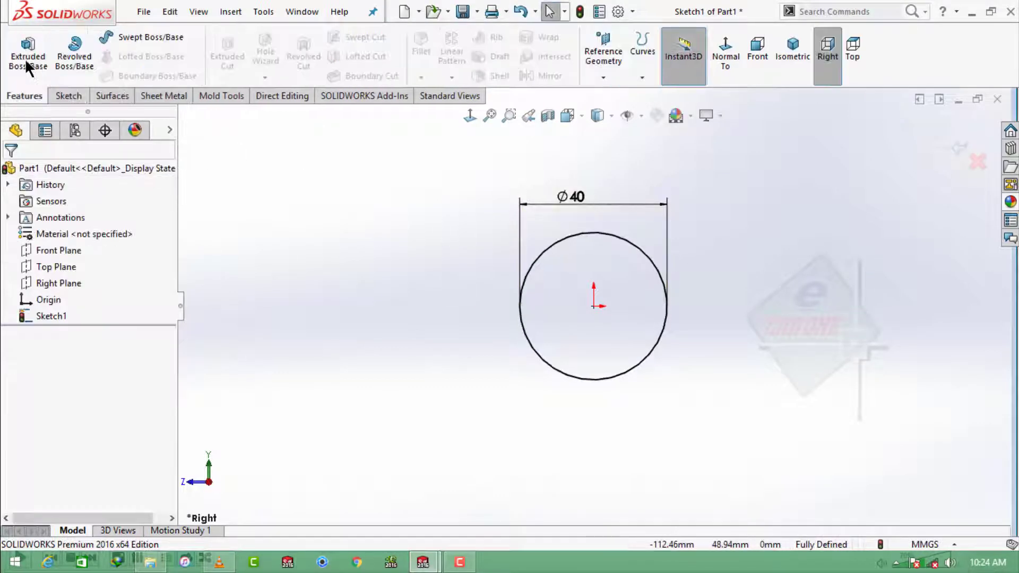
left_click(27, 53)
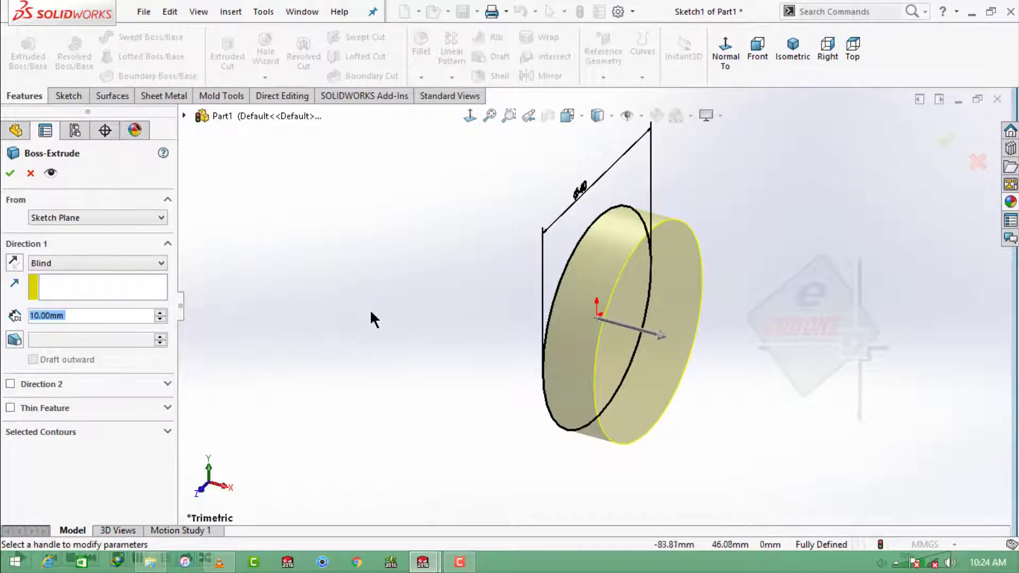
type("130")
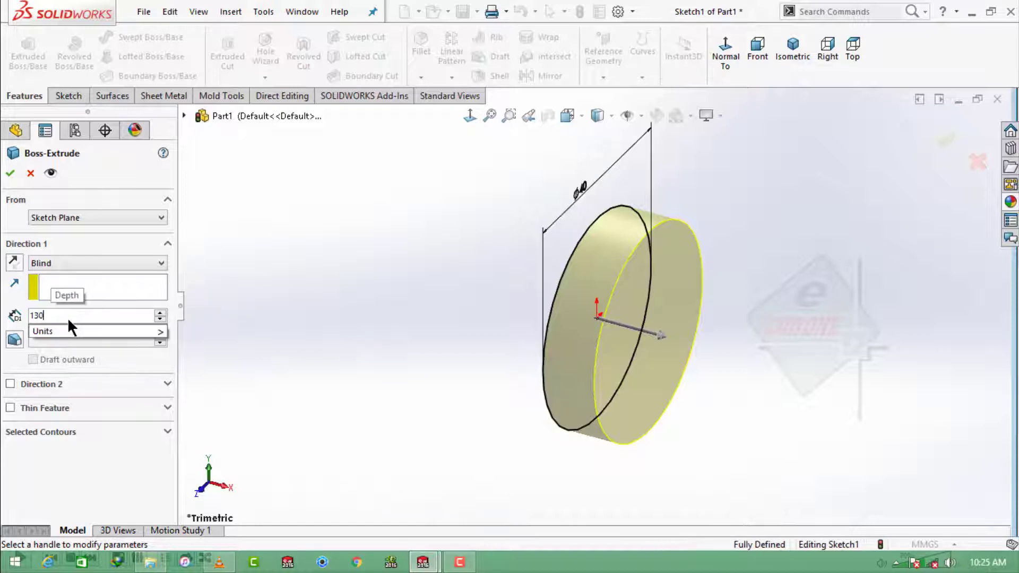
key("Return")
left_click(9, 172)
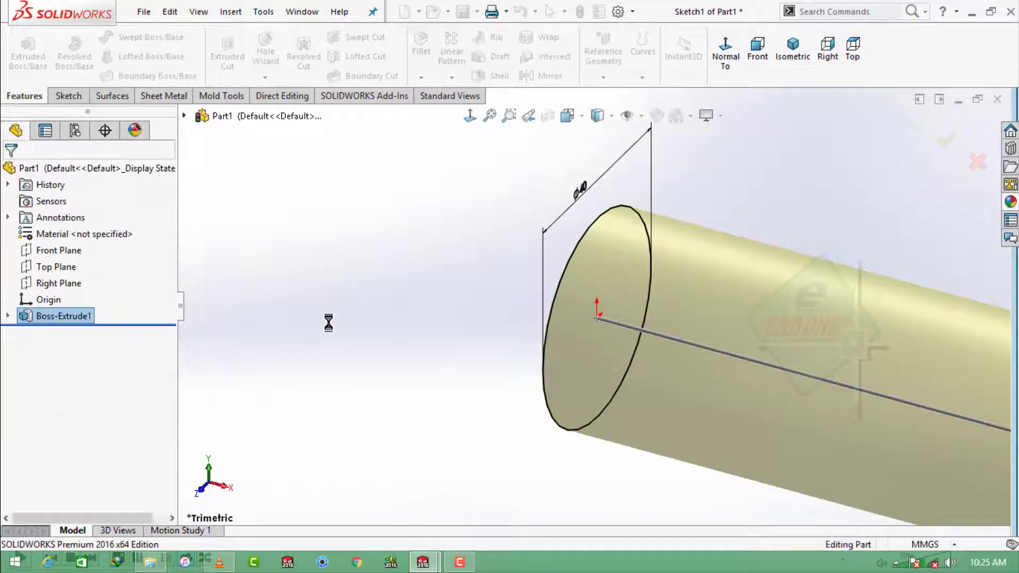
key("f")
left_click(602, 77)
- Create Plane1 offset 110 mm from the cylinder's end face, flipped onto the shaft
left_click(610, 94)
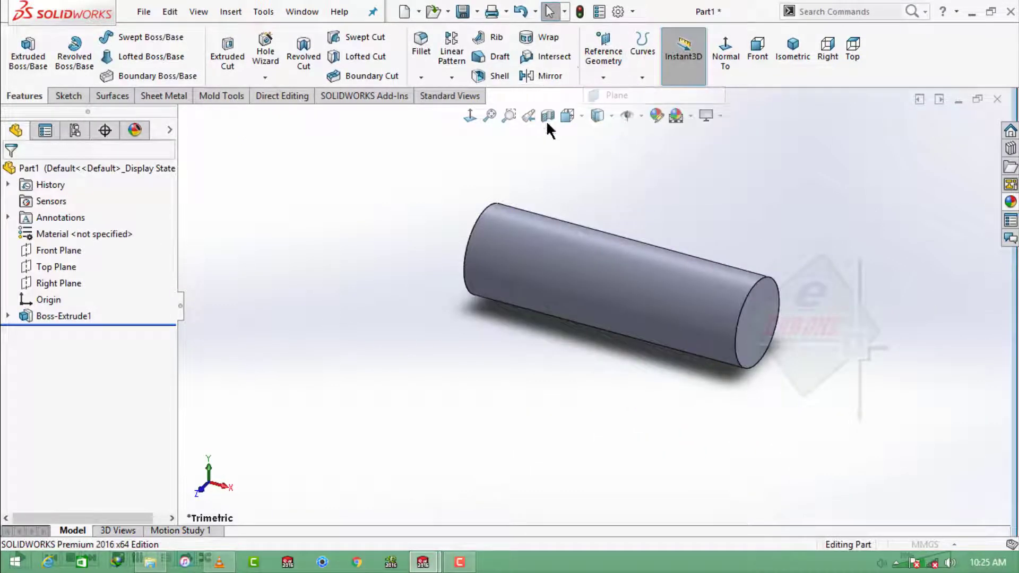
left_click(472, 243)
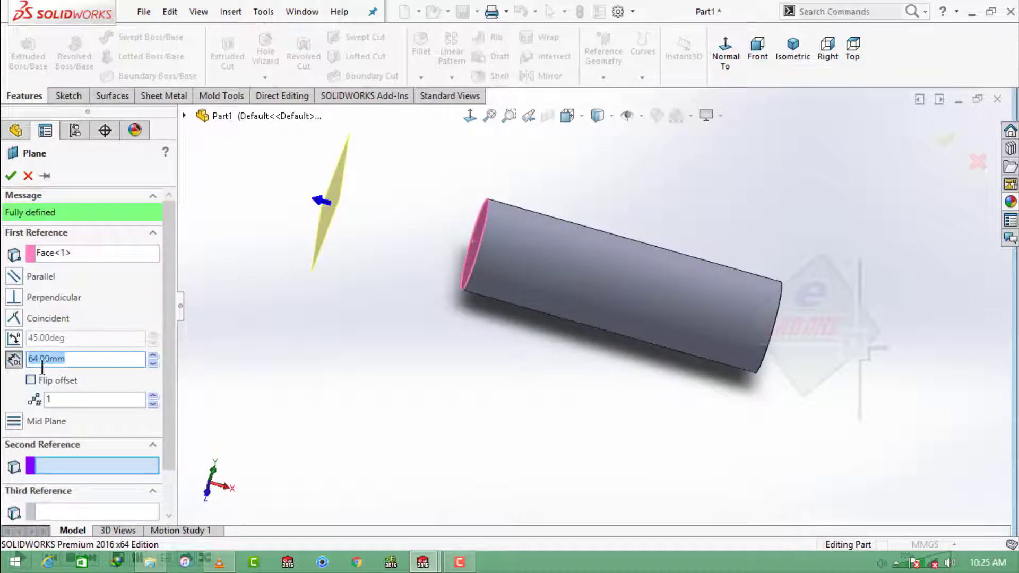
left_click(31, 379)
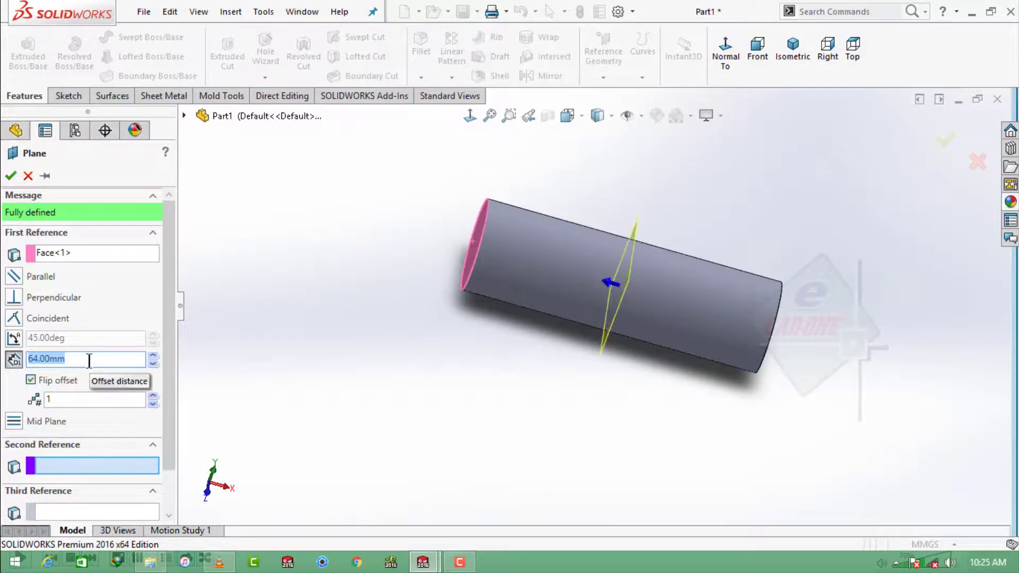
type("110")
key("Return")
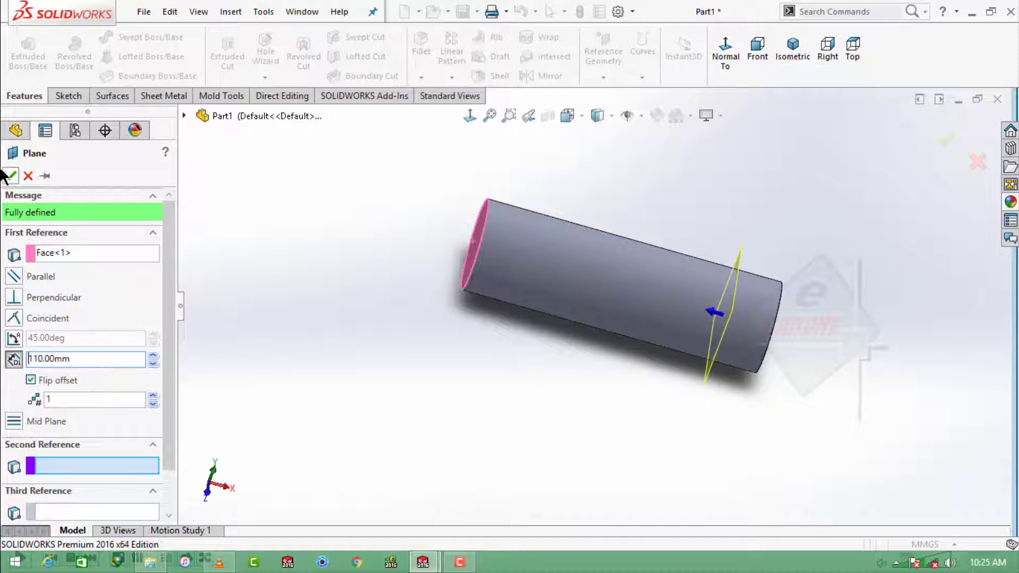
key("Return")
- On Plane1, sketch a circle centred on the origin and dimension it Ø45
middle_click_drag(310, 314, 660, 266)
left_click(659, 266)
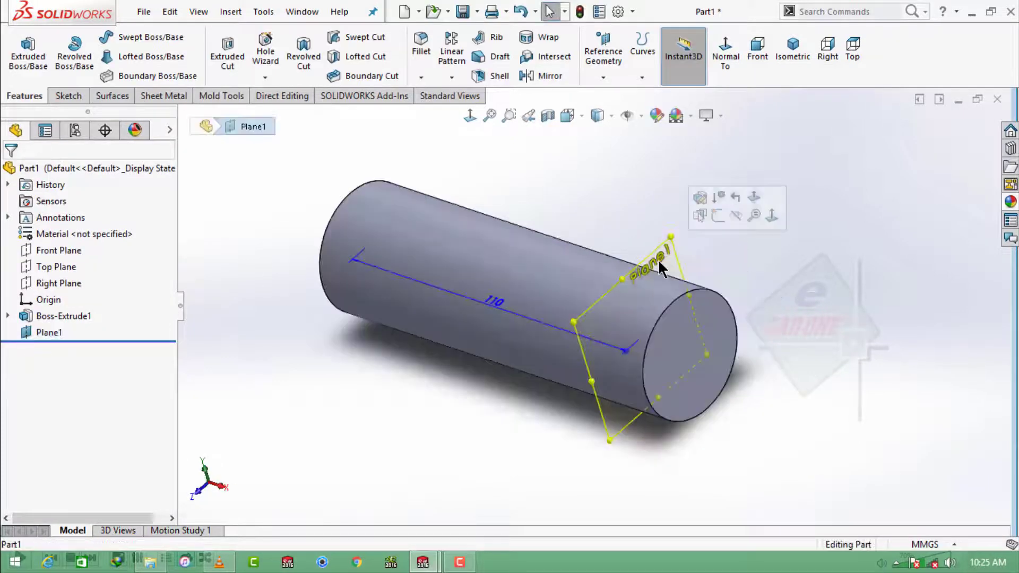
left_click(718, 218)
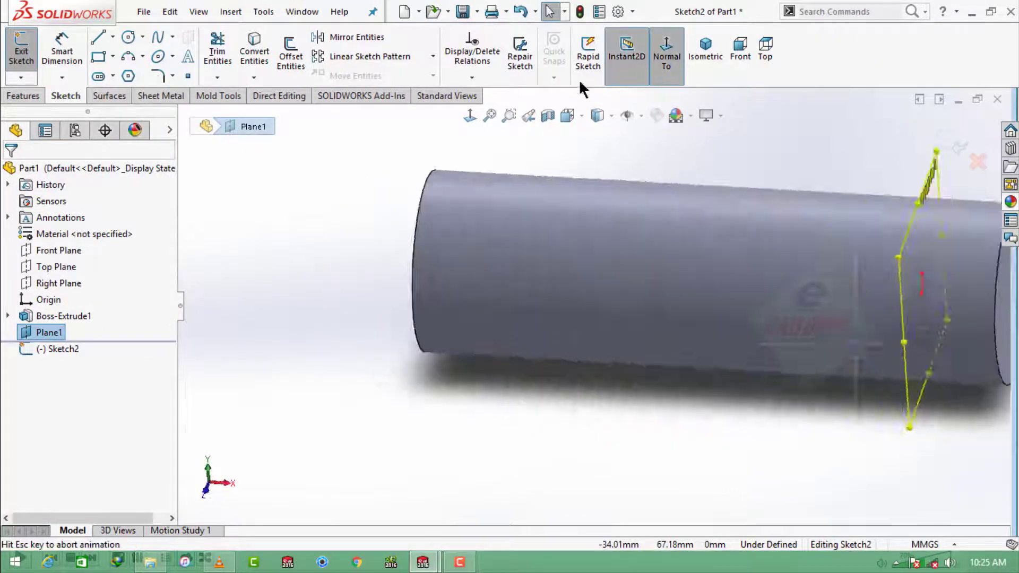
left_click(128, 37)
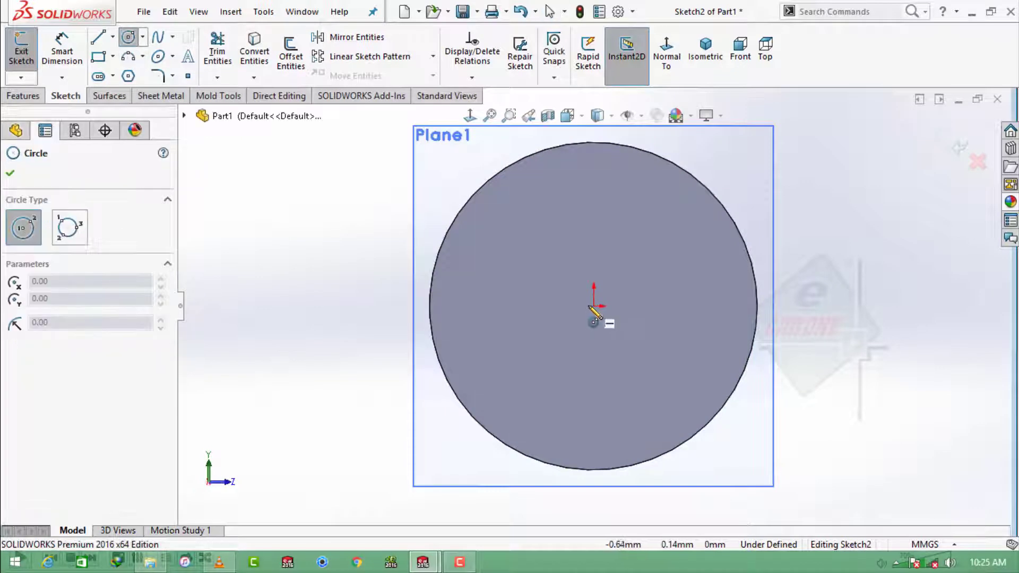
left_click(595, 306)
left_click(594, 205)
left_click(63, 50)
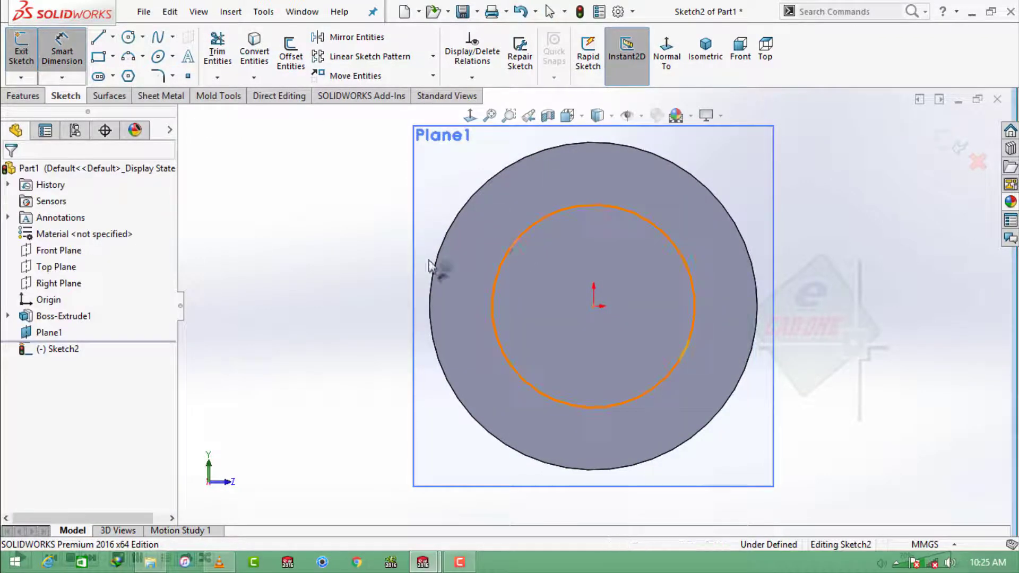
left_click(494, 289)
left_click(281, 334)
type("45")
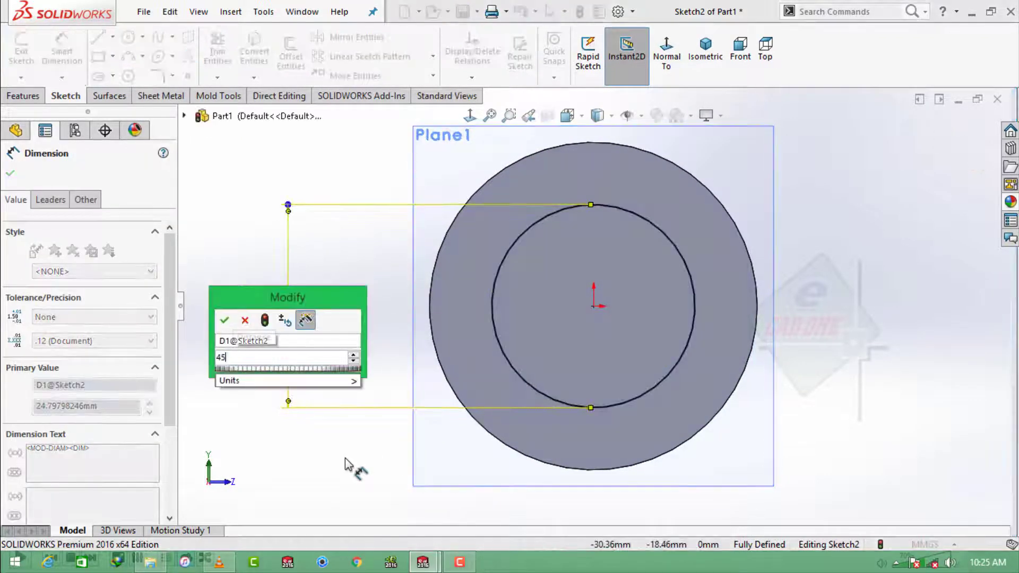
key("Return")
key("Escape")
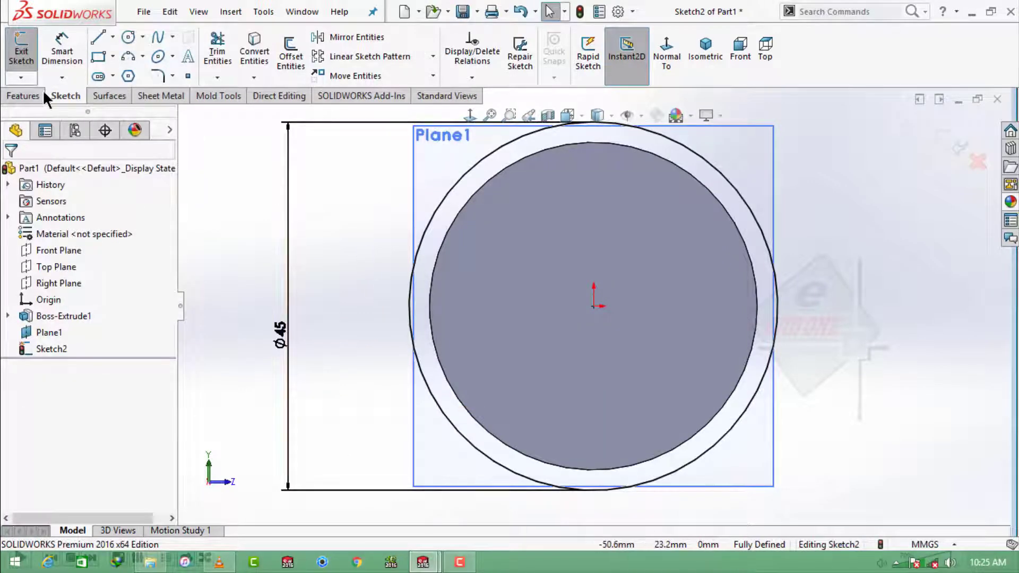
left_click(32, 96)
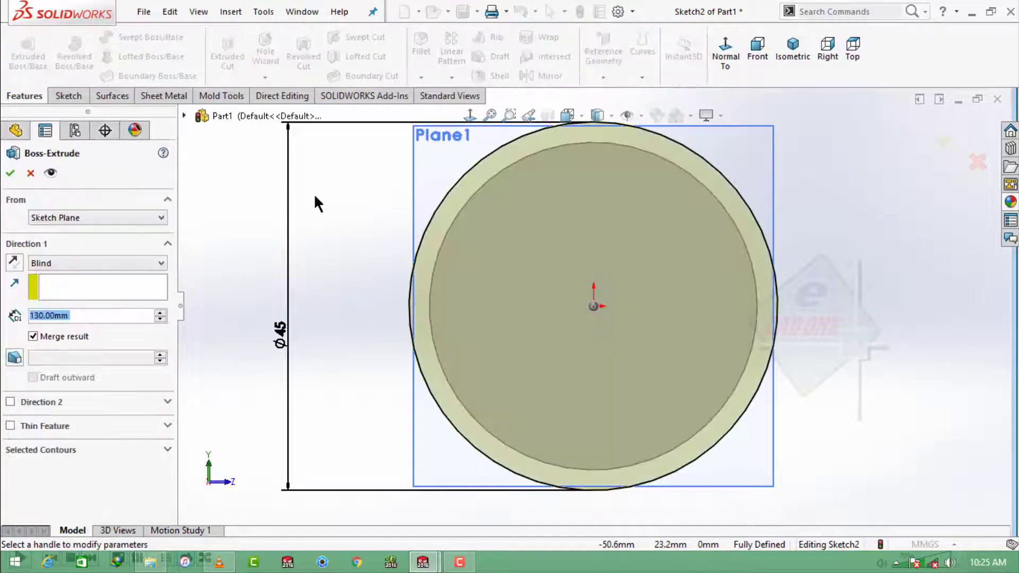
- In isometric view, extrude the Ø45 circle 40 mm as a merged collar
left_click(792, 65)
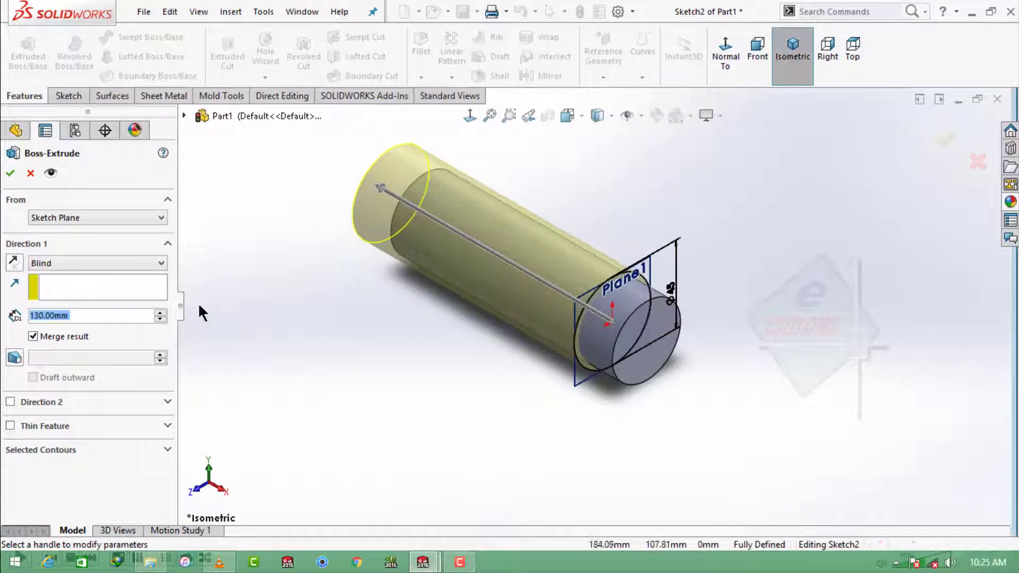
type("40")
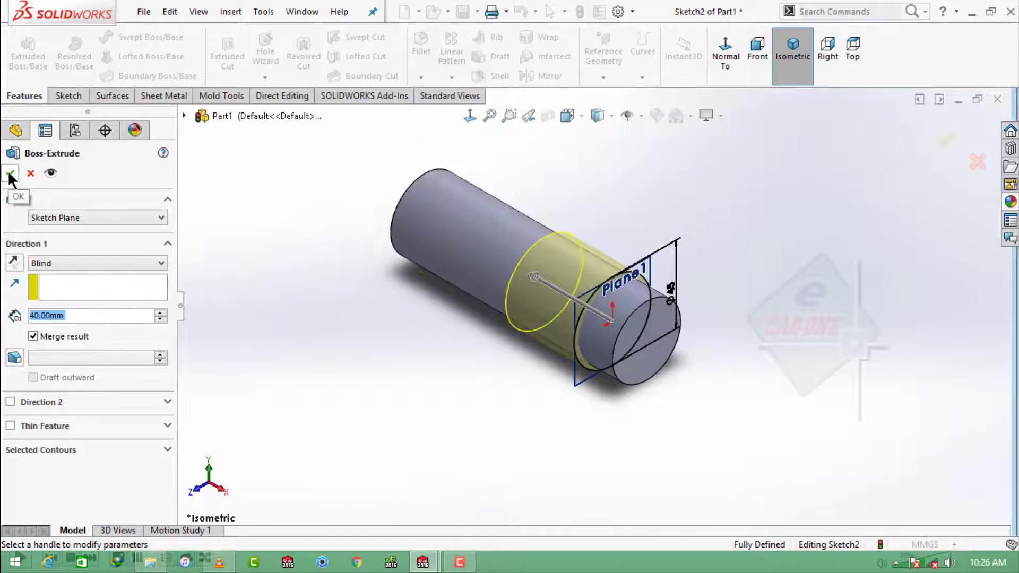
left_click(10, 173)
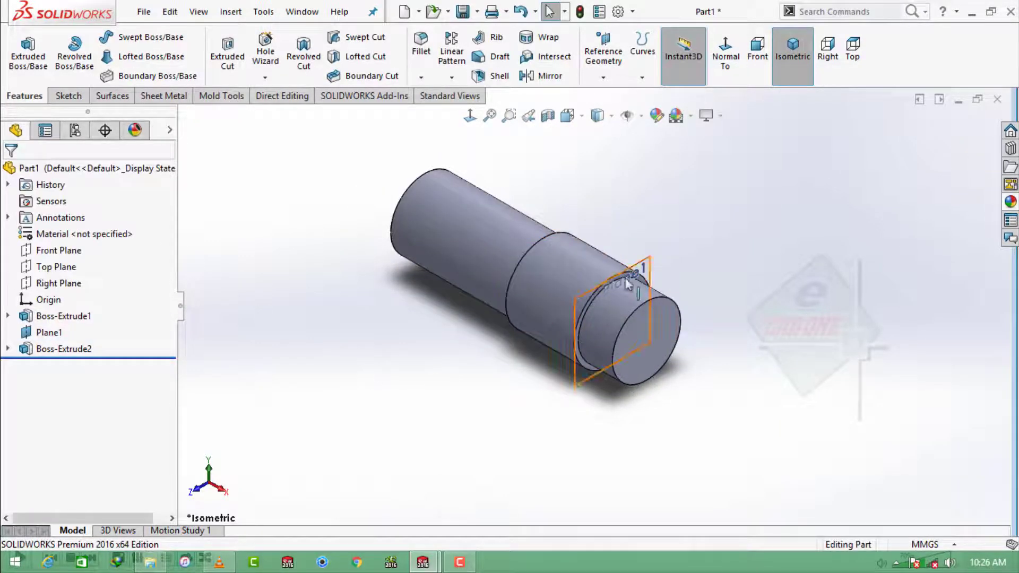
- Hide Plane1 and zoom out to see the stepped shaft
left_click(653, 261)
left_click(723, 216)
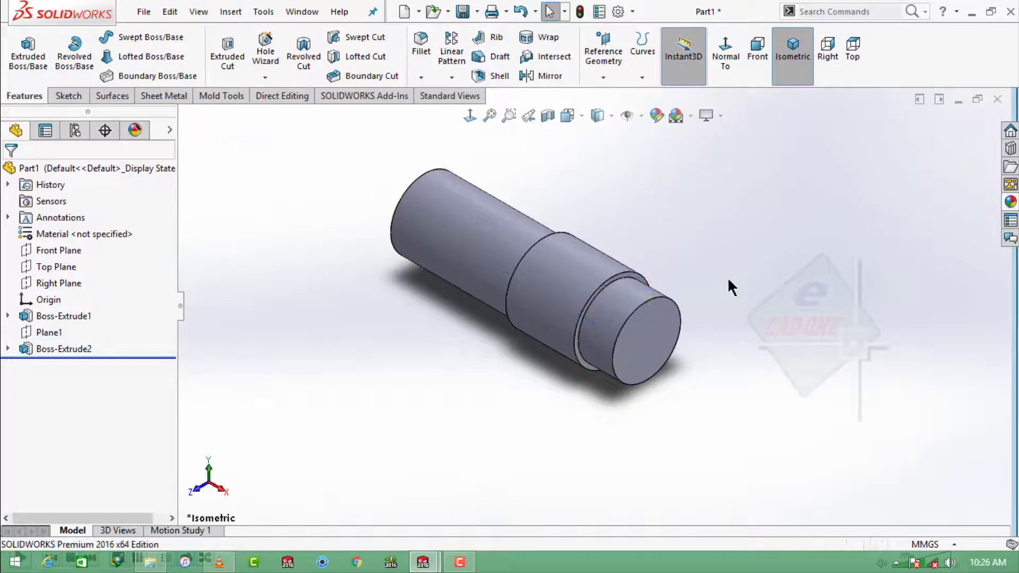
scroll(641, 285, "down", 2)
left_click(690, 116)
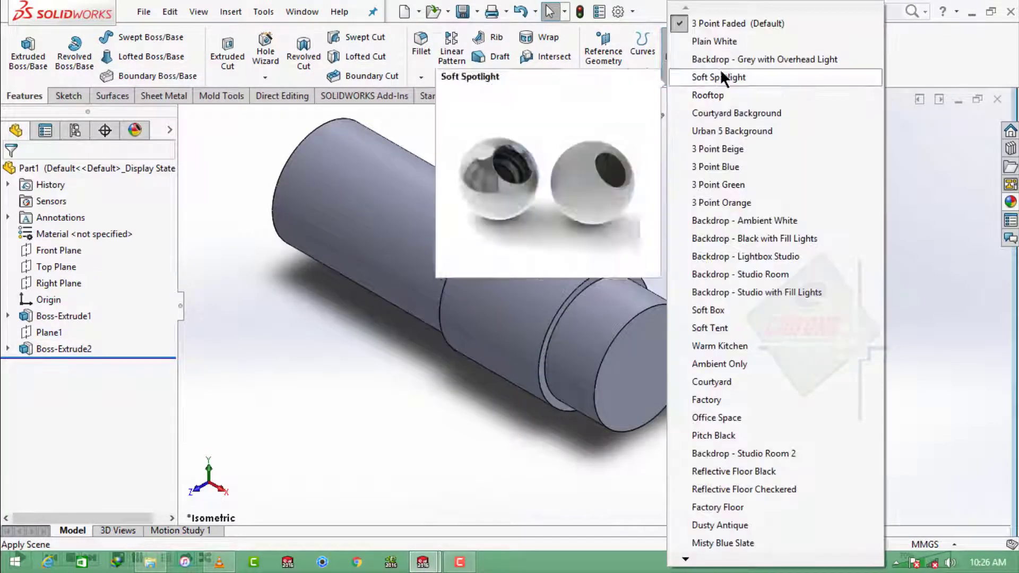
scroll(557, 294, "down", 3)
- Sketch on the shoulder ring face, converting its outer edge into a circle
left_click(557, 294)
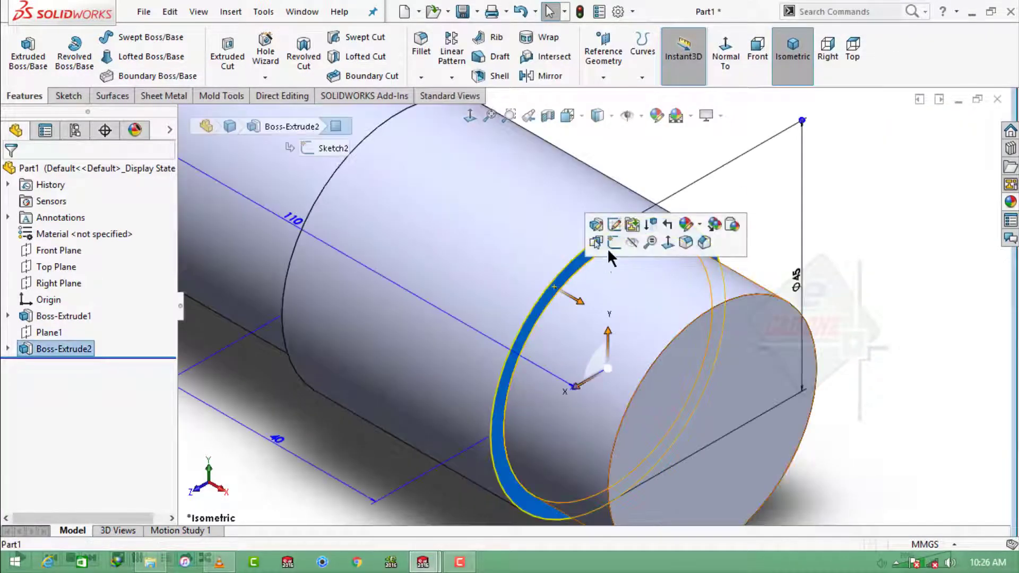
left_click(610, 246)
left_click(655, 227)
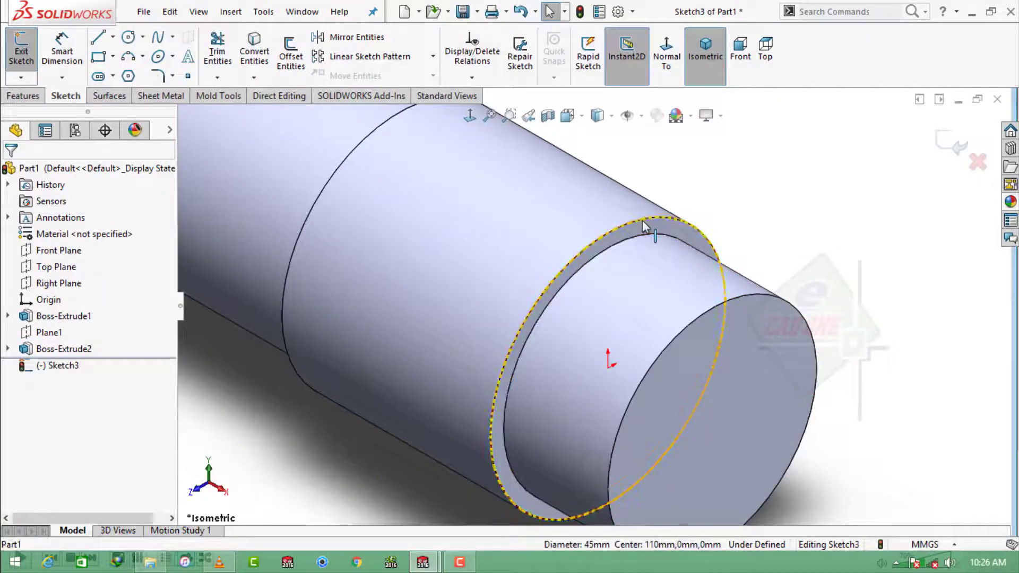
left_click(254, 50)
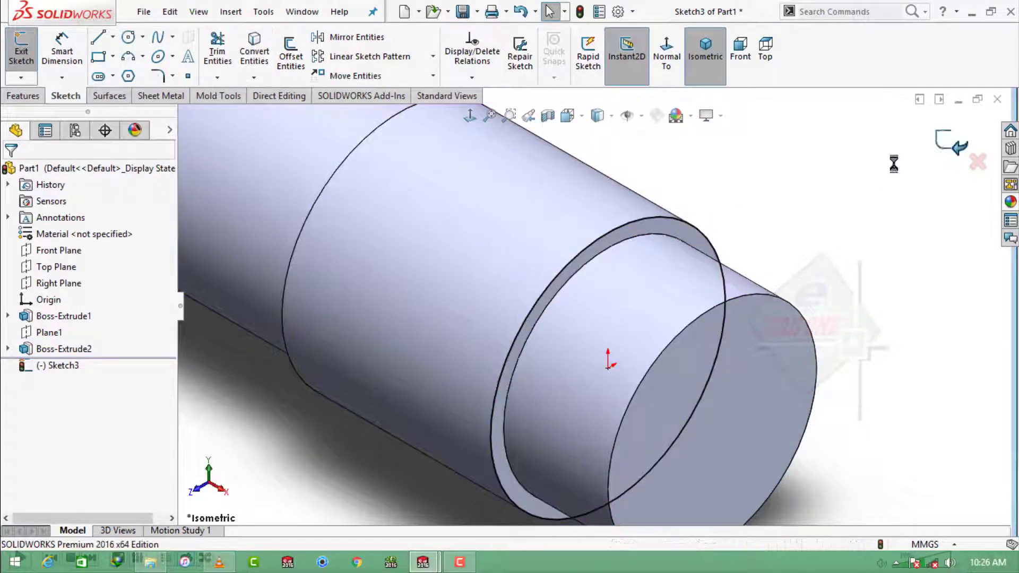
left_click(947, 142)
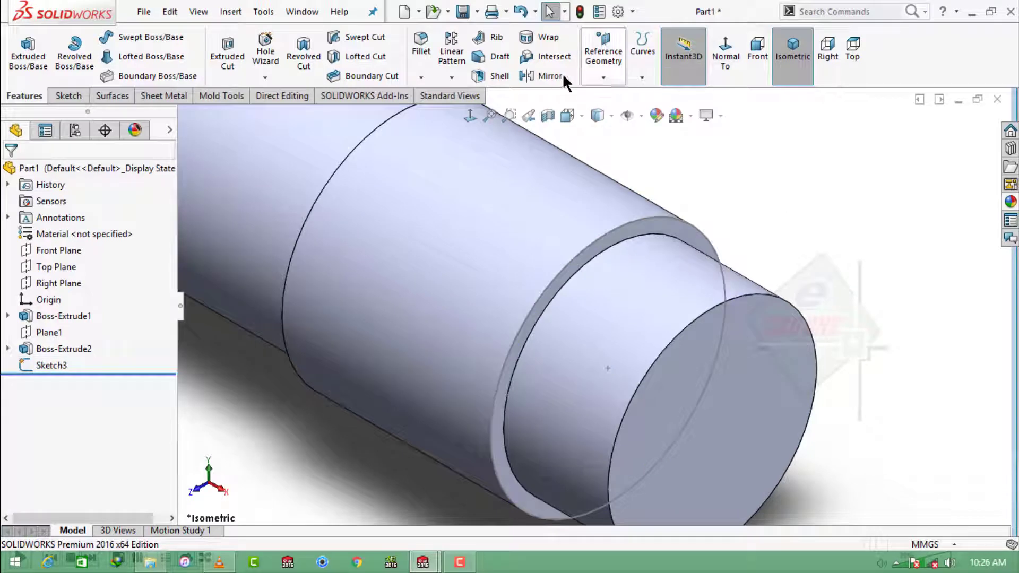
- Create a helix from Sketch3 with 40 mm height and 0.1 revolutions
left_click(641, 79)
left_click(706, 192)
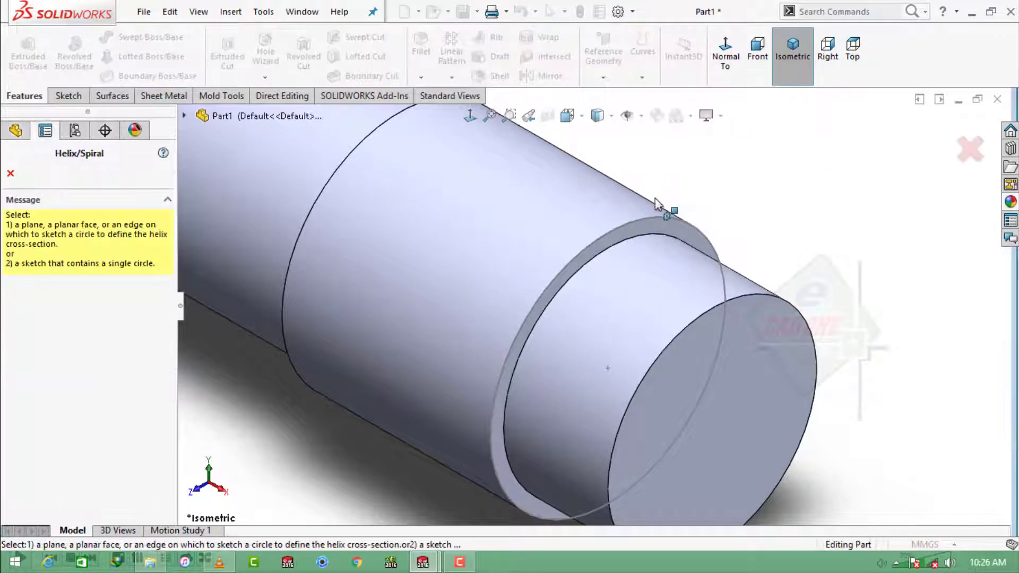
left_click(579, 256)
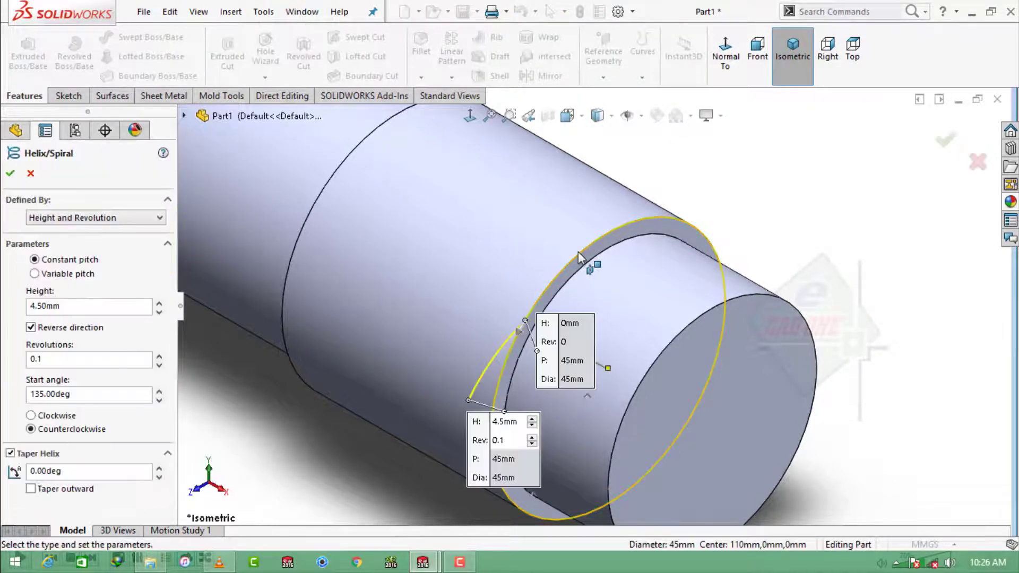
middle_click_drag(490, 321, 222, 306)
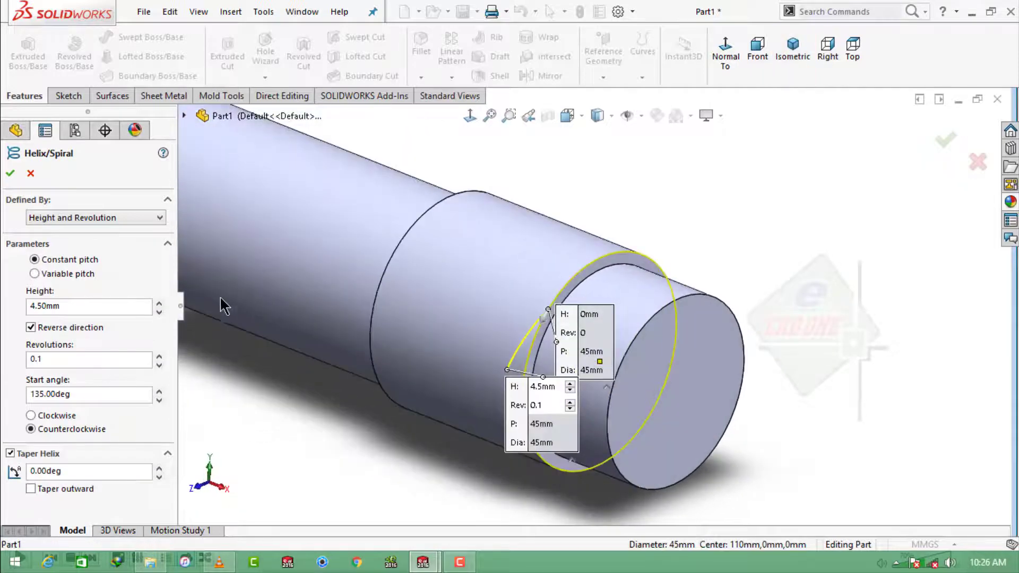
type("4")
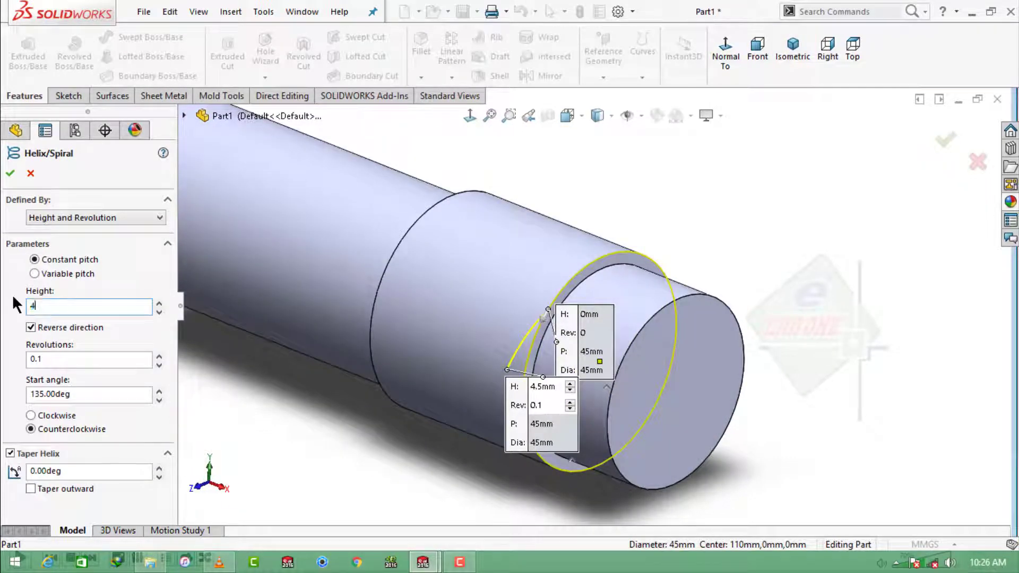
type("0")
key("Return")
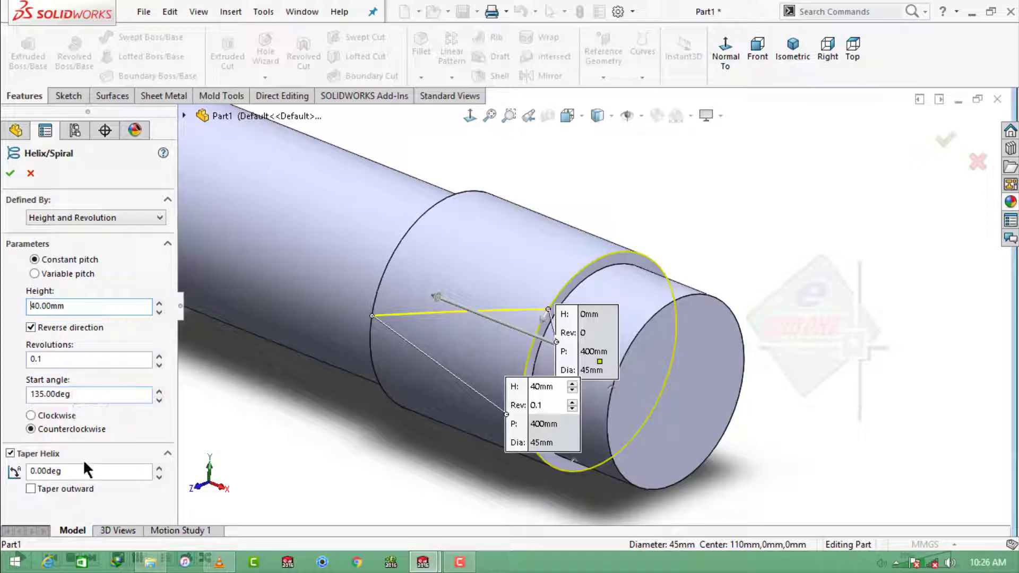
left_click(14, 171)
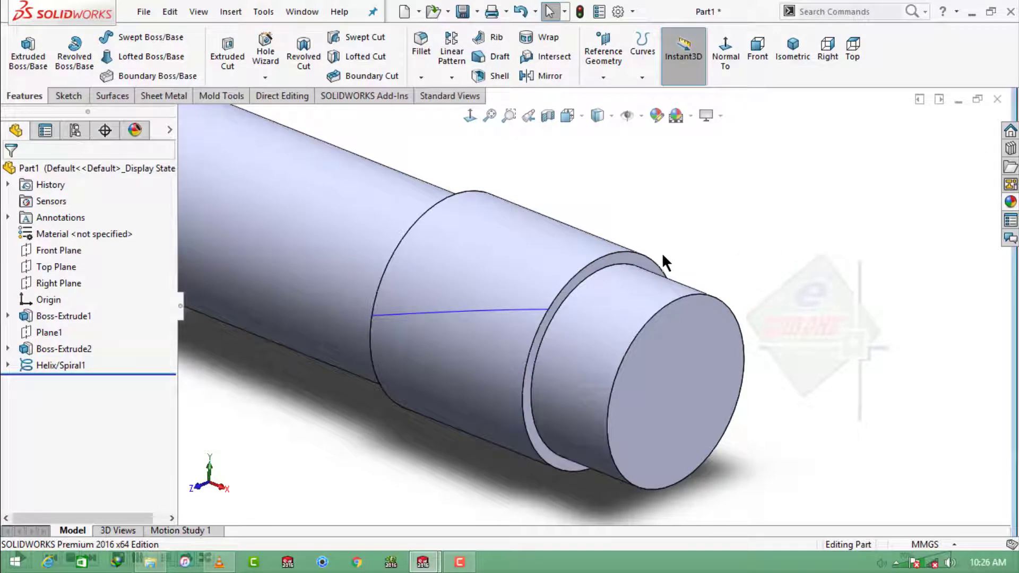
- Sketch a vertical and a diagonal centerline from the origin on the shoulder face
left_click(599, 266)
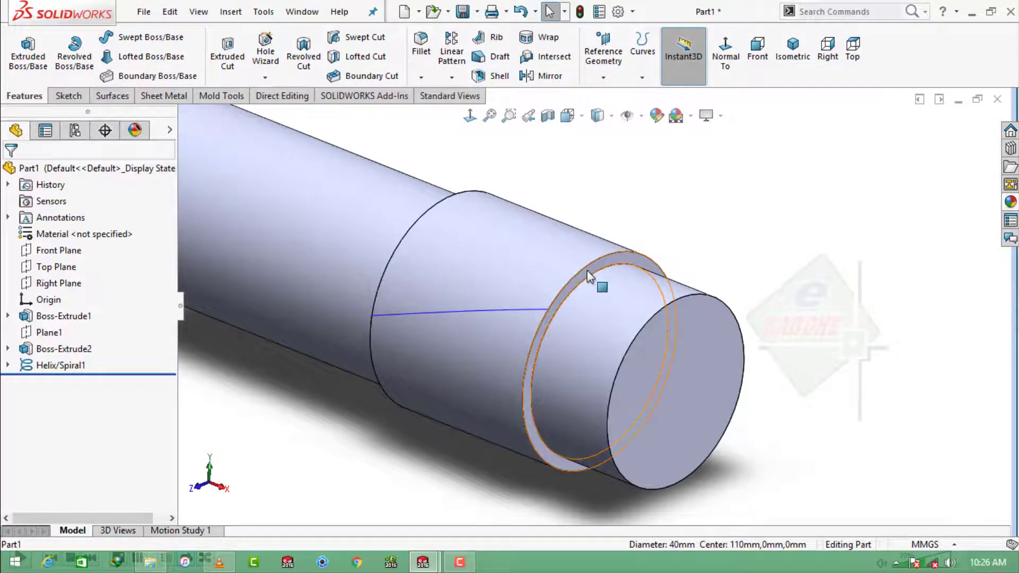
left_click(587, 270)
left_click(644, 227)
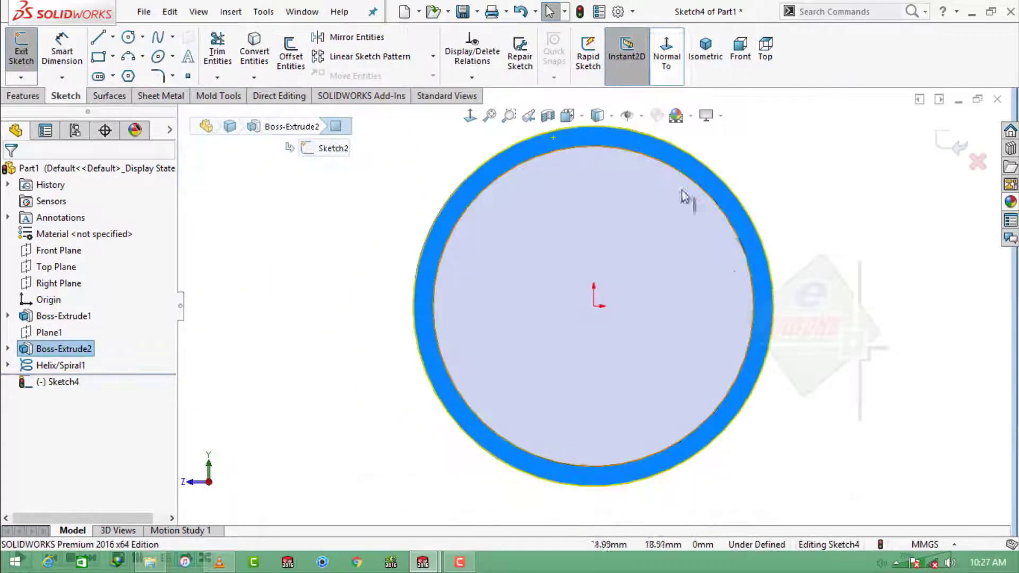
left_click(113, 34)
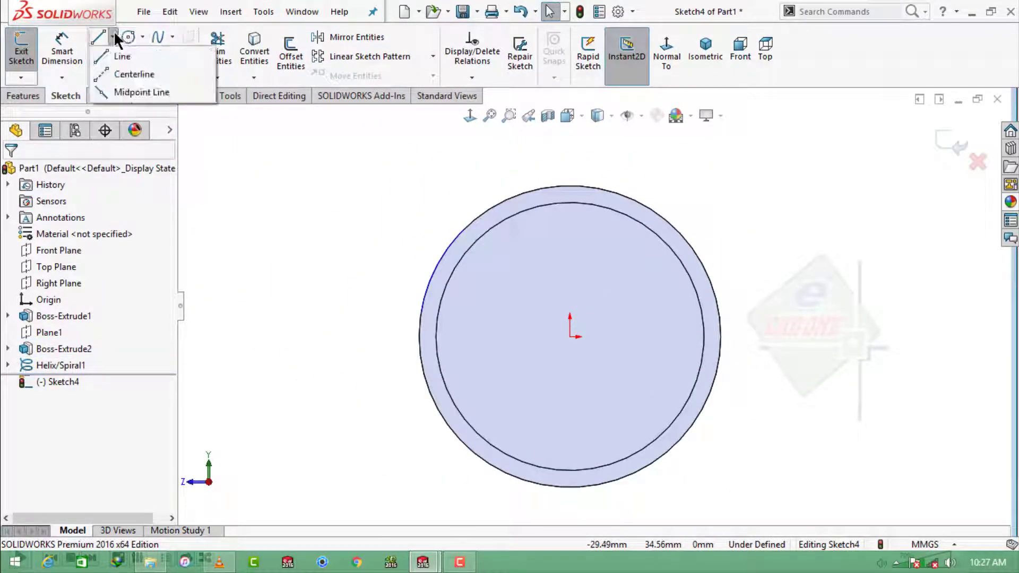
left_click(126, 72)
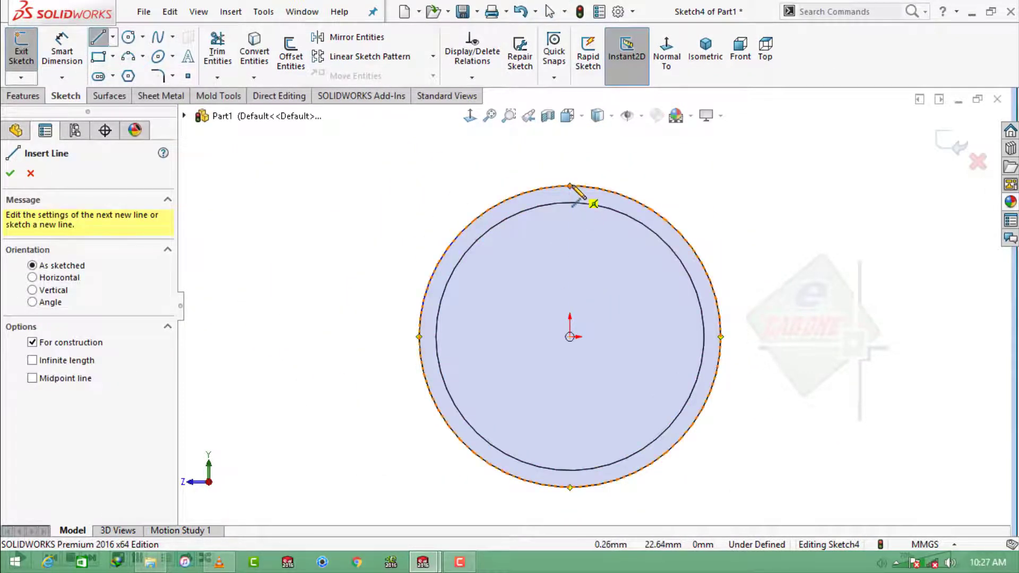
left_click(571, 186)
left_click(569, 336)
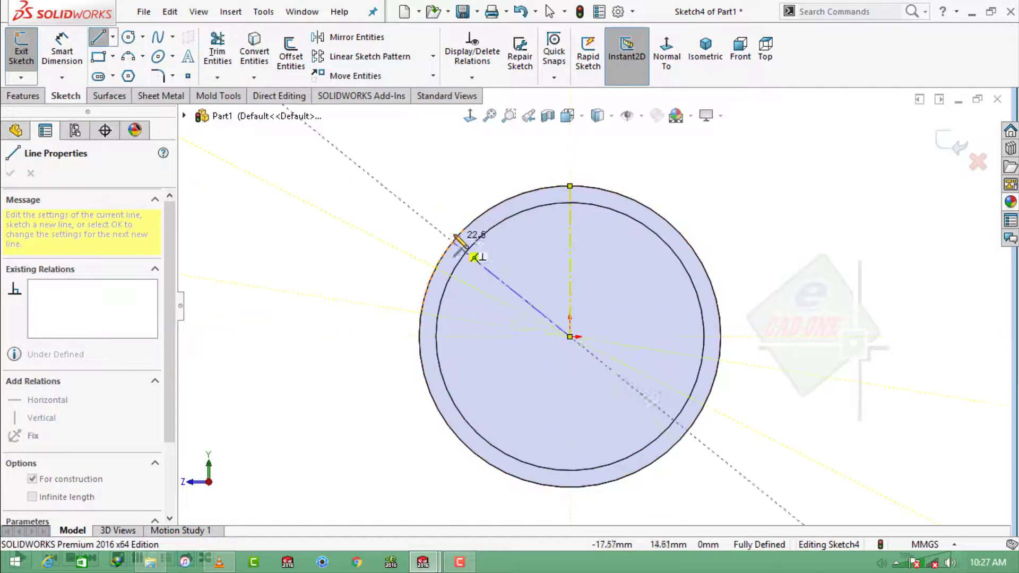
left_click(467, 234)
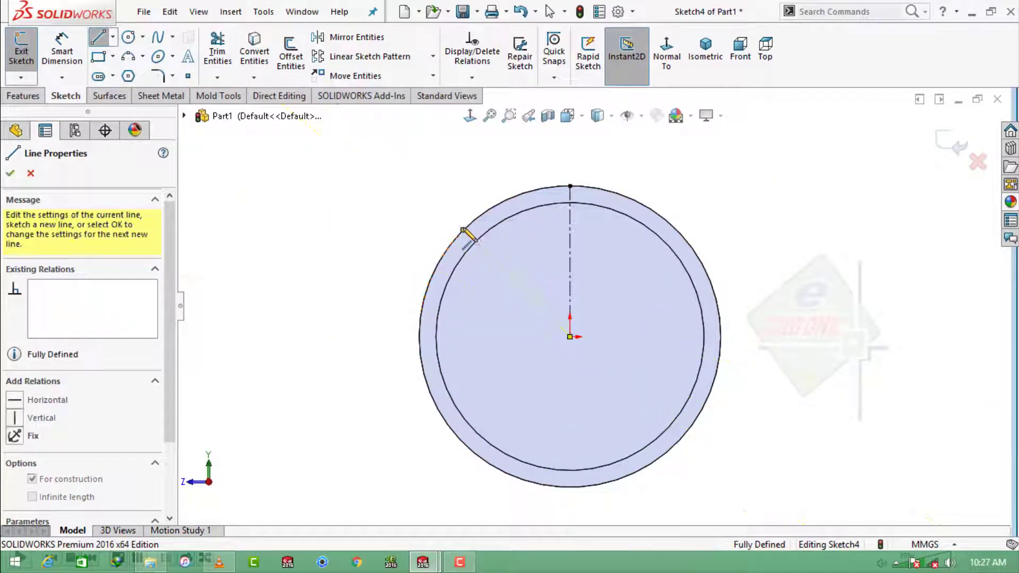
key("Escape")
middle_click_drag(457, 200, 480, 201)
- Dimension the two centerlines 45° apart and view the sketch face head-on
left_click(62, 52)
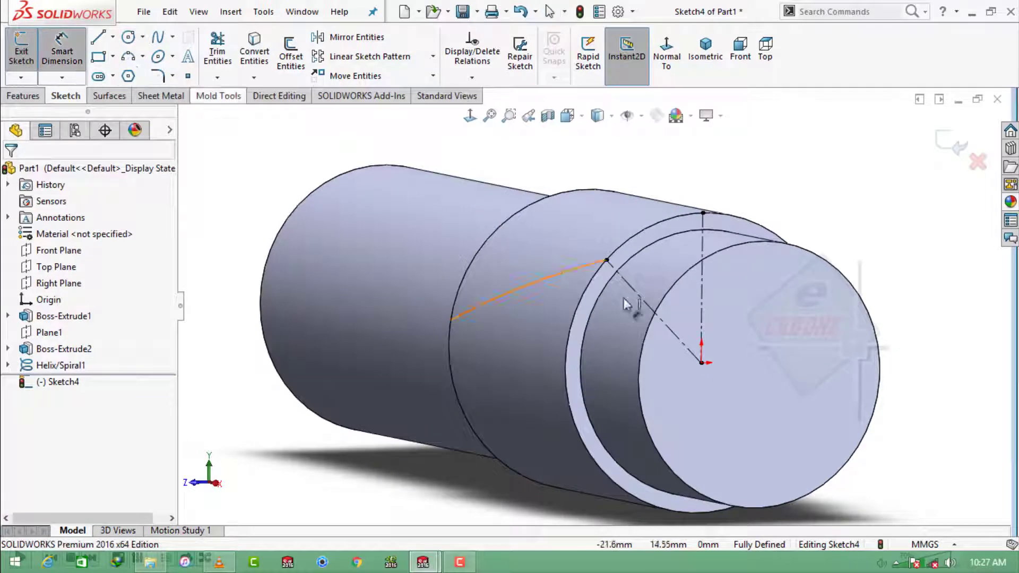
left_click(702, 307)
left_click(656, 313)
left_click(666, 279)
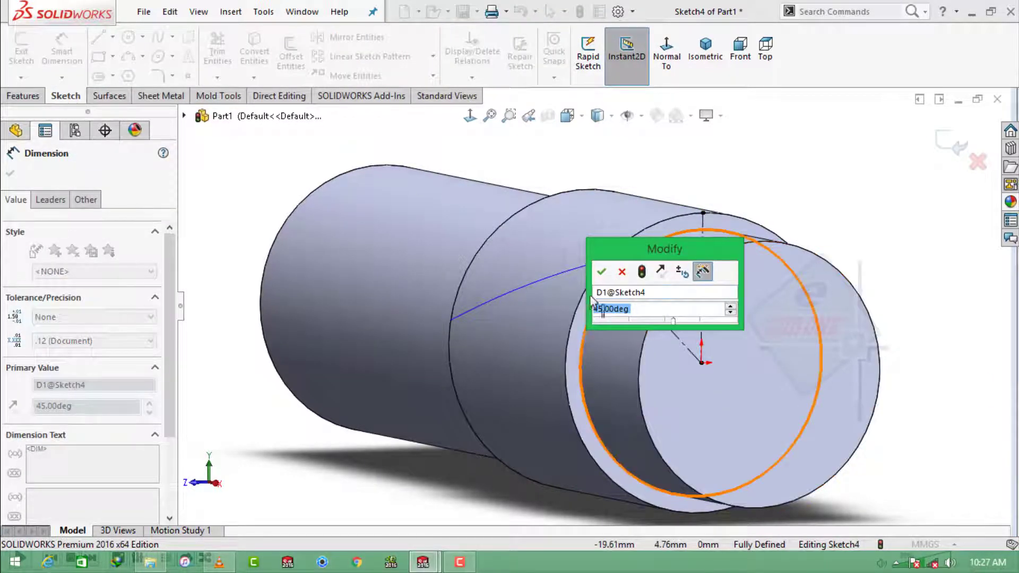
left_click(602, 271)
left_click(674, 72)
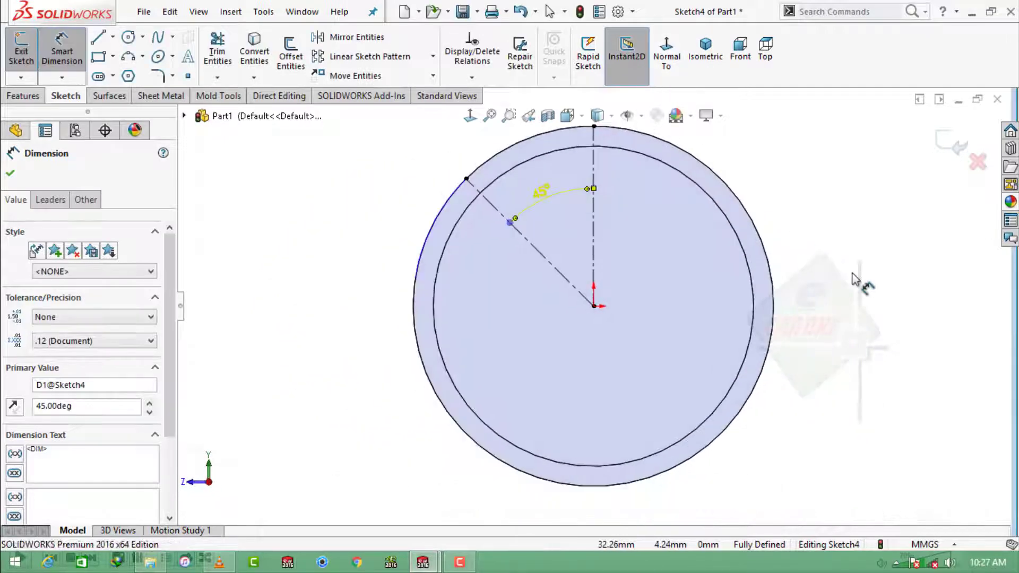
key("Escape")
scroll(614, 223, "down", 3)
key("Escape")
scroll(531, 218, "down", 2)
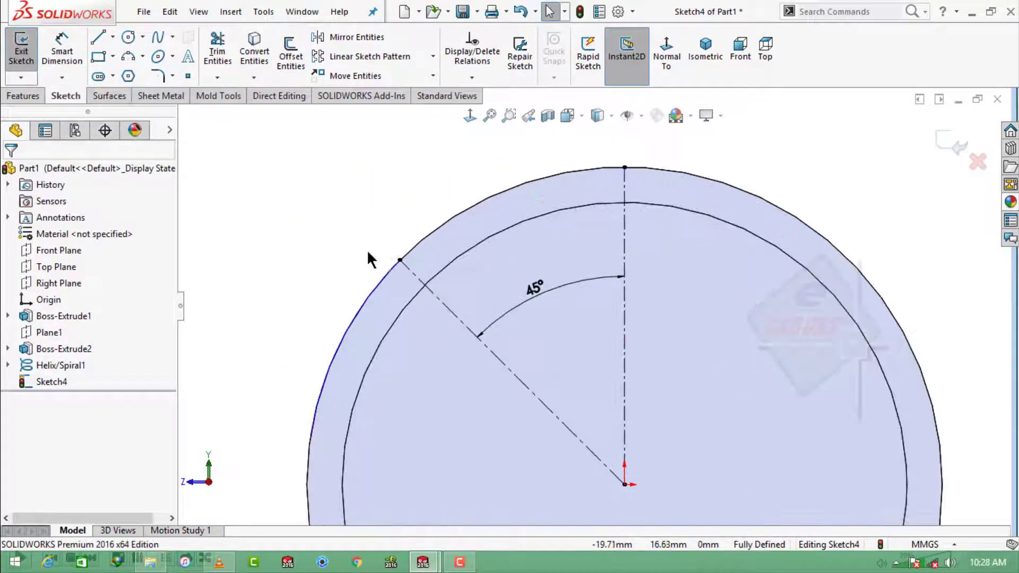
- Draw a short line past the outer circle, collinear with the 45° centerline
left_click(112, 36)
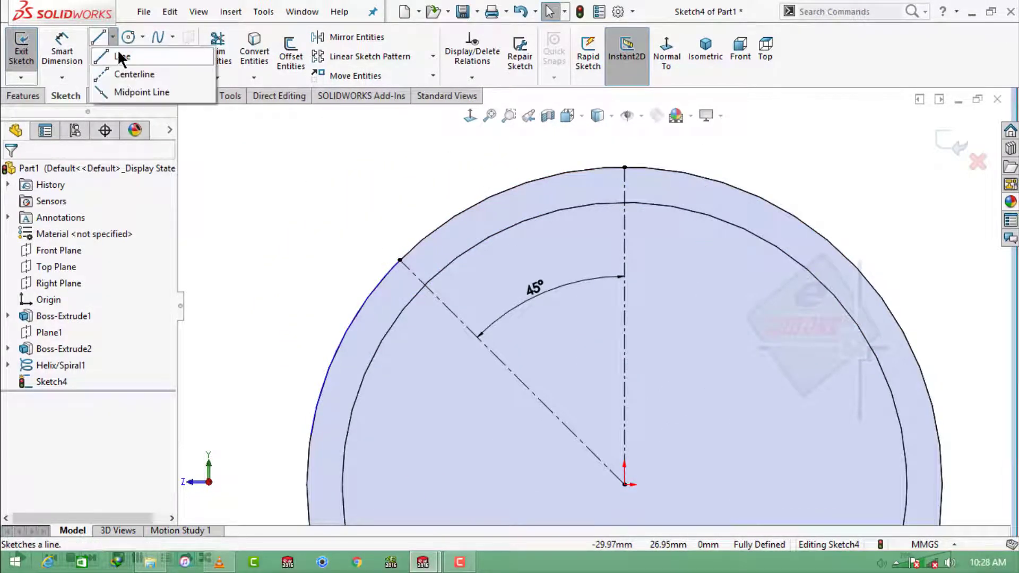
left_click(132, 63)
left_click(400, 260)
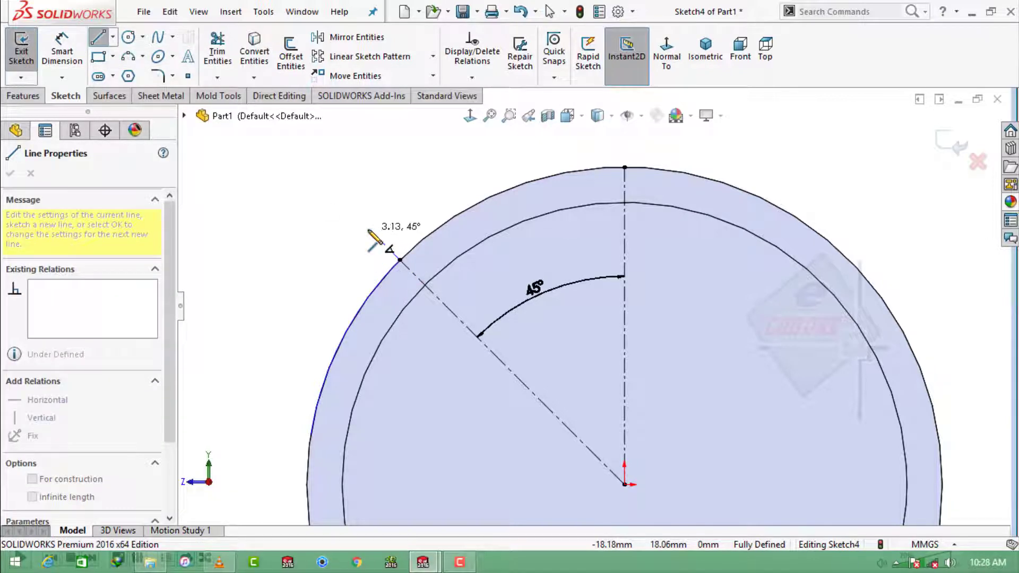
left_click(343, 202)
key("Escape")
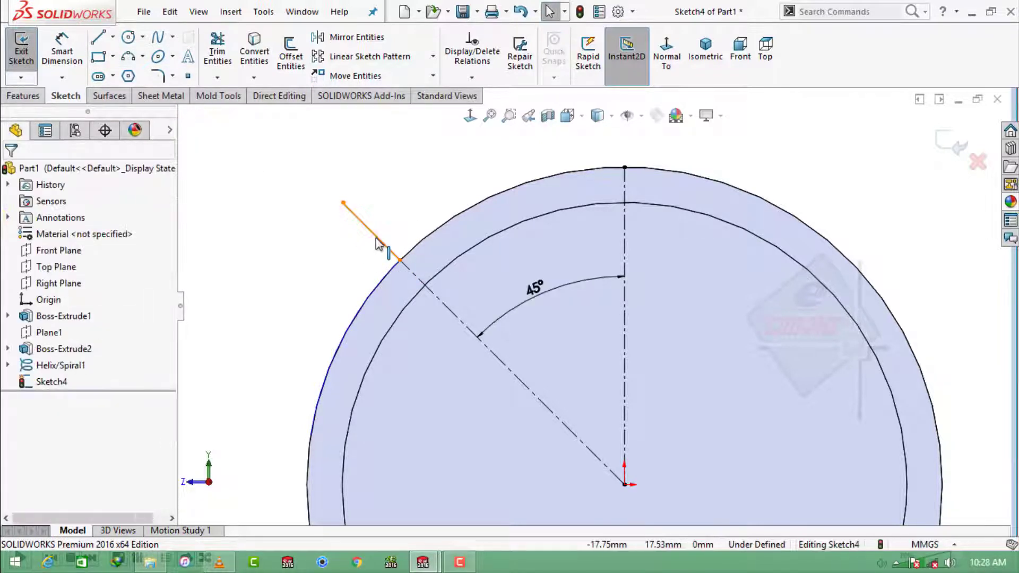
left_click(377, 236)
left_click(413, 276, "ctrl")
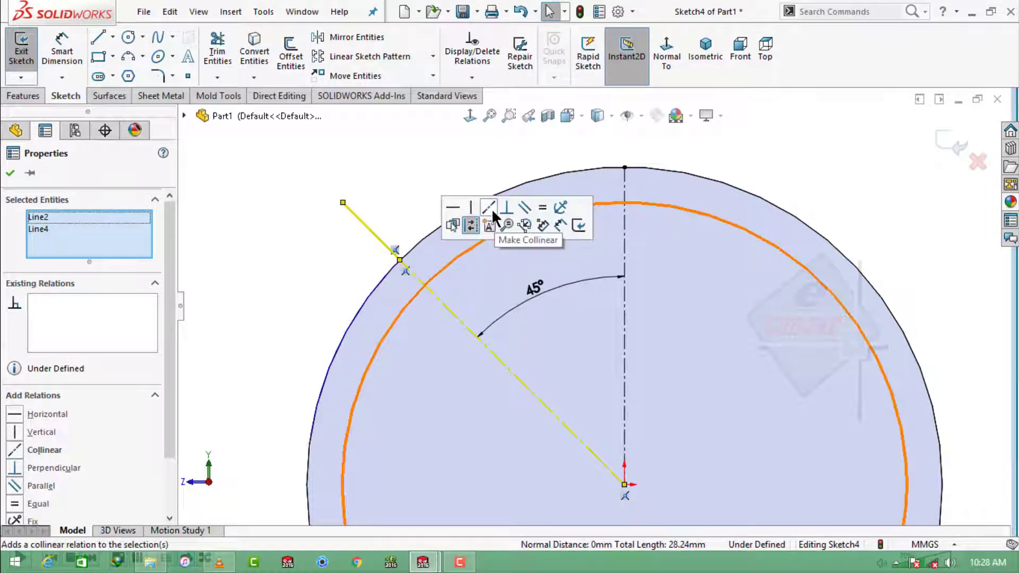
left_click(429, 187)
- Dimension the short collinear line to 4 mm
left_click(62, 42)
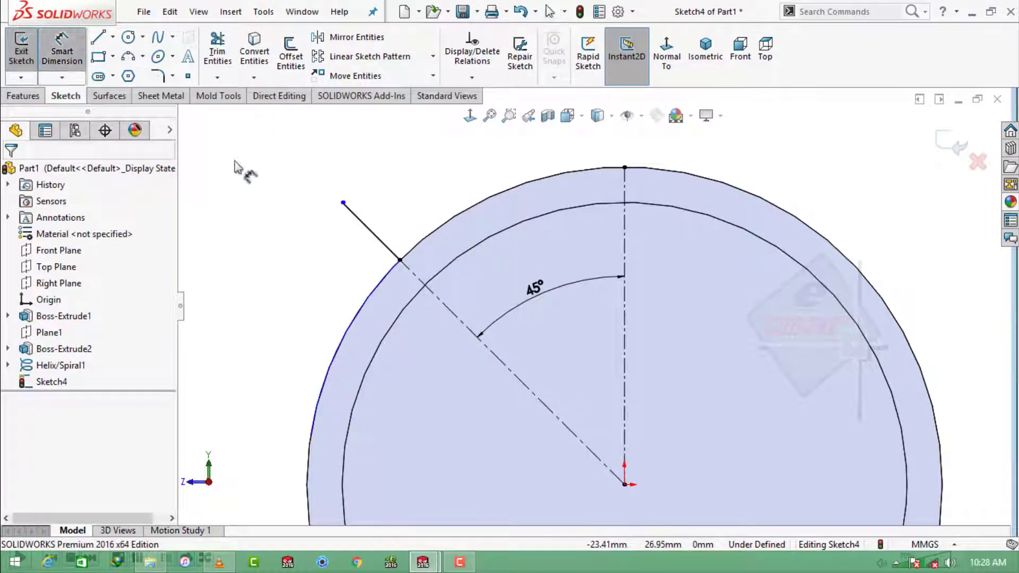
left_click(359, 226)
left_click(390, 218)
type("4277558mm")
key("Return")
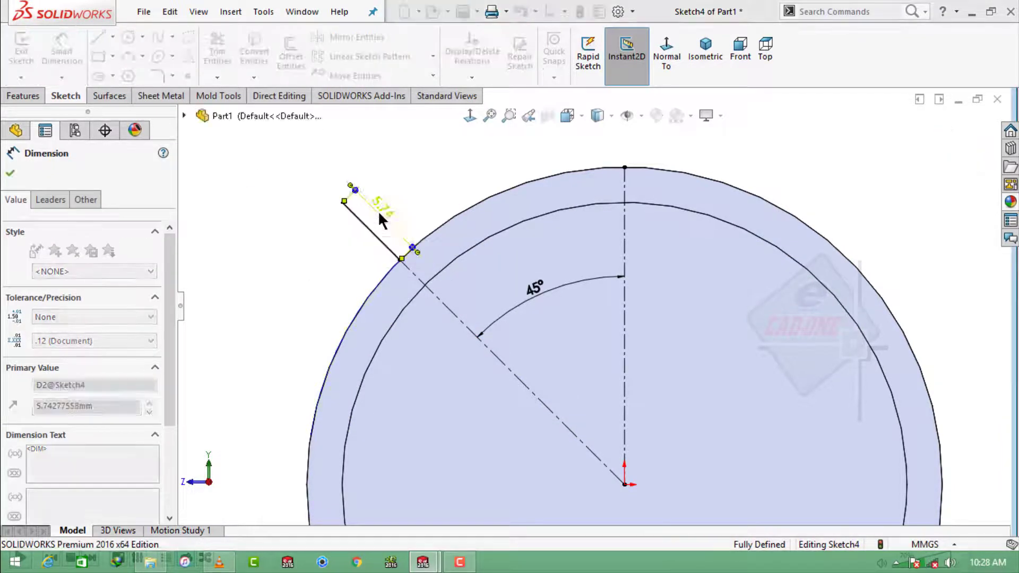
key("Escape")
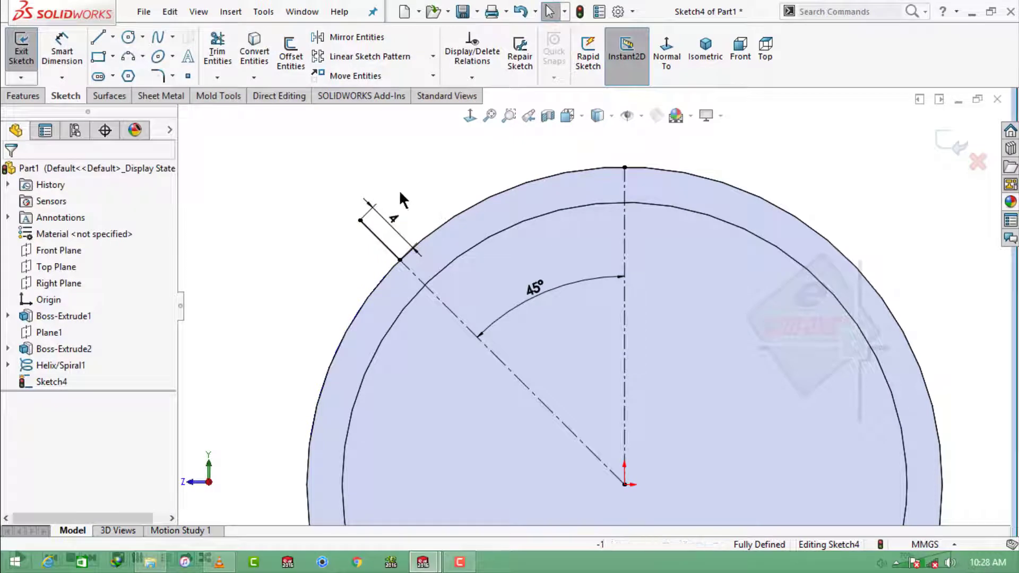
- Convert the shaft's outer circular edge into the sketch and begin another line
left_click(388, 273)
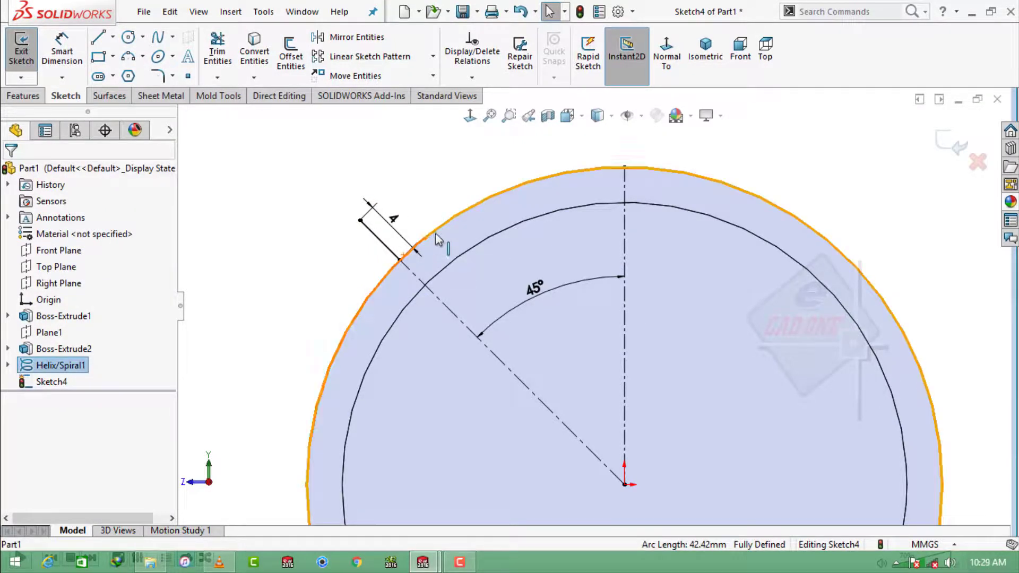
left_click(258, 38)
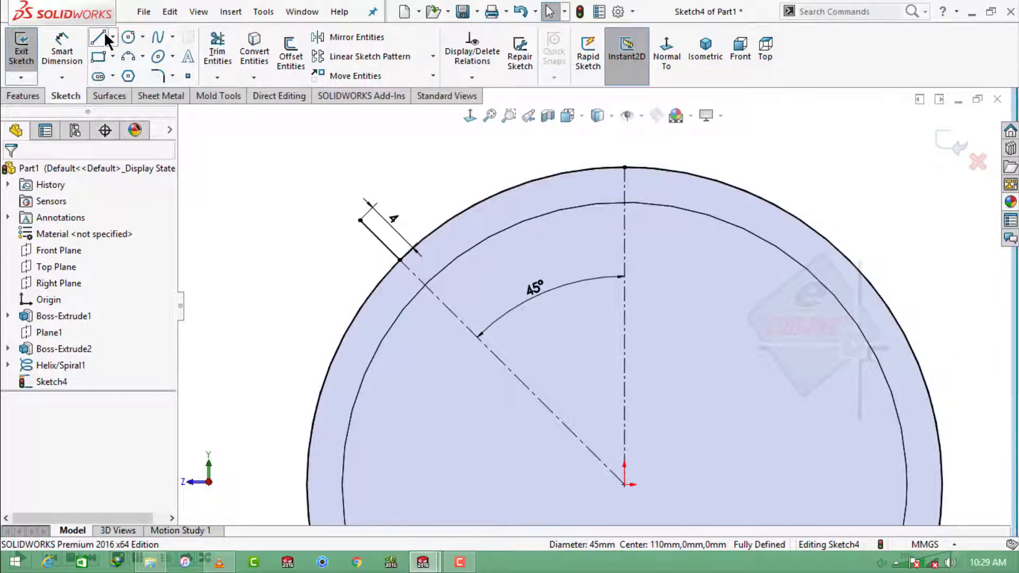
key("l")
left_click(361, 220)
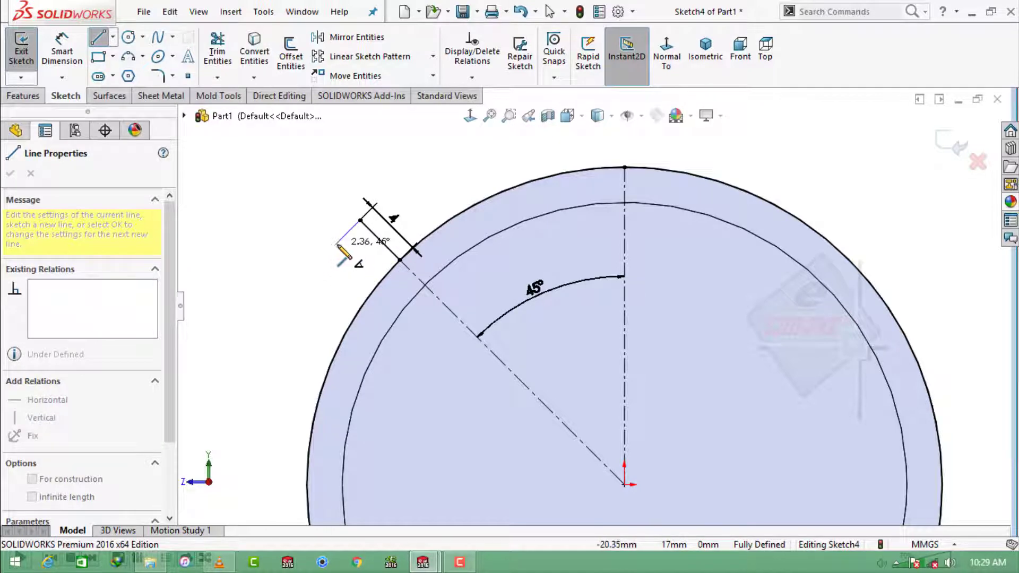
- Finish a short 1 mm line at the 4 mm line's outer end and dimension it
left_click(338, 245)
key("Escape")
left_click(61, 51)
left_click(345, 235)
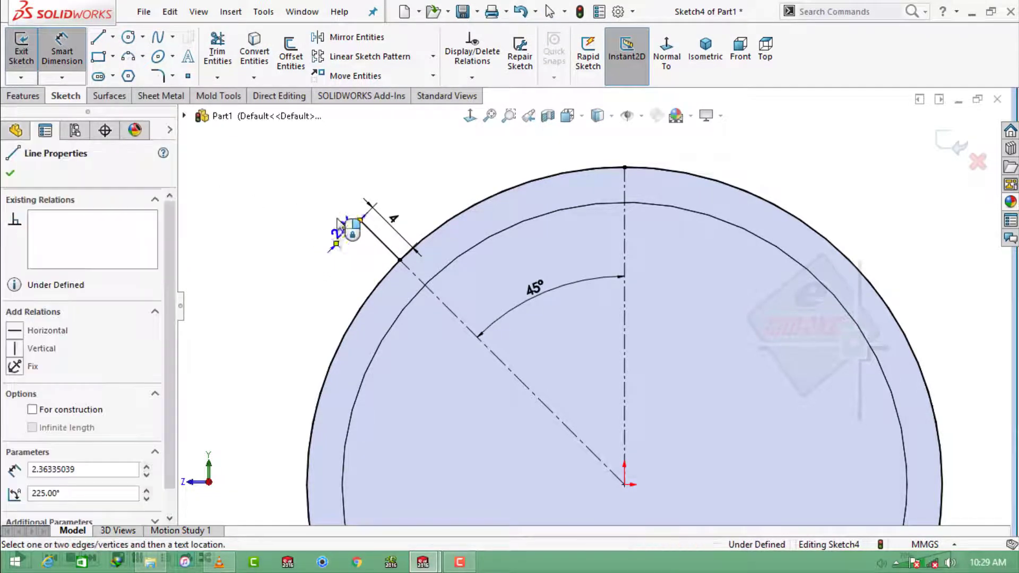
left_click(329, 209)
key("Return")
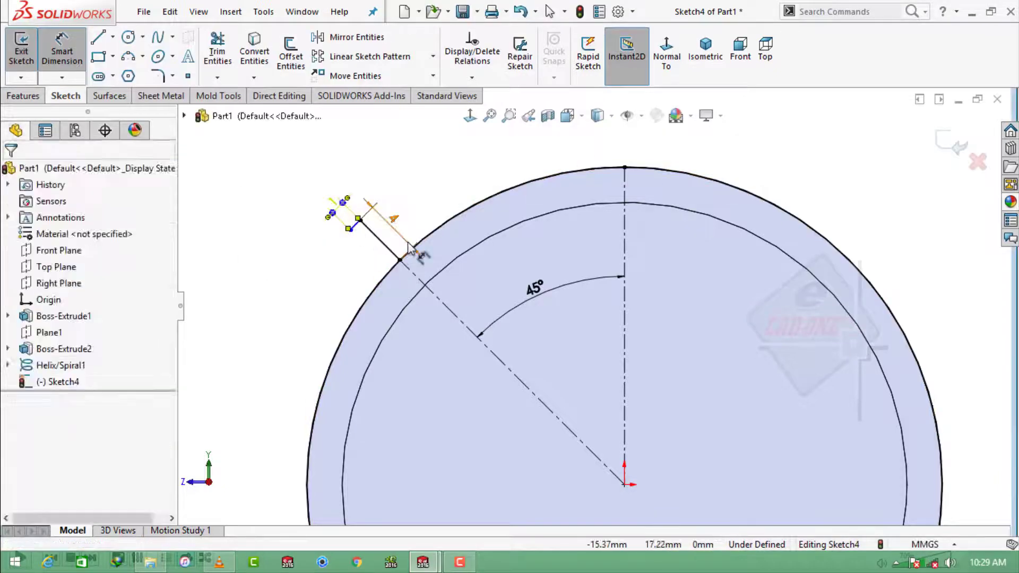
scroll(361, 225, "down", 2)
key("Escape")
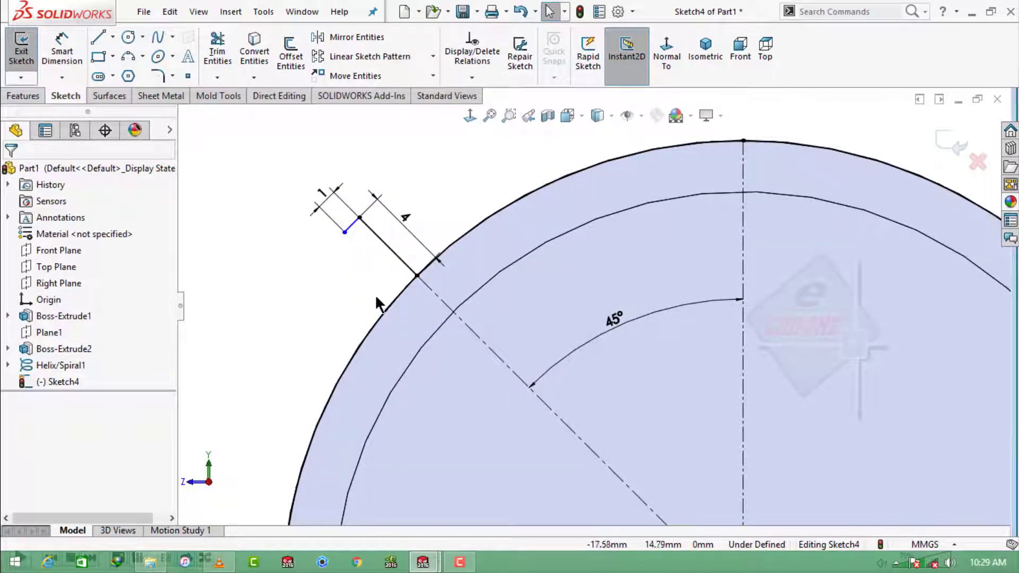
- Draw a slanted line from the short edge's end, set 120° to it
left_click(98, 38)
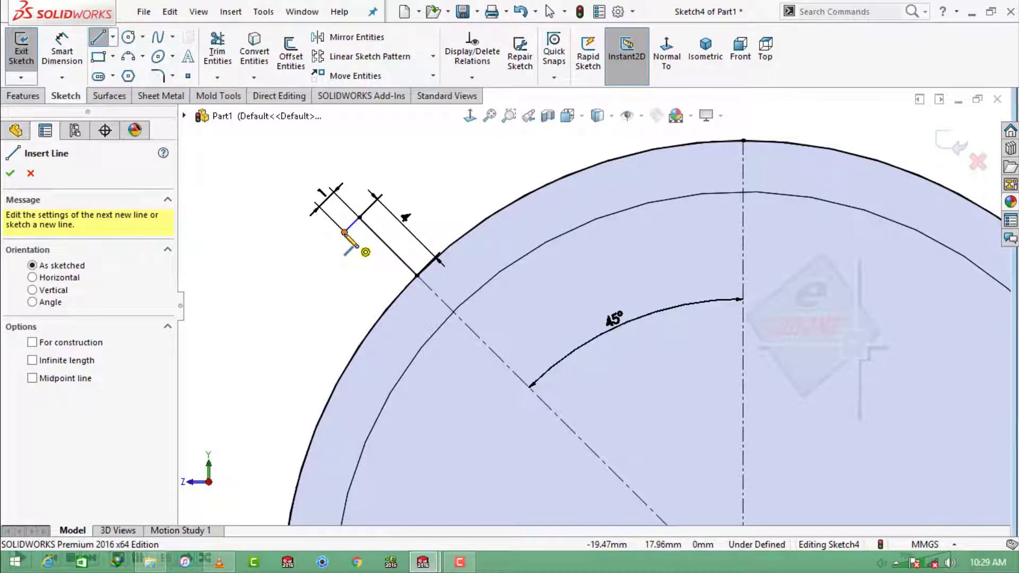
left_click(345, 232)
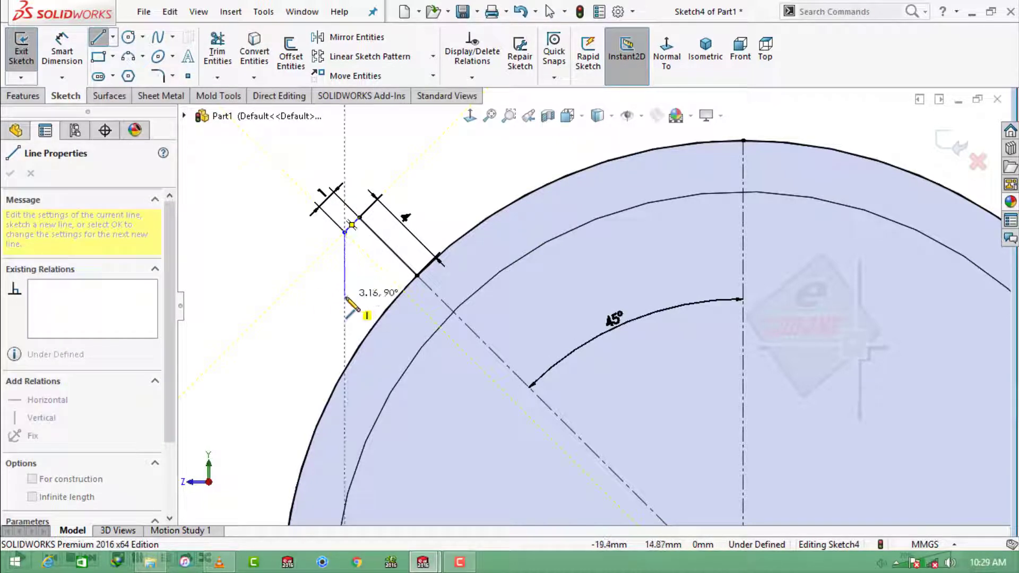
left_click(371, 301)
key("Escape")
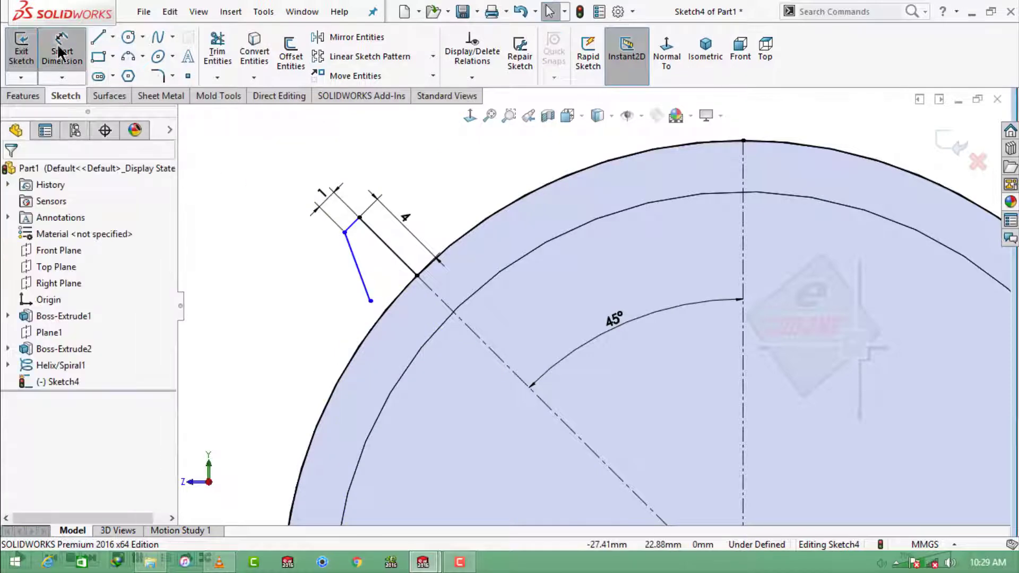
left_click(352, 225)
left_click(358, 266)
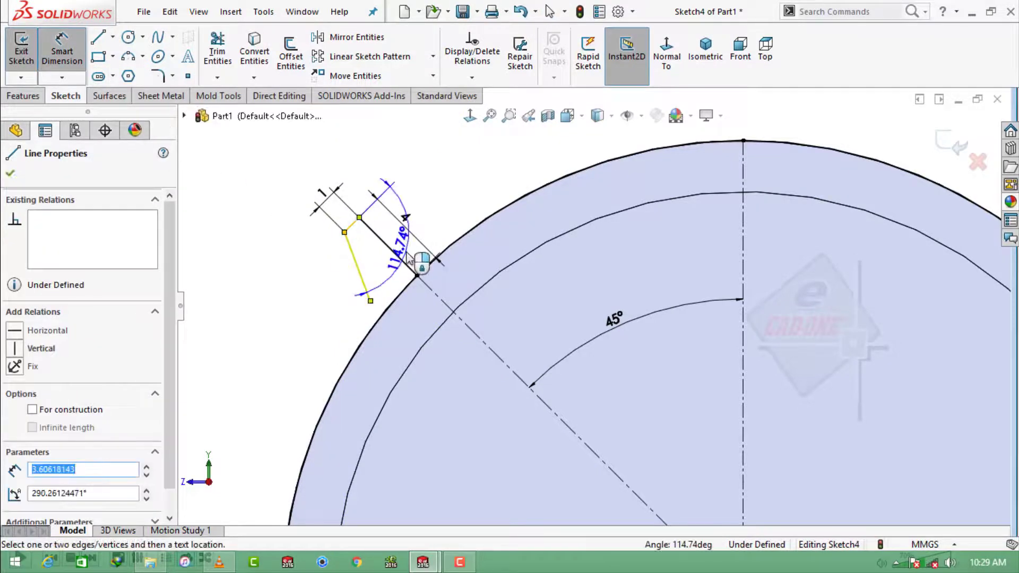
left_click(449, 264)
type("120")
key("Return")
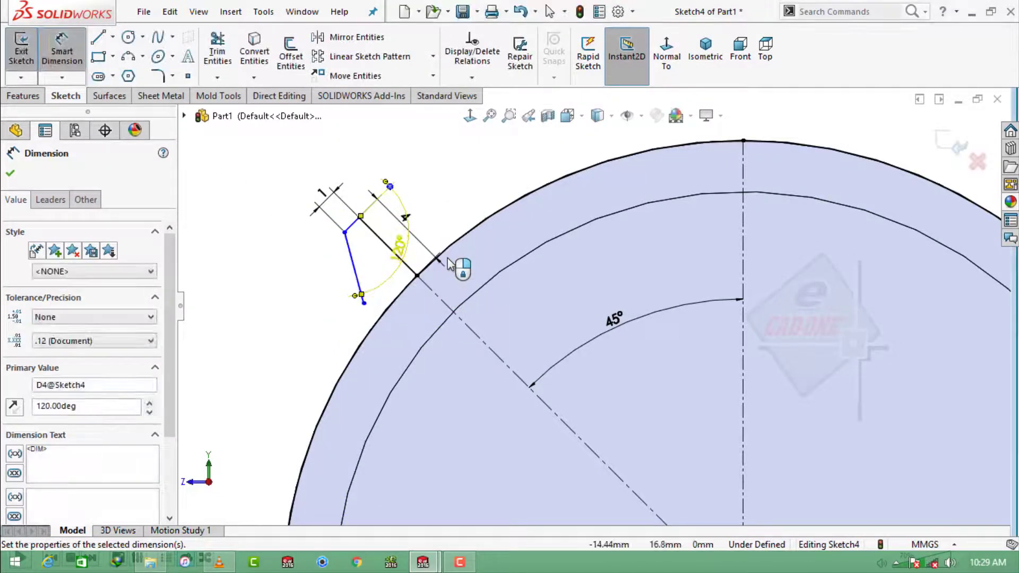
key("Escape")
- Extend the slanted tooth line to the outer circle
left_click(217, 51)
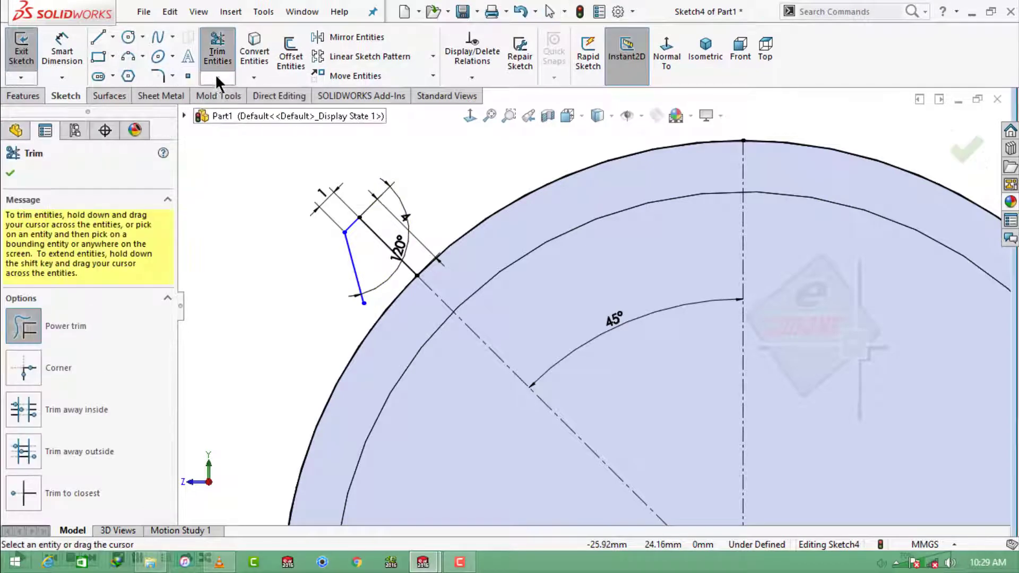
left_click(216, 76)
left_click(232, 113)
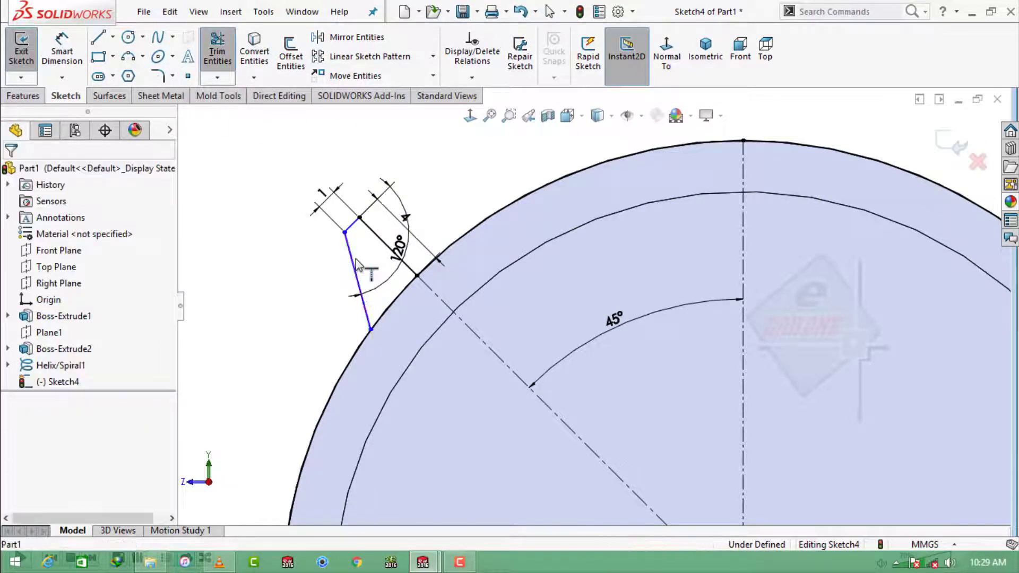
left_click(358, 281)
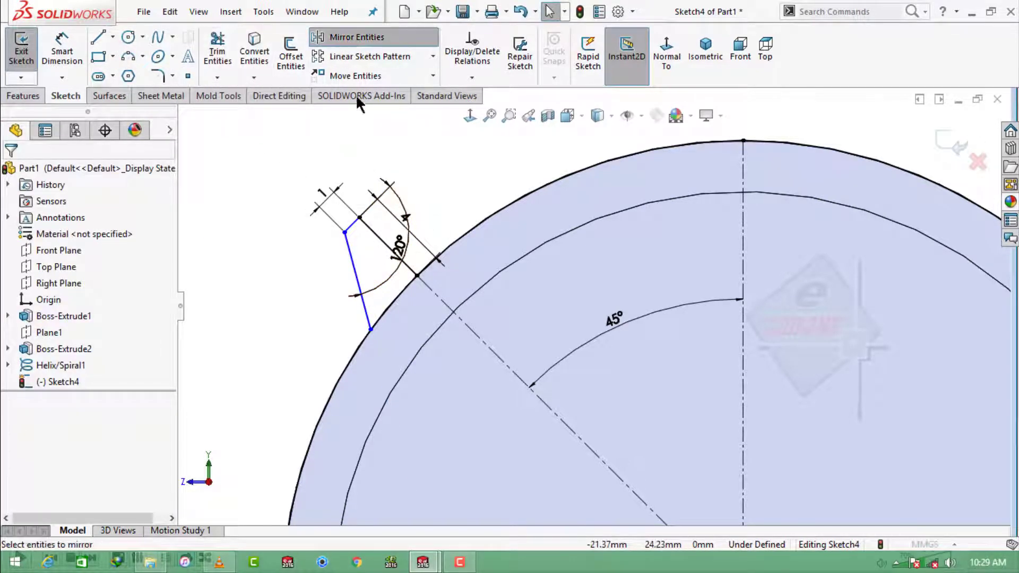
- Mirror the slanted line and short edge about the diagonal centreline
left_click(356, 37)
left_click(351, 249)
left_click(352, 225)
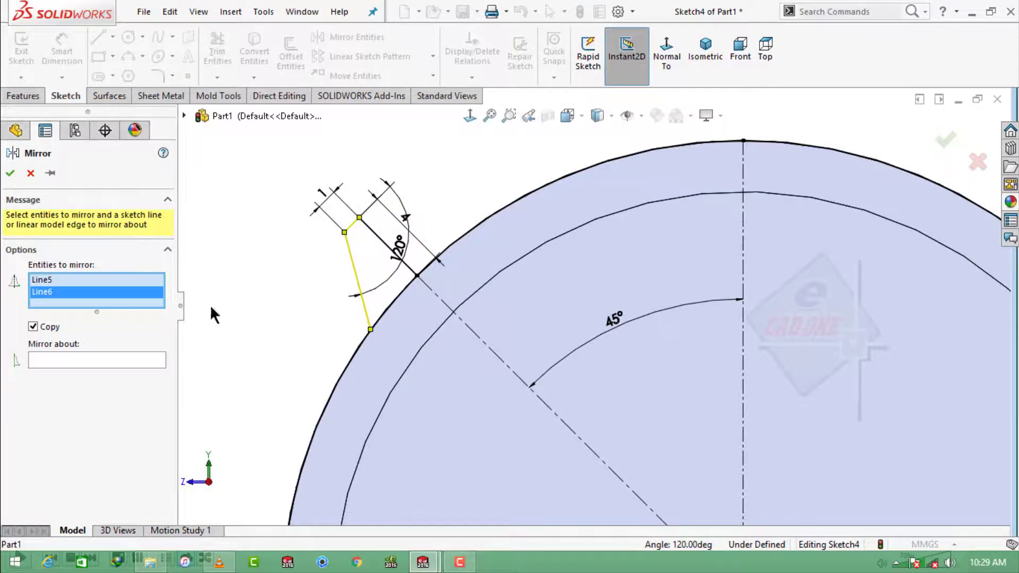
left_click(154, 359)
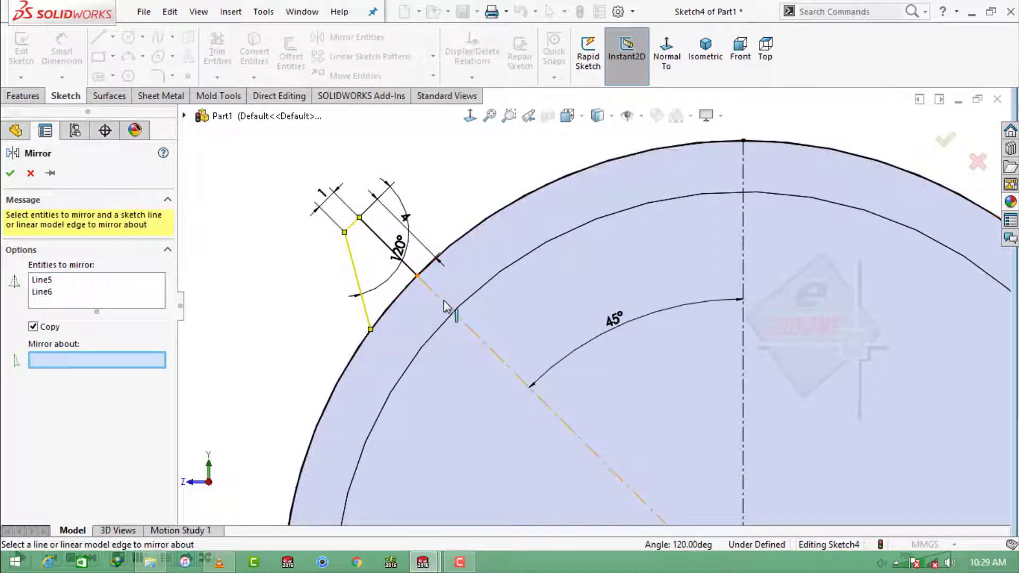
left_click(372, 232)
left_click(10, 175)
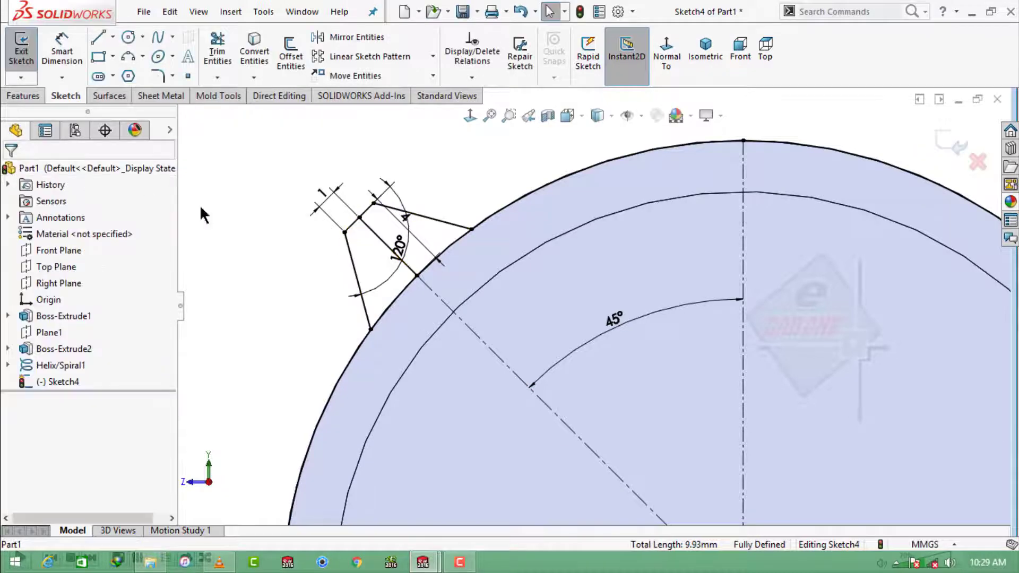
- Trim away the triangle's inner line to close the tooth outline
scroll(199, 205, "up", 2)
scroll(371, 325, "up", 2)
scroll(594, 298, "down", 2)
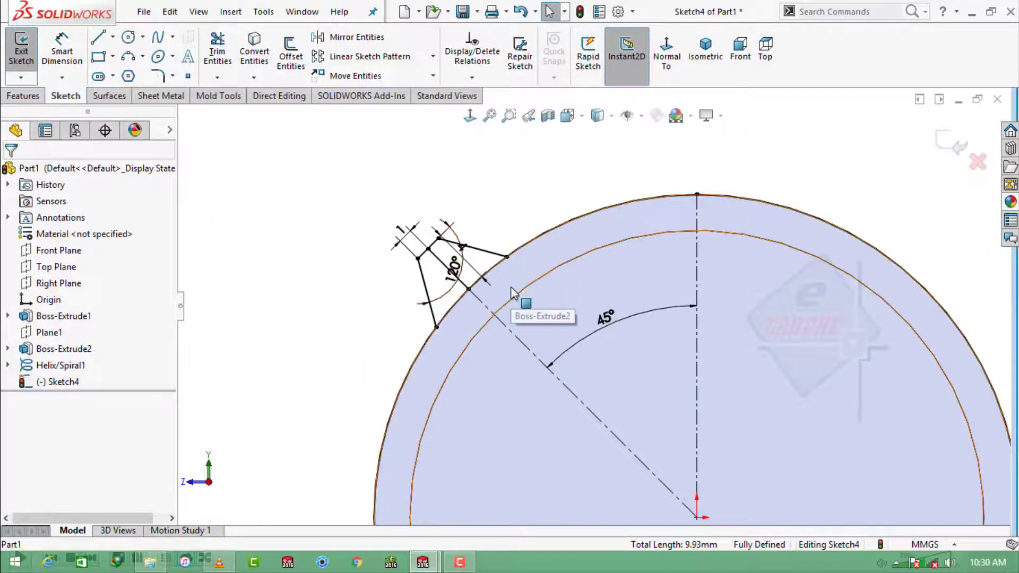
left_click(219, 50)
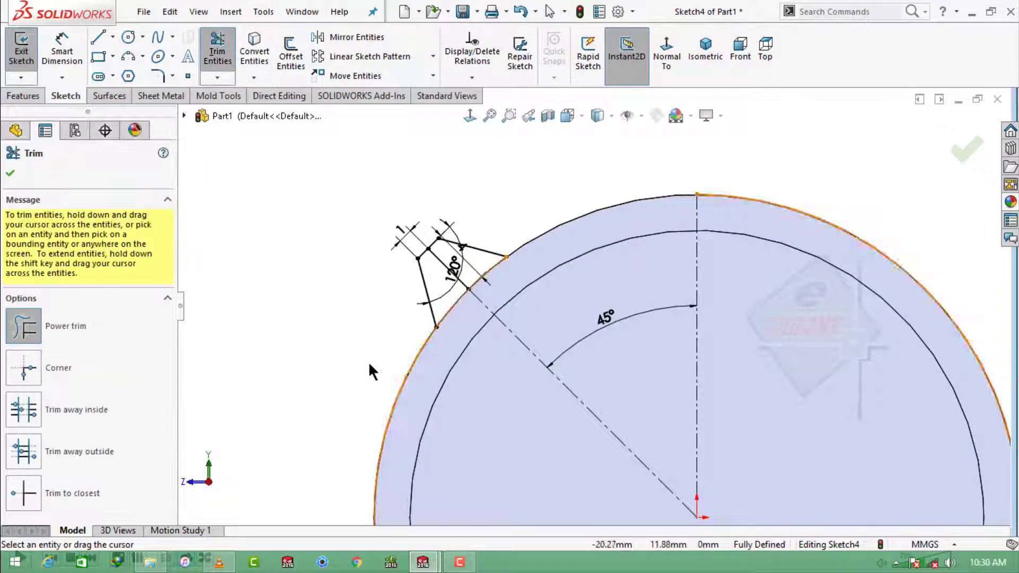
left_click(439, 265)
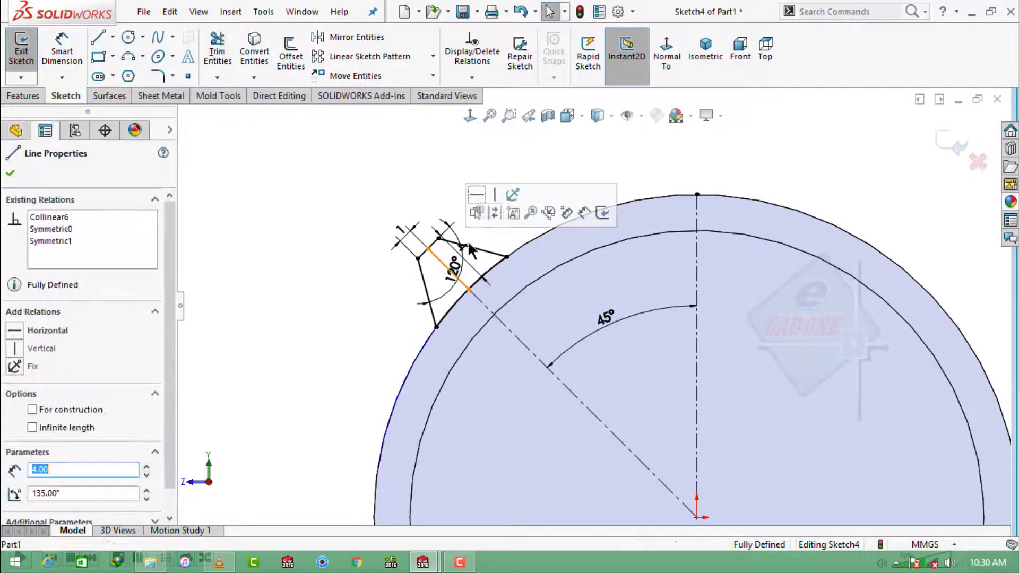
left_click(496, 216)
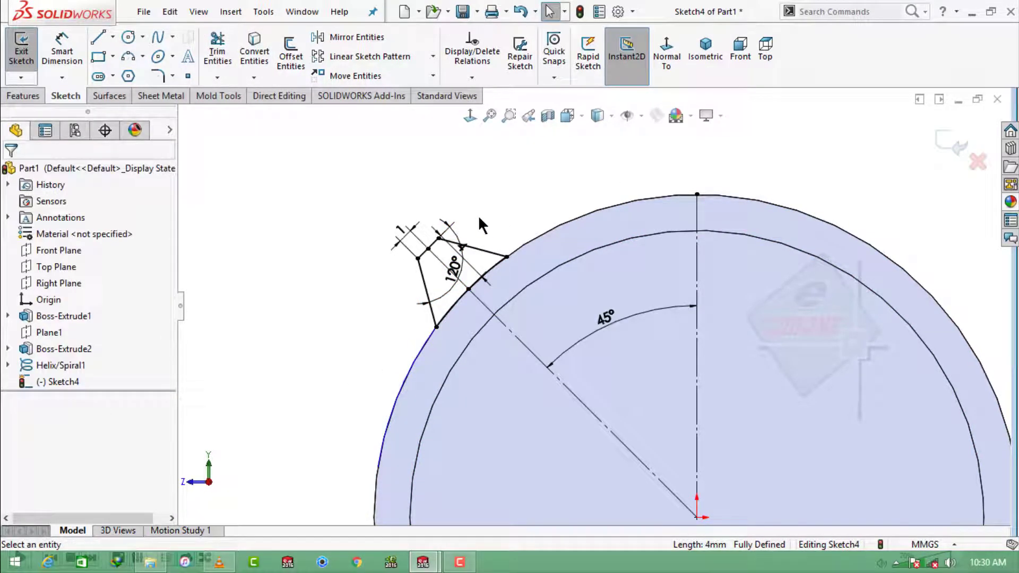
- Round both tooth tip corners with 0.50 mm sketch fillets
left_click(159, 77)
scroll(426, 220, "down", 5)
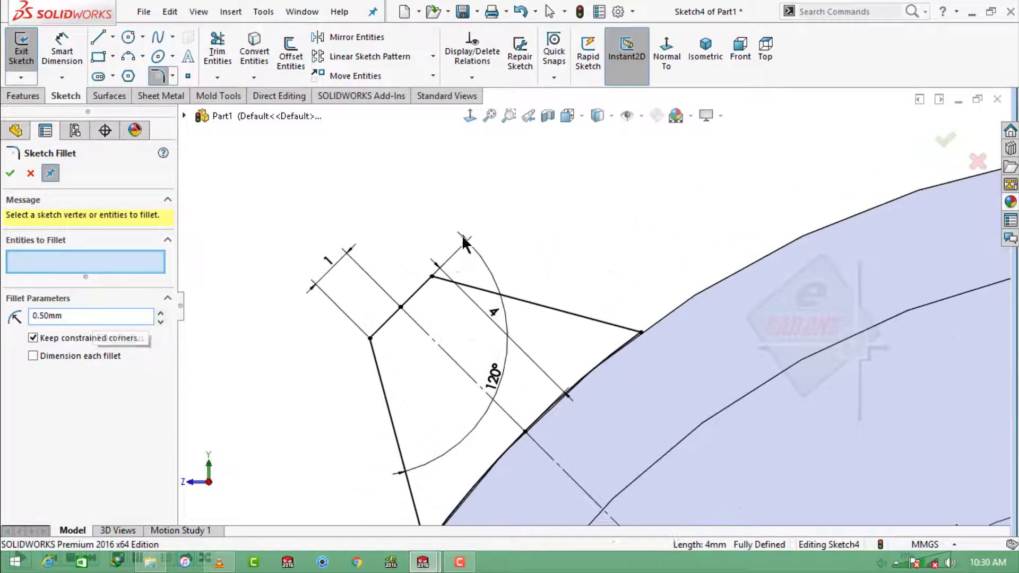
left_click_drag(461, 235, 421, 288)
left_click(546, 294)
left_click_drag(338, 325, 397, 352)
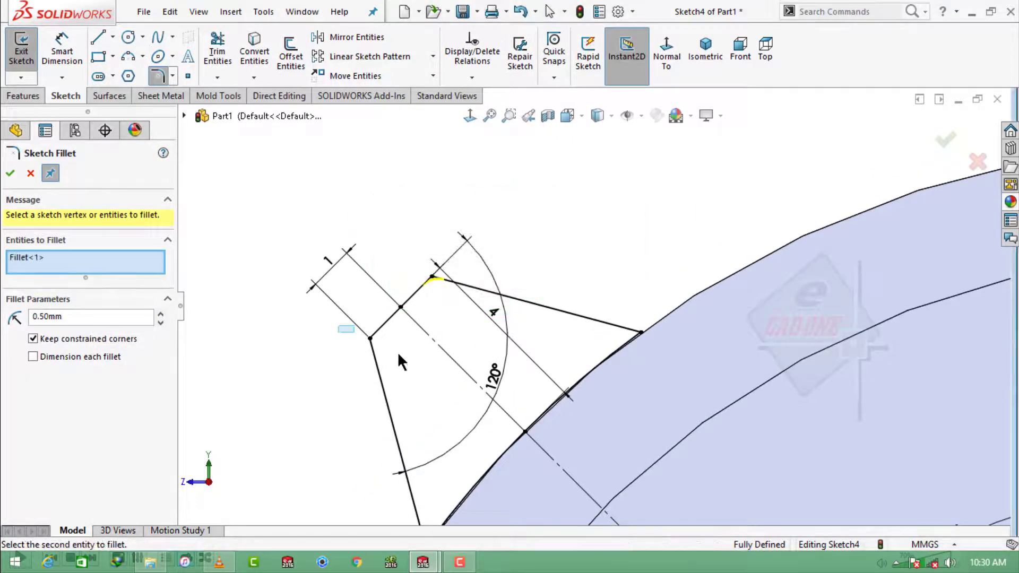
left_click(547, 294)
scroll(611, 375, "up", 3)
scroll(714, 410, "up", 2)
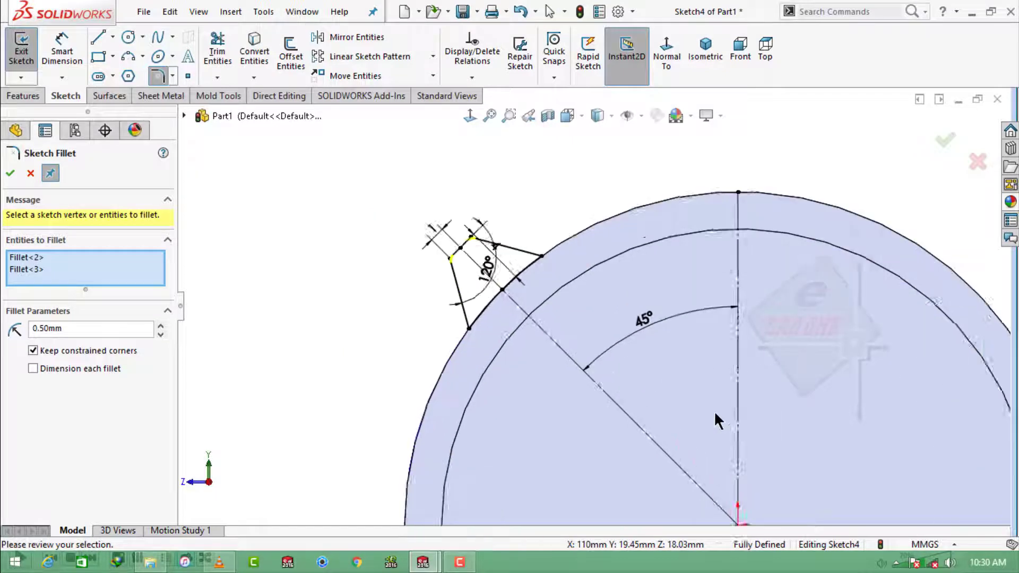
left_click(8, 175)
- Close the fillet settings and exit Sketch4
scroll(592, 306, "up", 2)
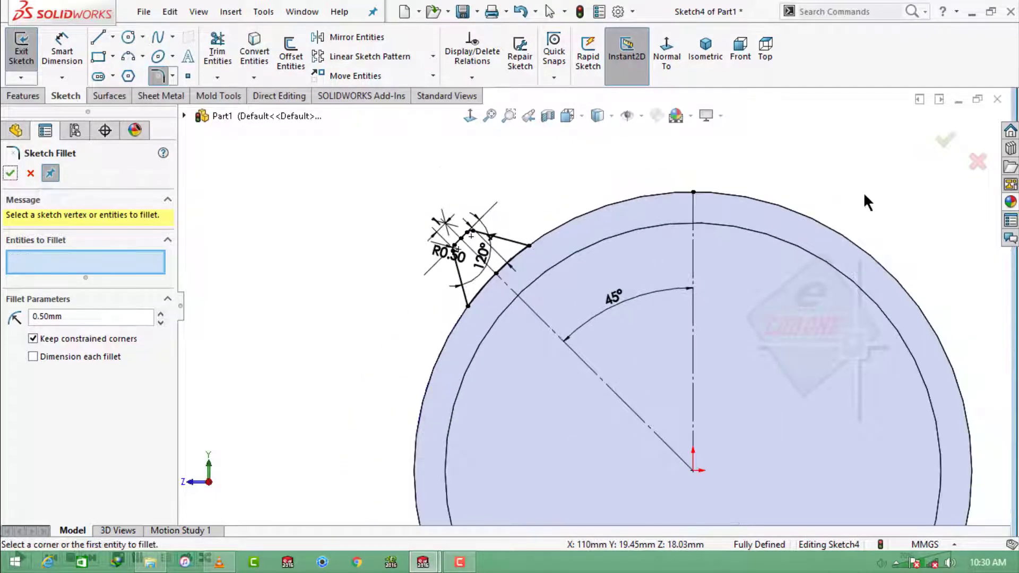
left_click(943, 142)
left_click(946, 143)
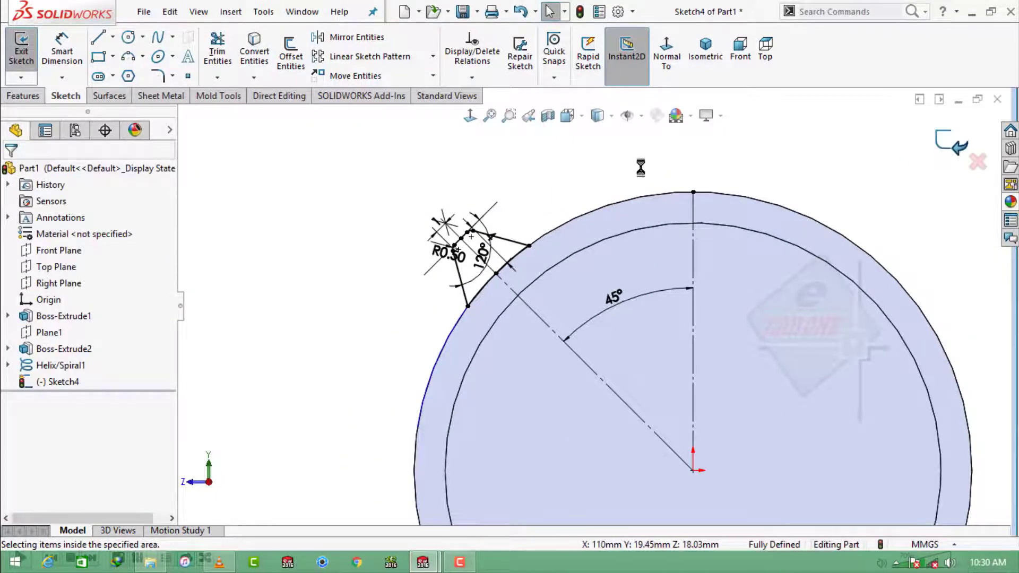
- Sweep the Sketch4 tooth profile along Helix/Spiral1 to create Sweep1
mouse_move(545, 205)
middle_mouse_down()
mouse_move(595, 236)
mouse_move(616, 265)
middle_mouse_up()
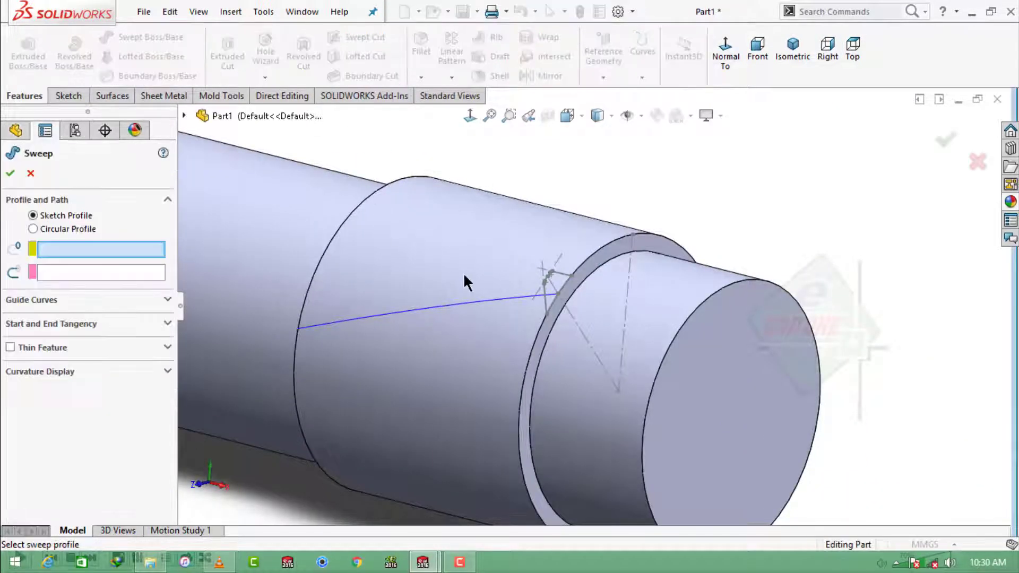
left_click(566, 280)
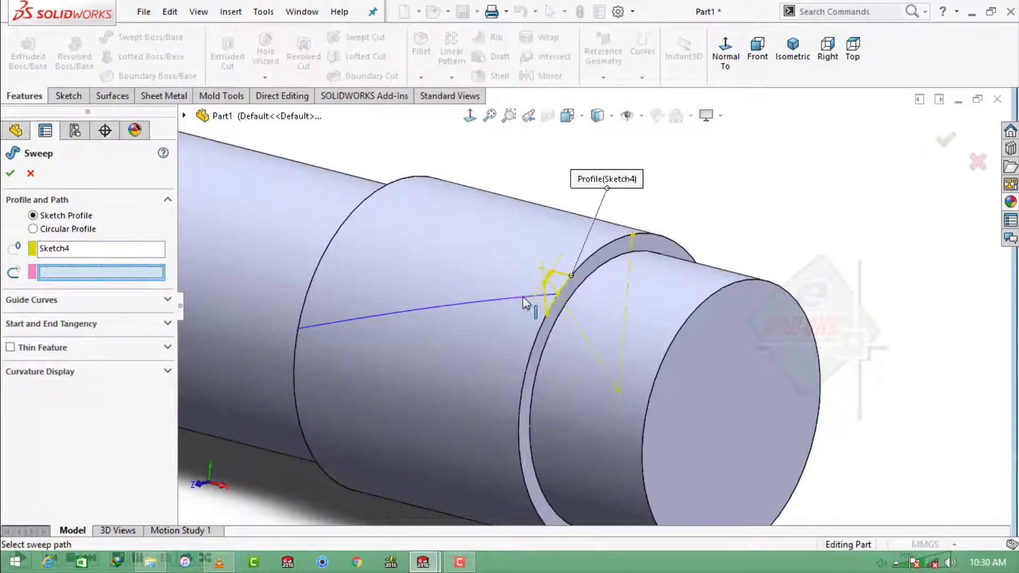
left_click(524, 302)
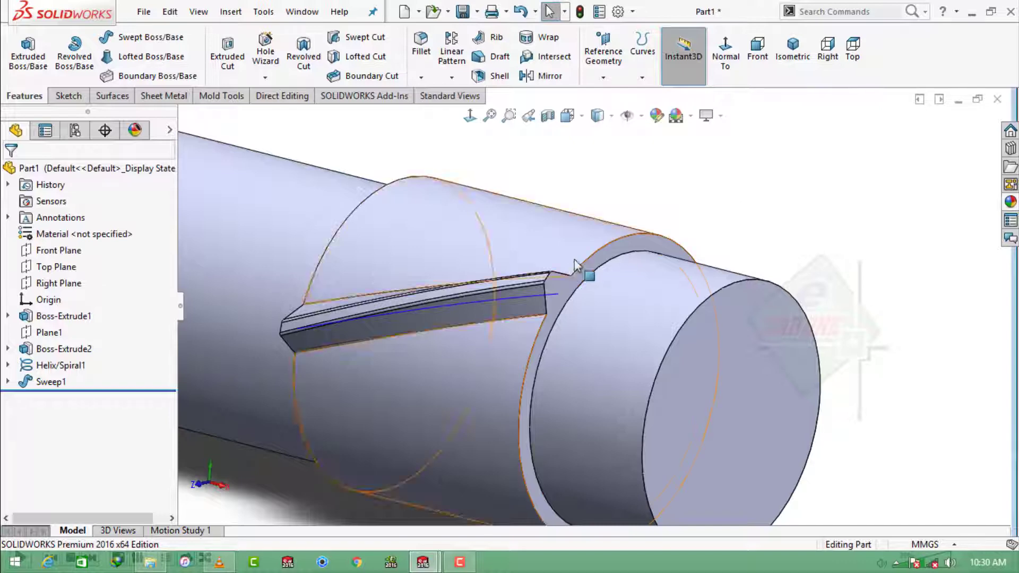
- Hide the helix and start a Circular Pattern
left_click(583, 283)
left_click(614, 250)
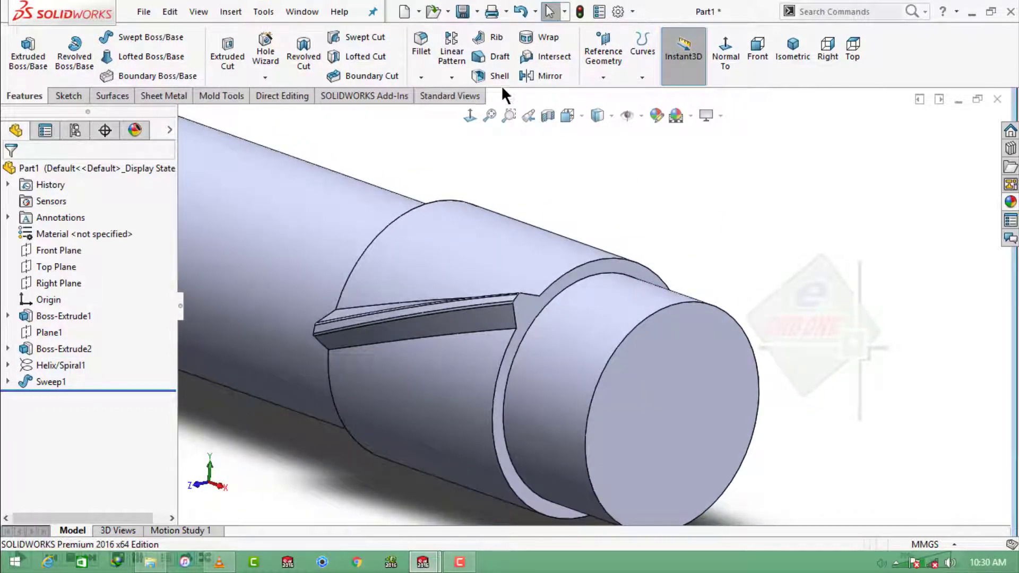
left_click(451, 74)
left_click(466, 108)
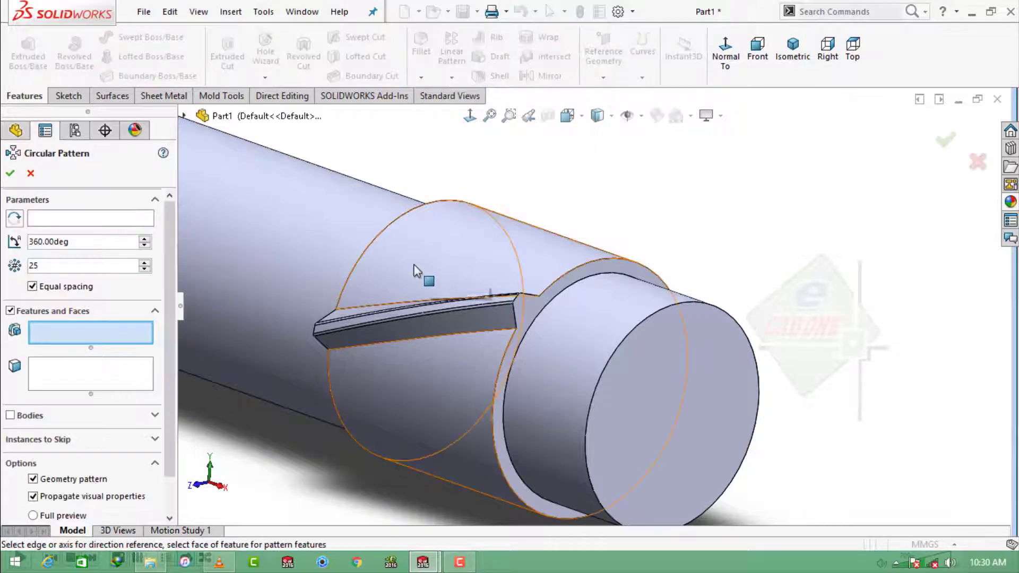
- Pattern Sweep1 18 times equally over 360° about the shaft's circular edge
key("f")
left_click(90, 218)
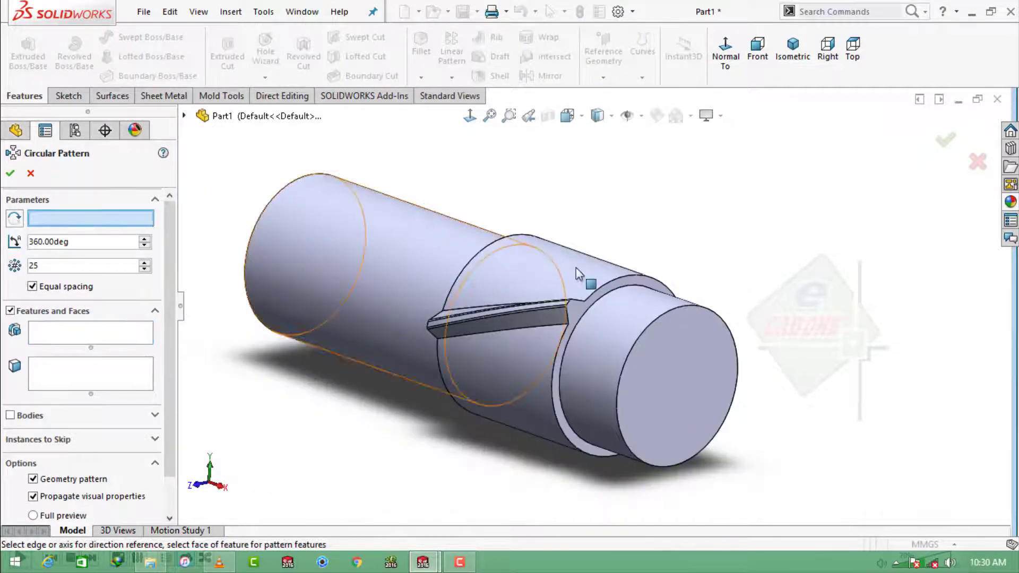
left_click(614, 286)
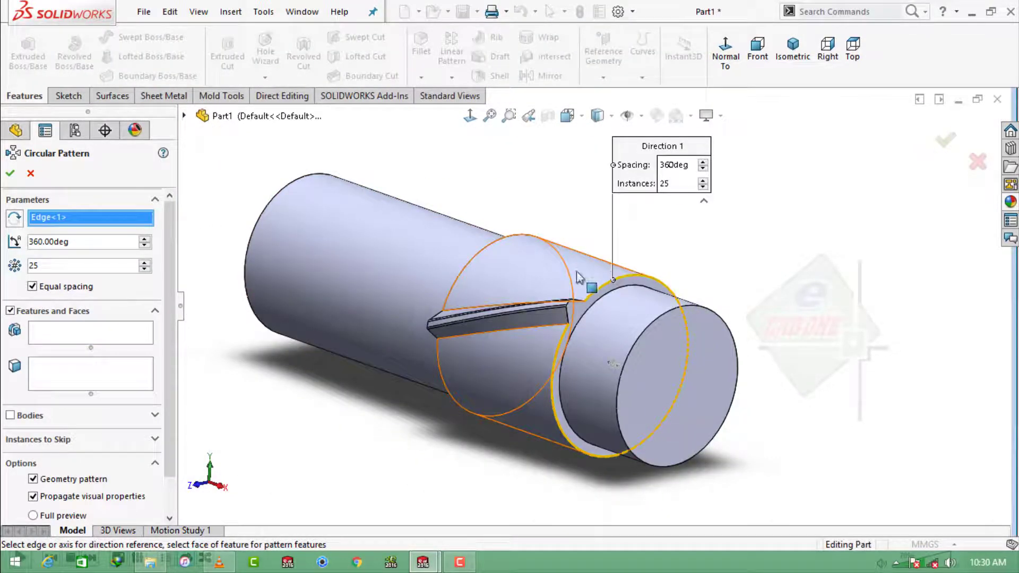
left_click(59, 333)
left_click(185, 115)
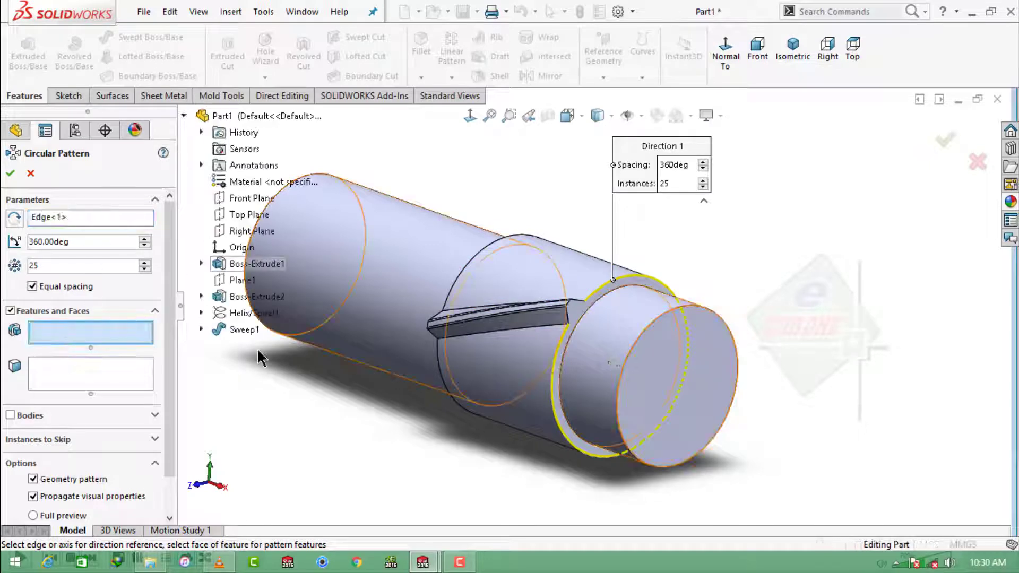
left_click(234, 330)
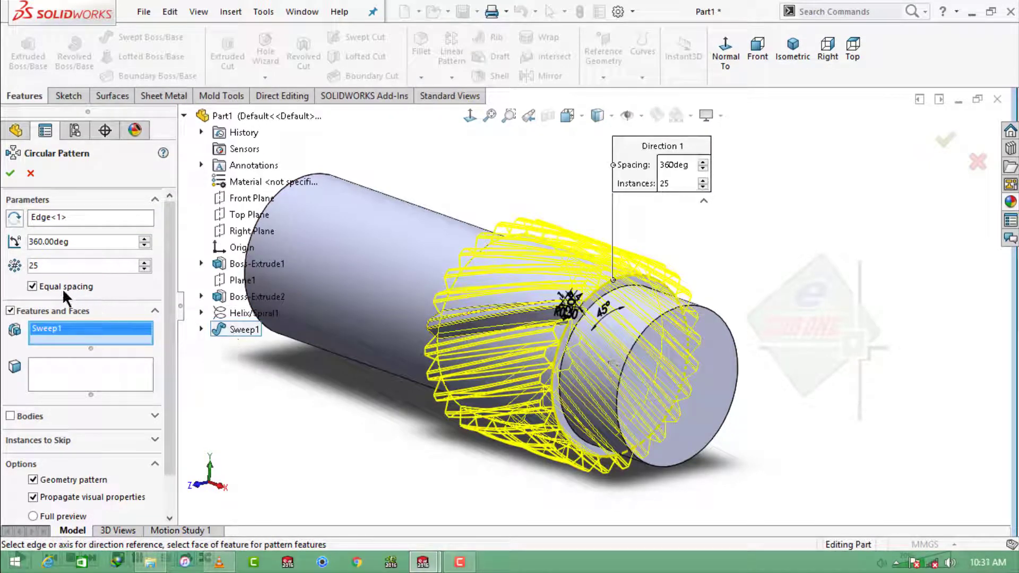
double_click(77, 268)
type("1")
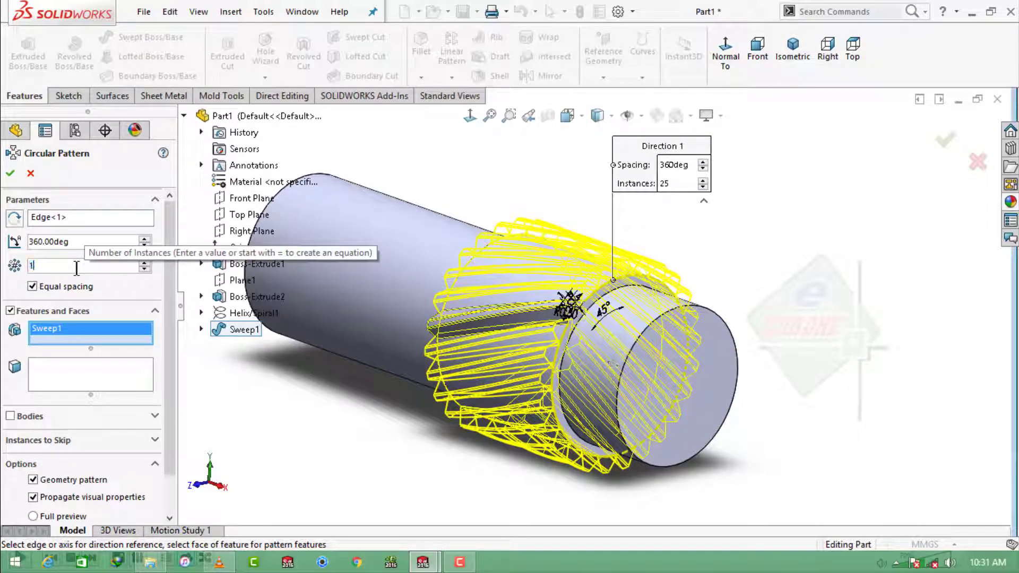
type("8")
key("Return")
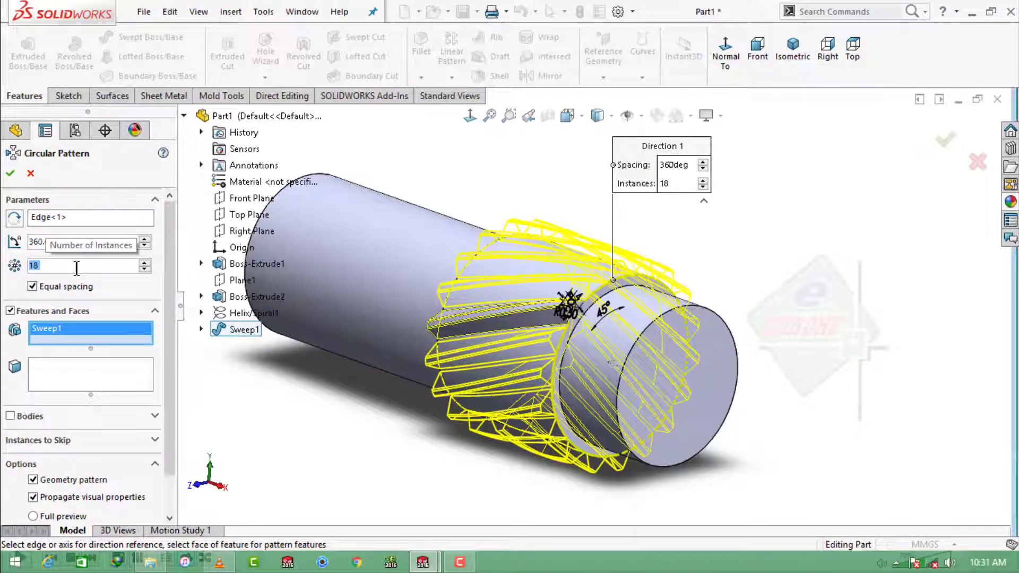
left_click(10, 173)
mouse_move(660, 318)
middle_mouse_down()
mouse_move(671, 300)
mouse_move(559, 334)
mouse_move(642, 344)
middle_mouse_up()
- Sketch a 2 mm inward offset of the inner circle on the shaft end face
scroll(559, 335, "down", 5)
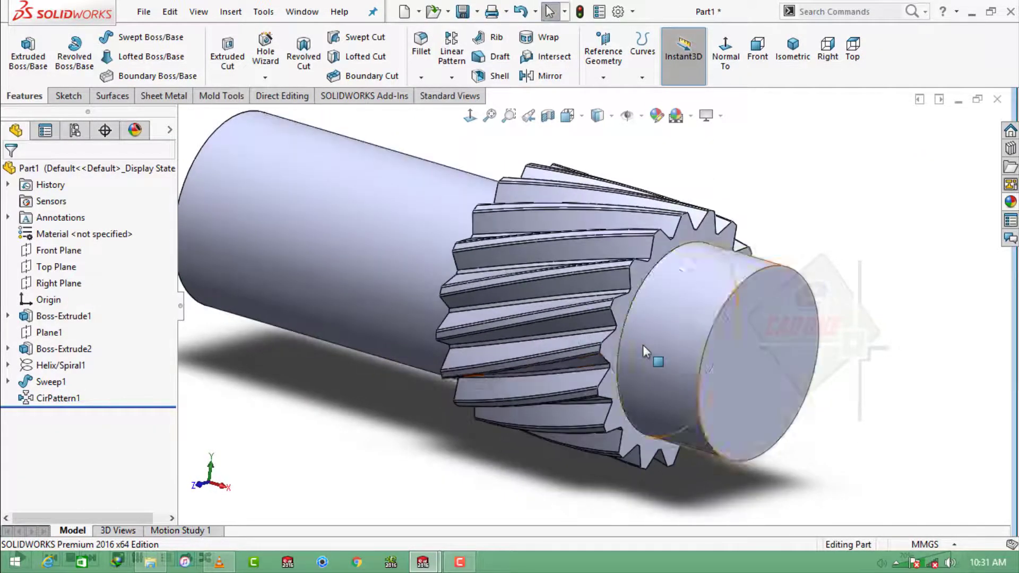
scroll(642, 345, "up", 3)
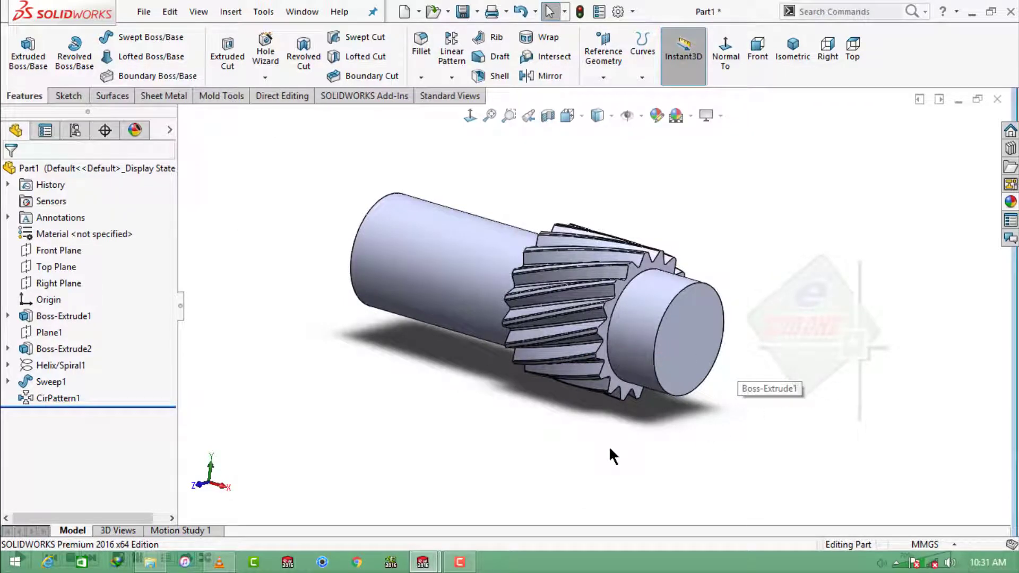
left_click(688, 352)
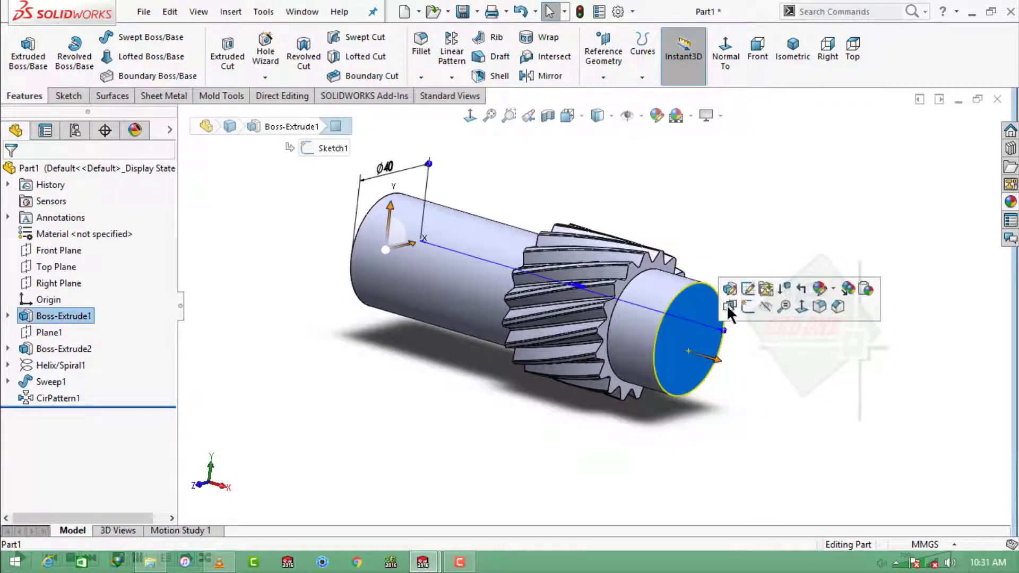
left_click(746, 289)
left_click(669, 49)
left_click(333, 196)
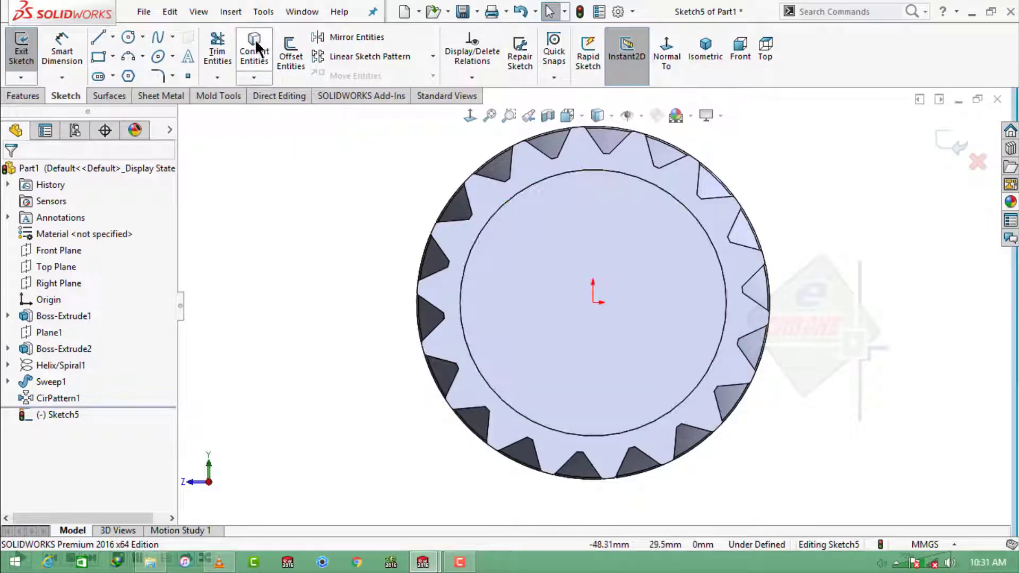
left_click(297, 58)
left_click(494, 217)
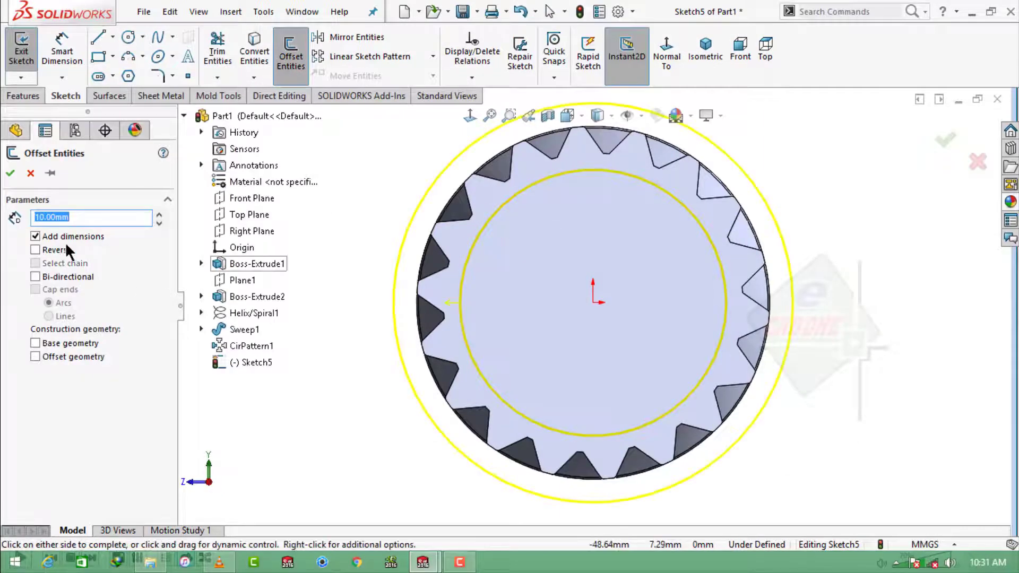
type("2")
key("Return")
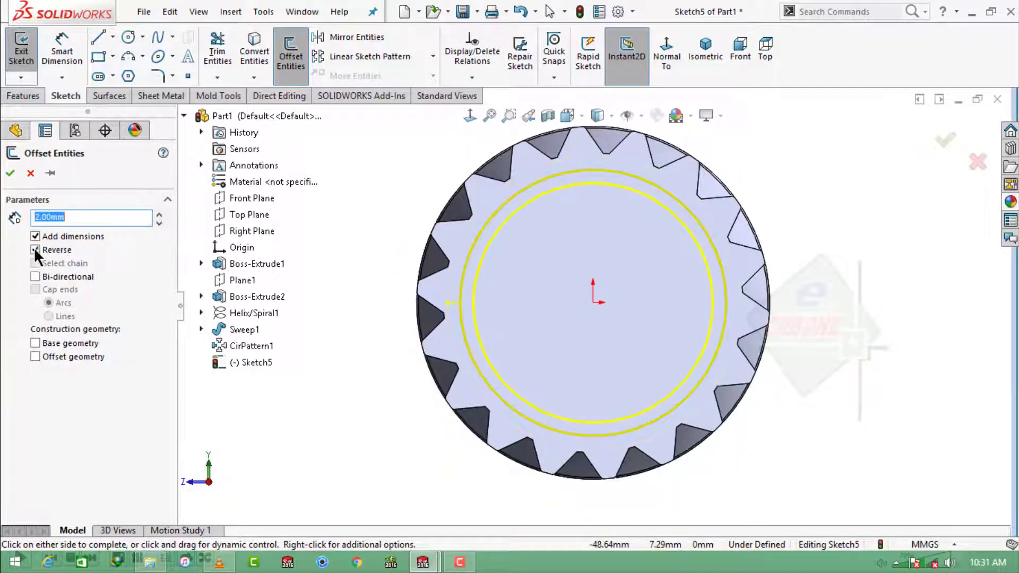
left_click(10, 173)
- Extrude the offset circle 26 mm as a blind boss
left_click(38, 96)
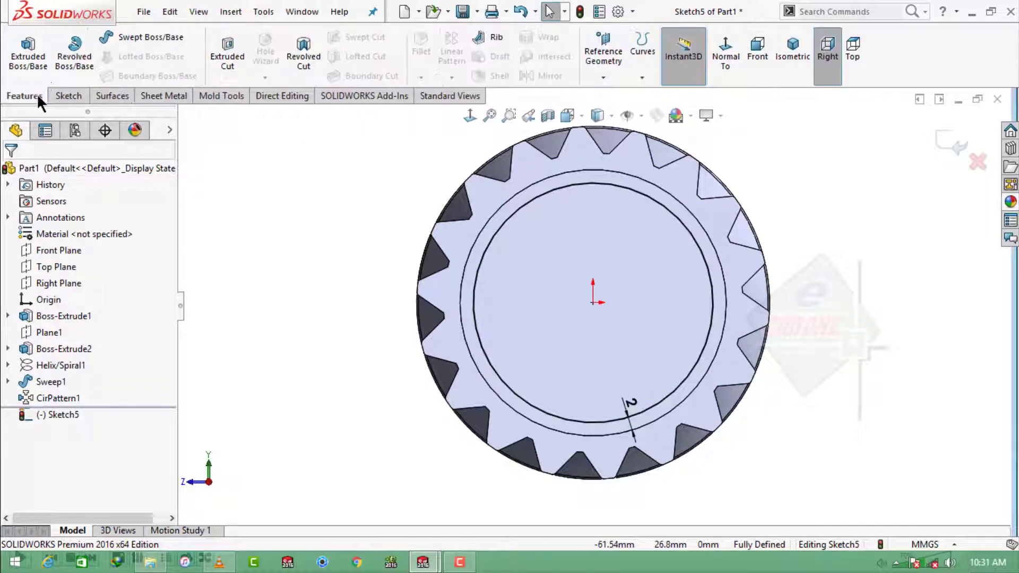
left_click(28, 53)
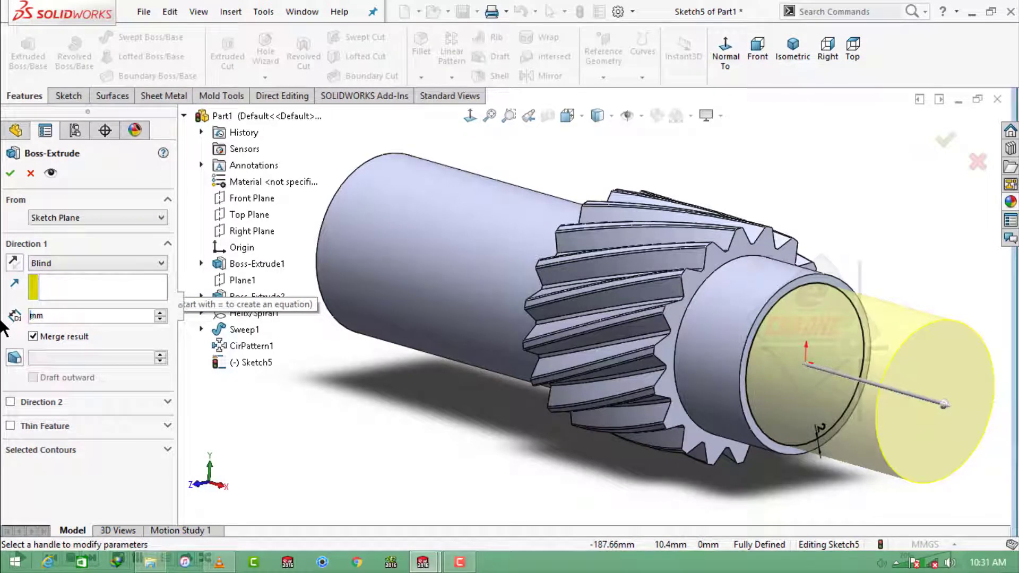
type("26")
key("Return")
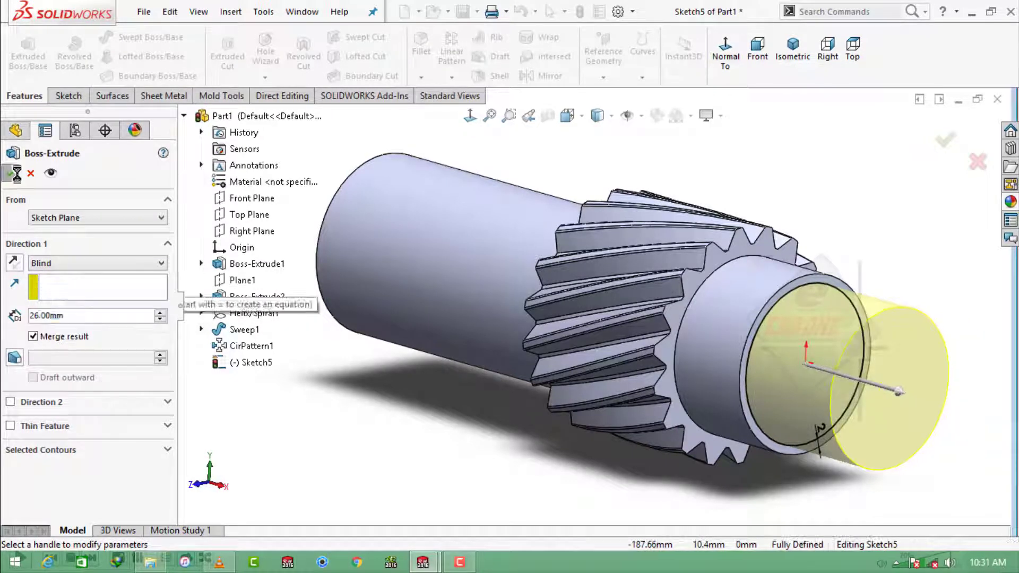
key("Return")
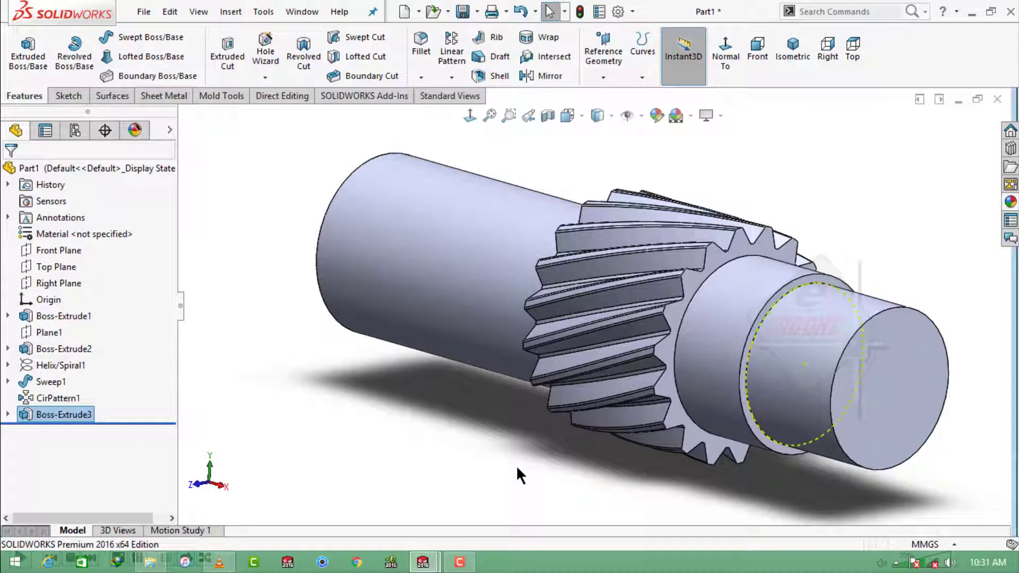
- Fillet the boss base edge with a 1 mm radius
left_click(420, 45)
type("1.00mm")
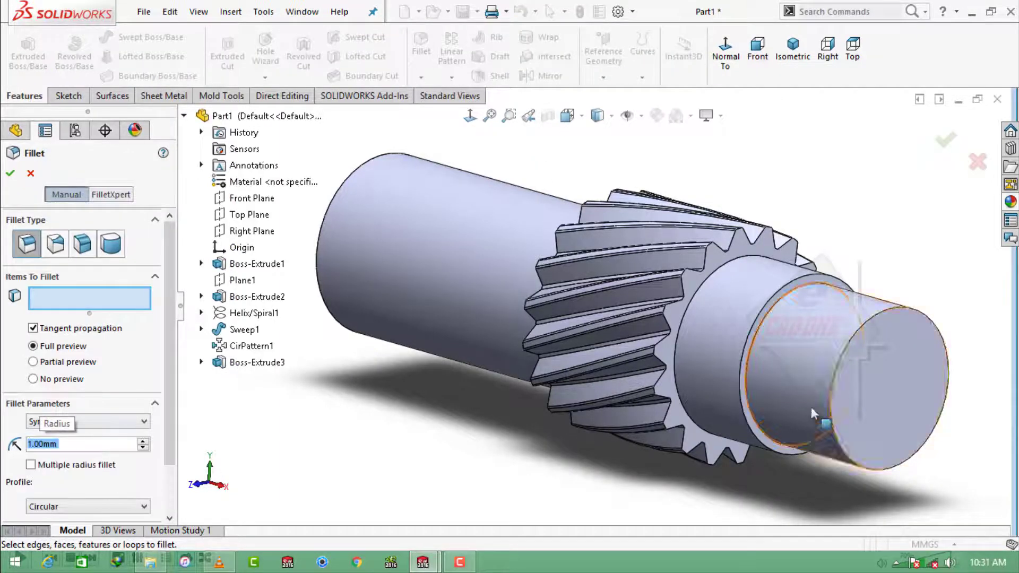
scroll(740, 306, "down", 5)
left_click(673, 302)
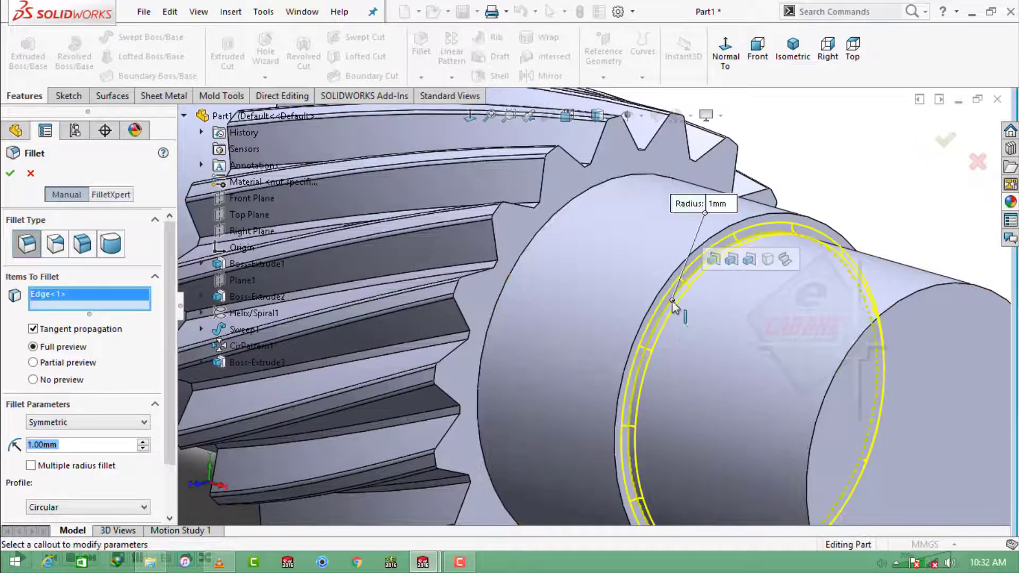
left_click(10, 173)
key("f")
- Chamfer the shaft's end edge by 2 mm
left_click(269, 99)
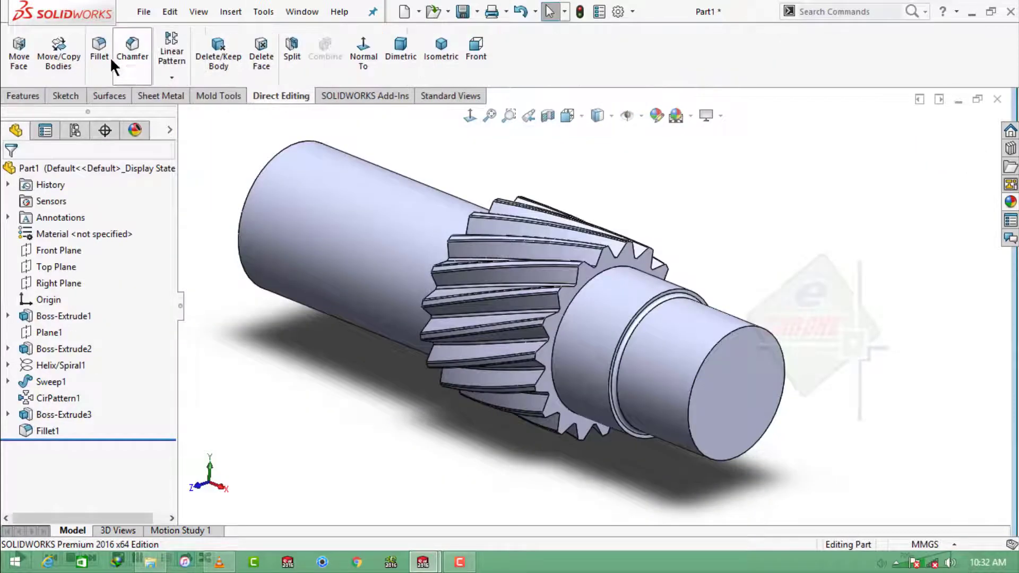
left_click(132, 50)
left_click(95, 336)
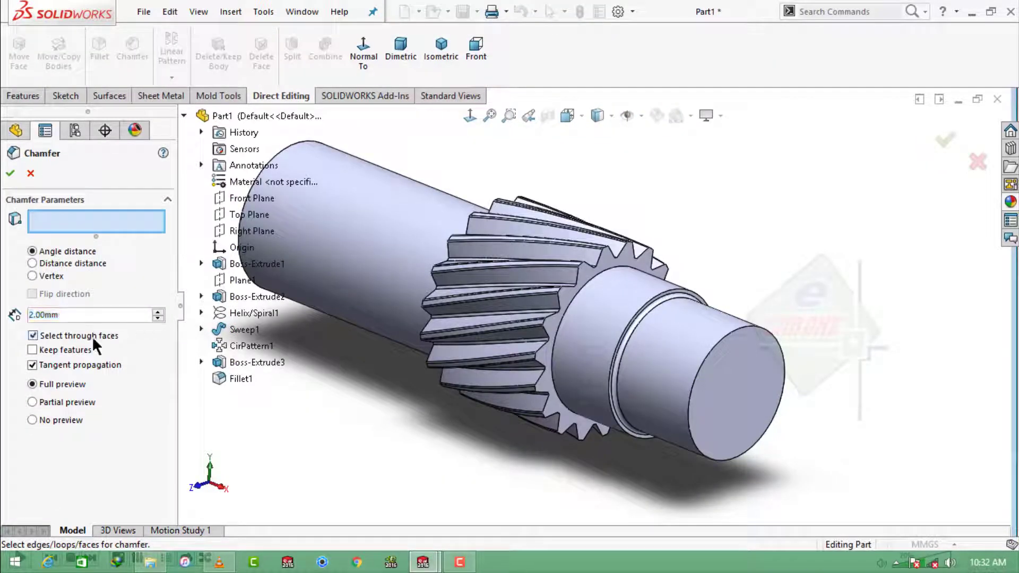
left_click(67, 350)
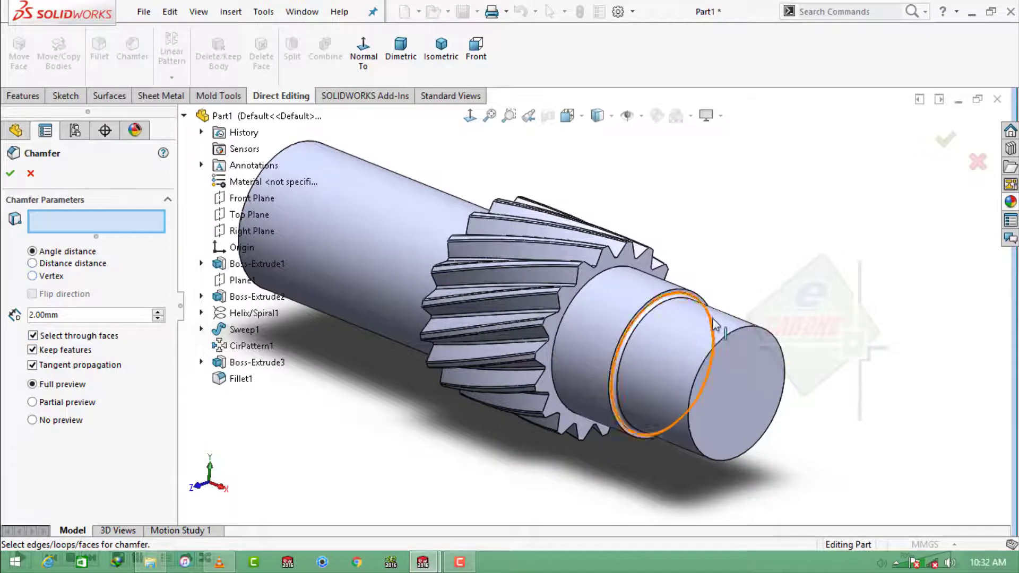
left_click(711, 353)
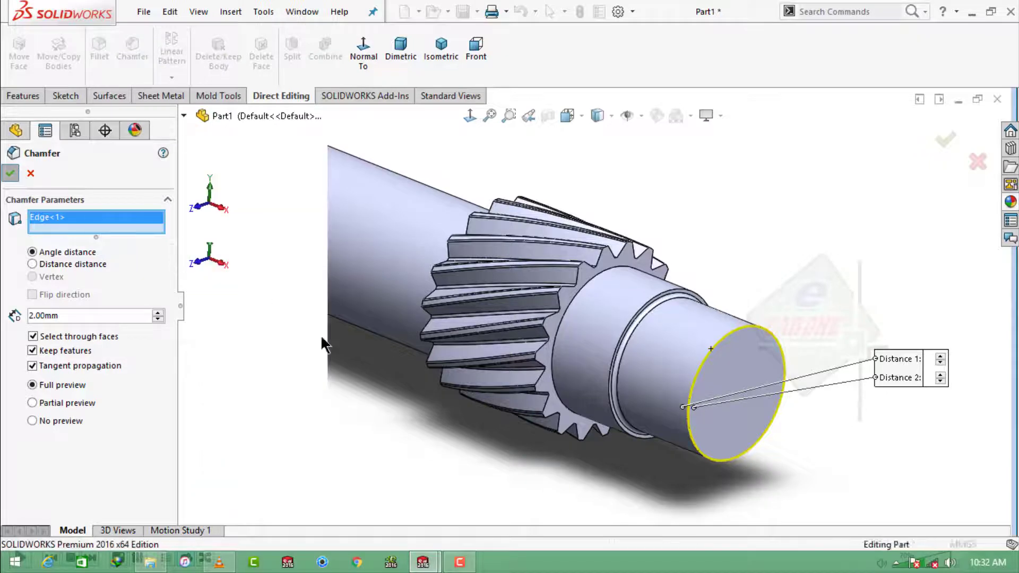
key("Return")
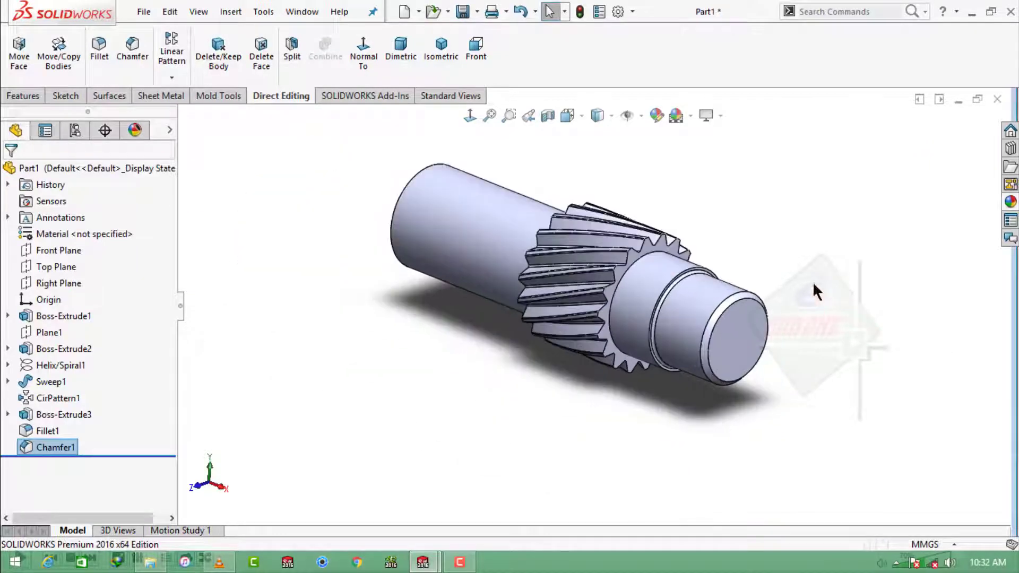
mouse_move(815, 289)
middle_mouse_down()
mouse_move(827, 239)
mouse_move(804, 306)
middle_mouse_up()
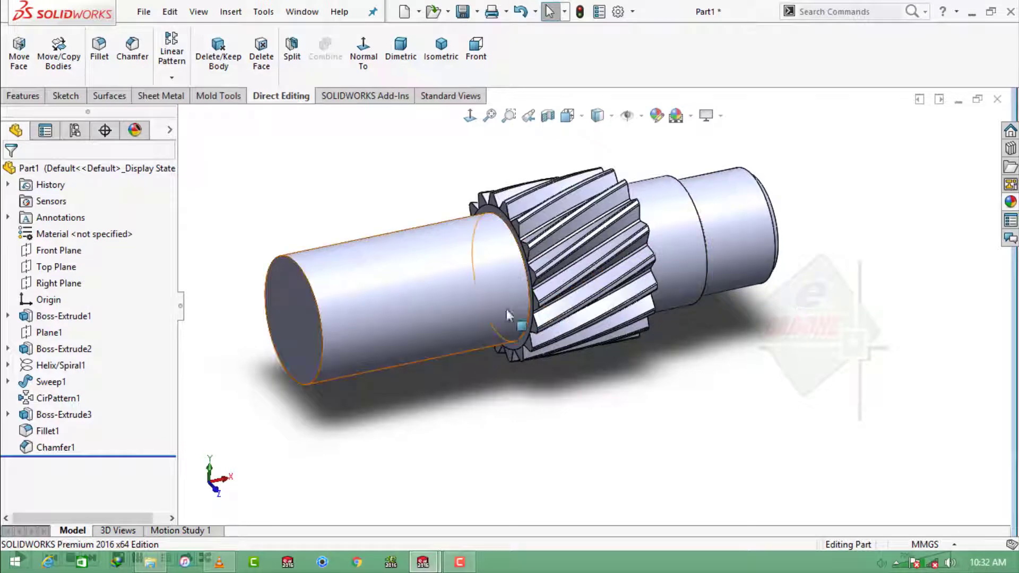
- Create Plane2 offset 64 mm into the shaft from its far end face
left_click(300, 286)
scroll(126, 99, "up", 5)
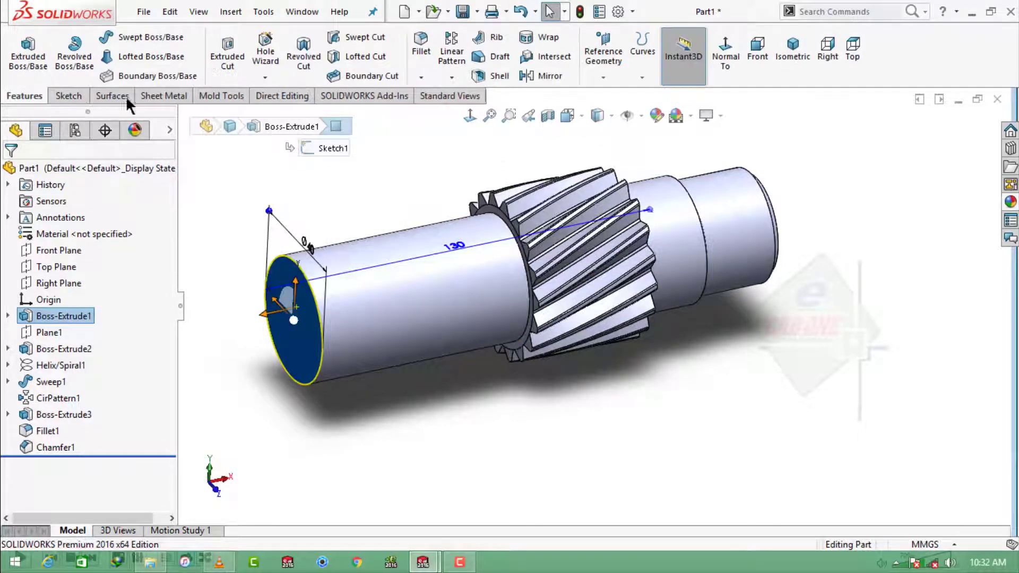
left_click(622, 74)
left_click(628, 94)
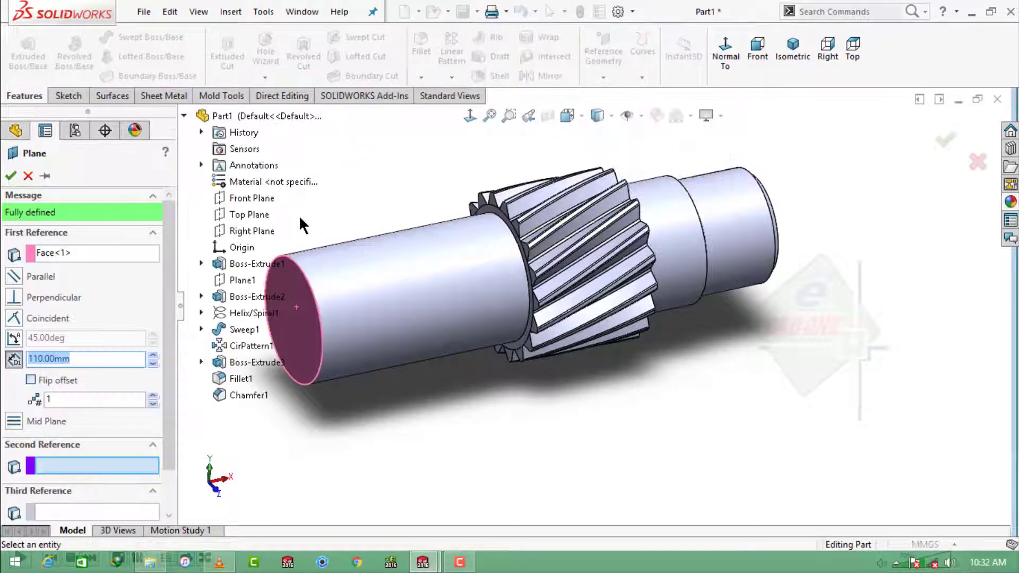
scroll(293, 348, "up", 3)
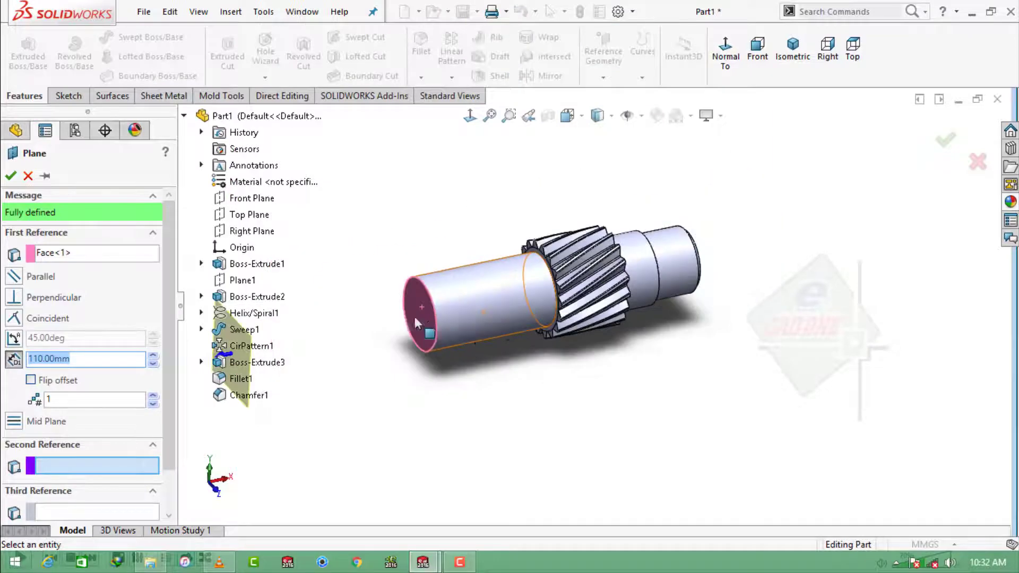
left_click(32, 380)
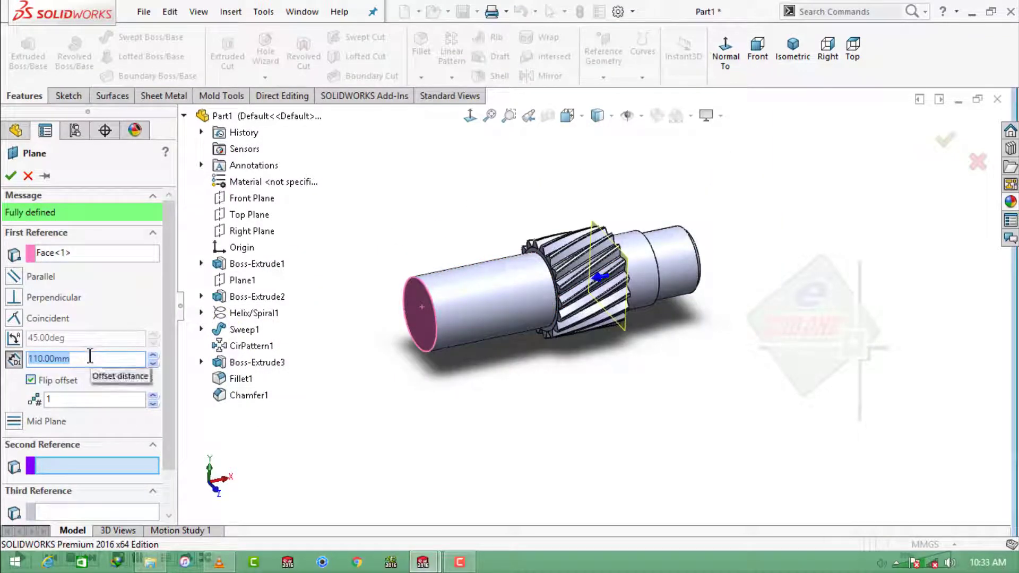
type("64")
key("Return")
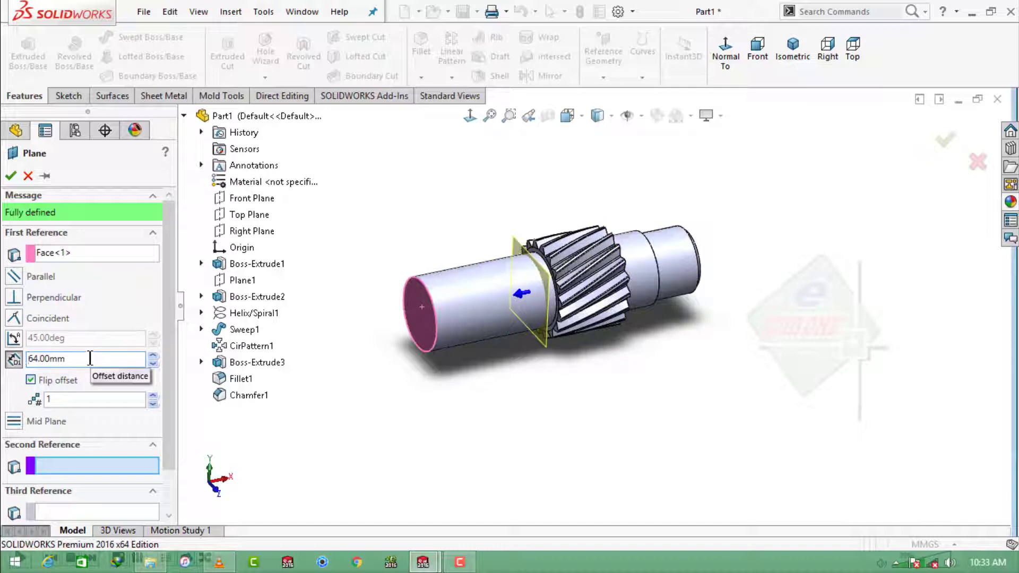
left_click(10, 176)
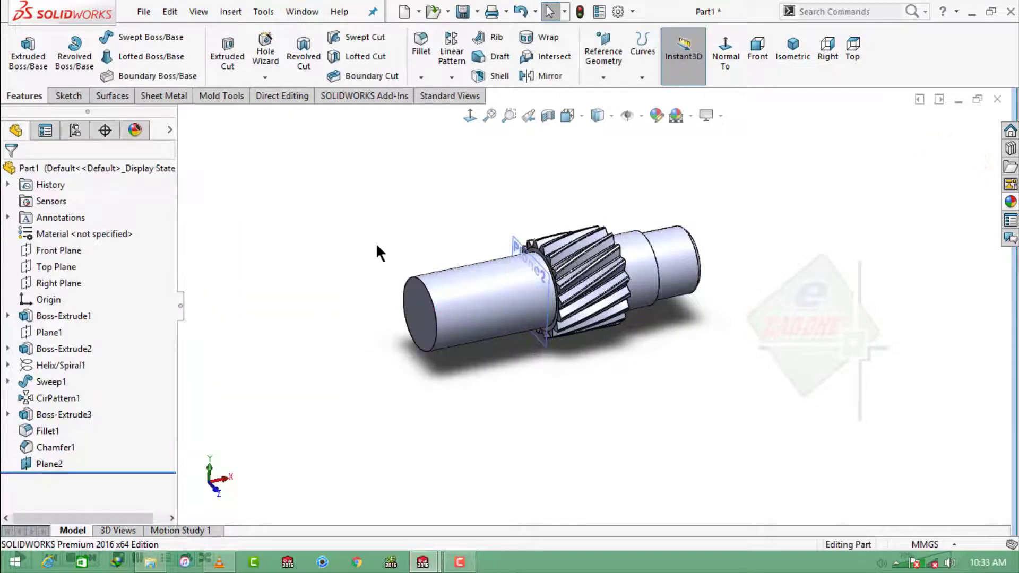
scroll(483, 273, "down", 1)
middle_click_drag(488, 203, 456, 195)
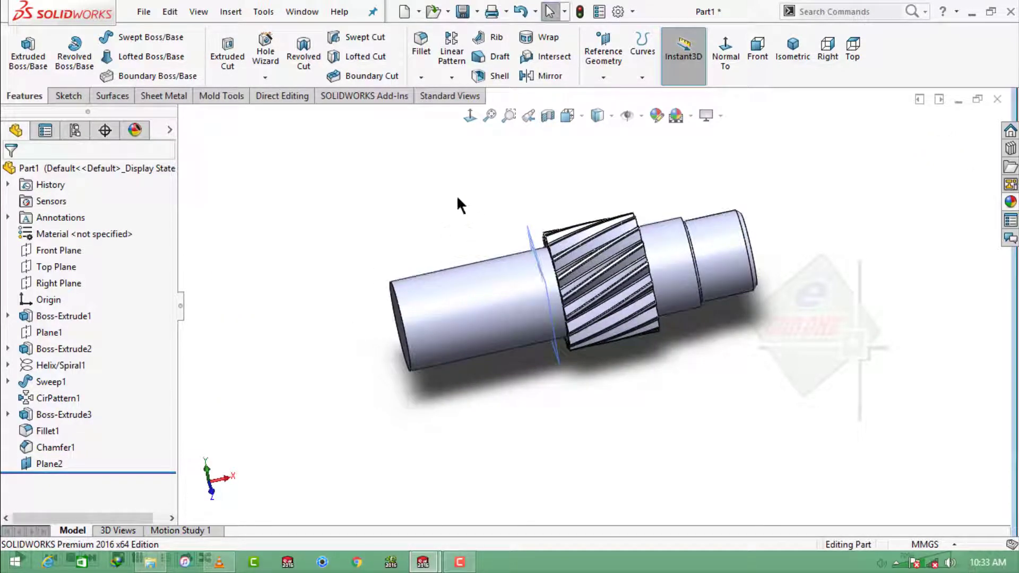
- Mirror Boss-Extrude2, Sweep1 and CirPattern1 across Plane2
left_click(538, 77)
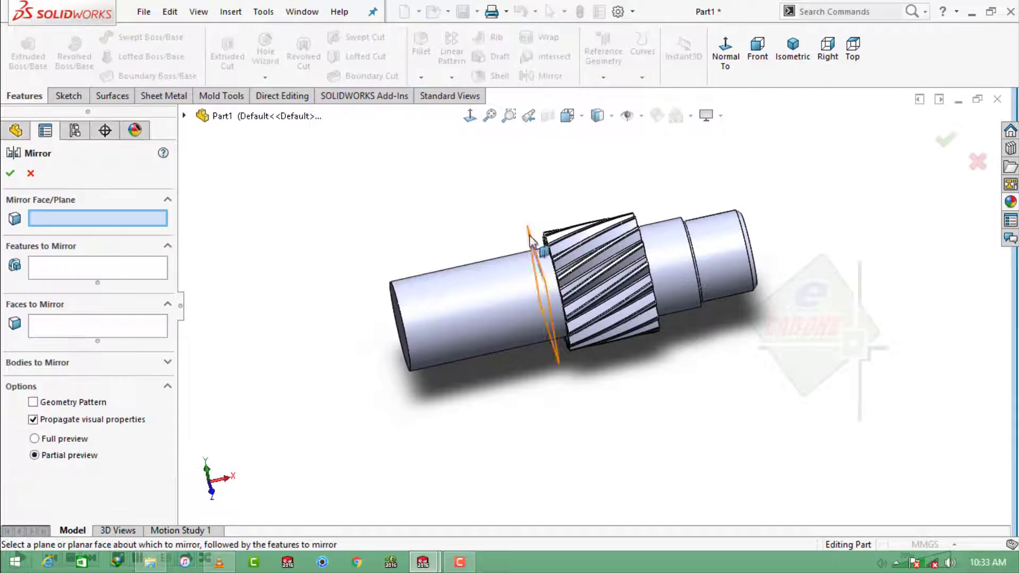
left_click(542, 292)
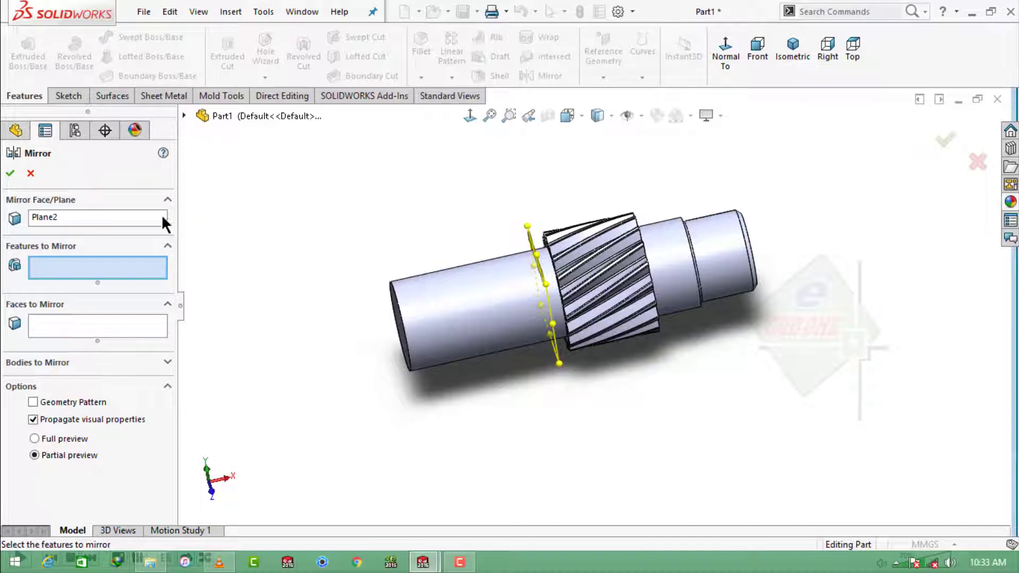
left_click(184, 116)
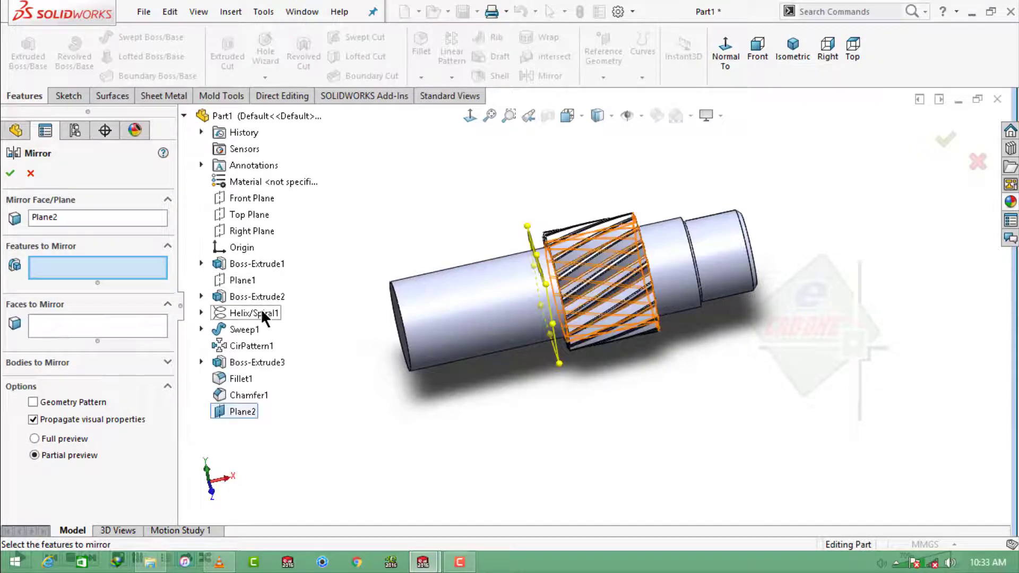
left_click(261, 297)
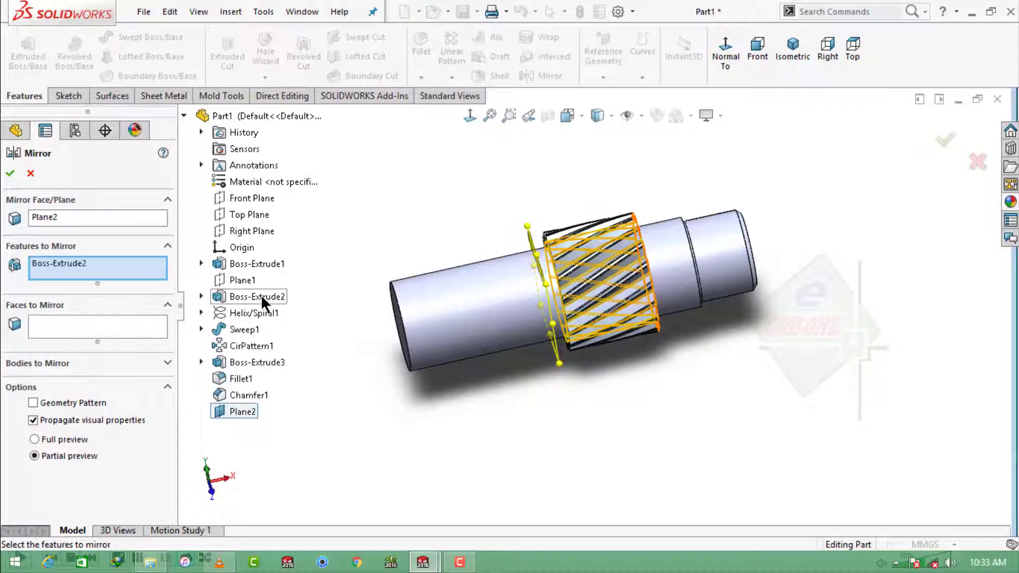
left_click(248, 329)
left_click(259, 346)
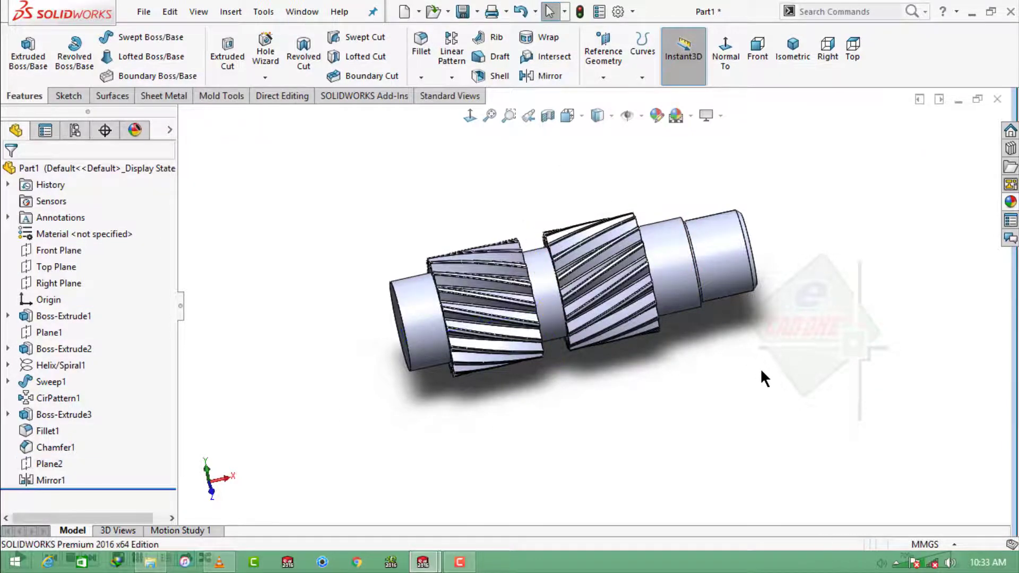
mouse_move(761, 372)
middle_mouse_down()
mouse_move(564, 293)
mouse_move(563, 276)
middle_mouse_up()
- Switch the display style to Shaded without edges
left_click(597, 115)
left_click(599, 153)
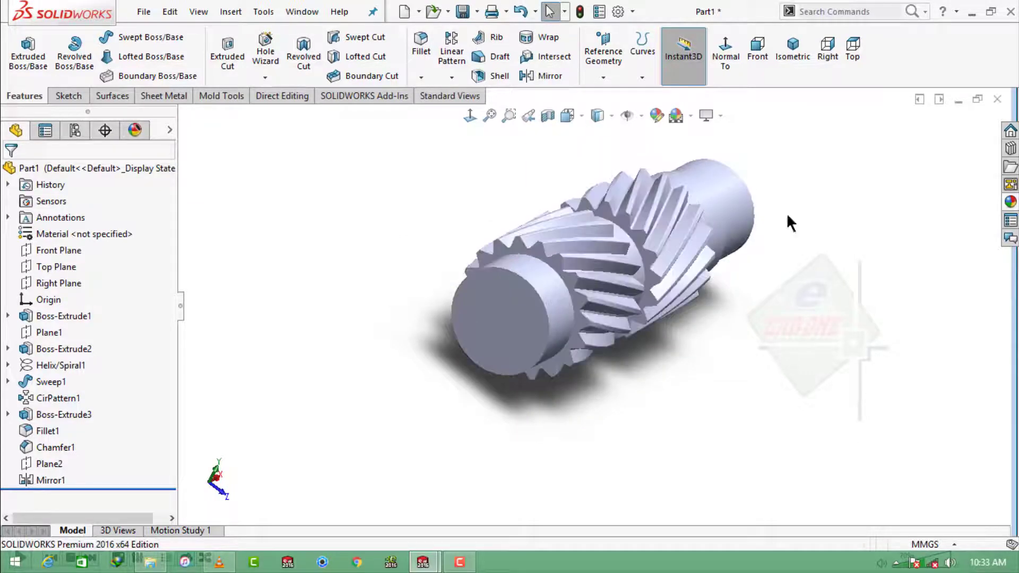
middle_click_drag(790, 223, 475, 336)
scroll(476, 335, "down", 3)
scroll(756, 395, "up", 2)
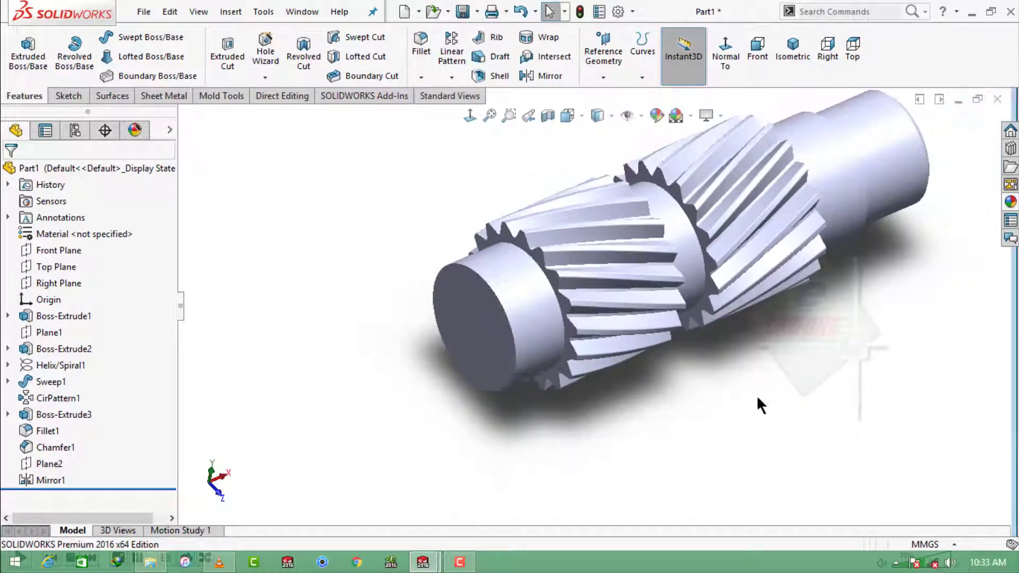
scroll(624, 326, "down", 2)
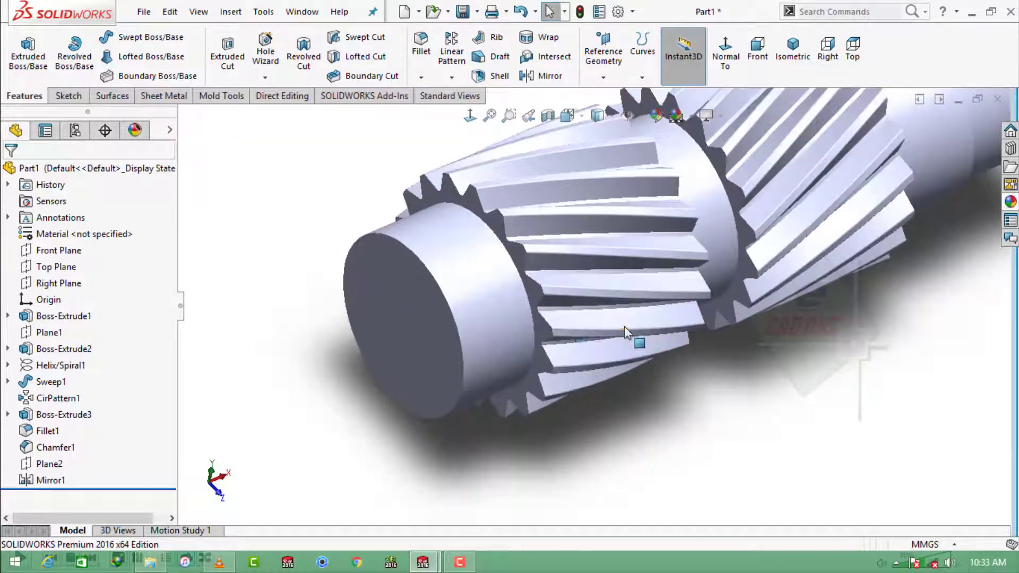
- Sketch a 2 mm inward offset circle on the shaft's end face
left_click(401, 297)
left_click(459, 252)
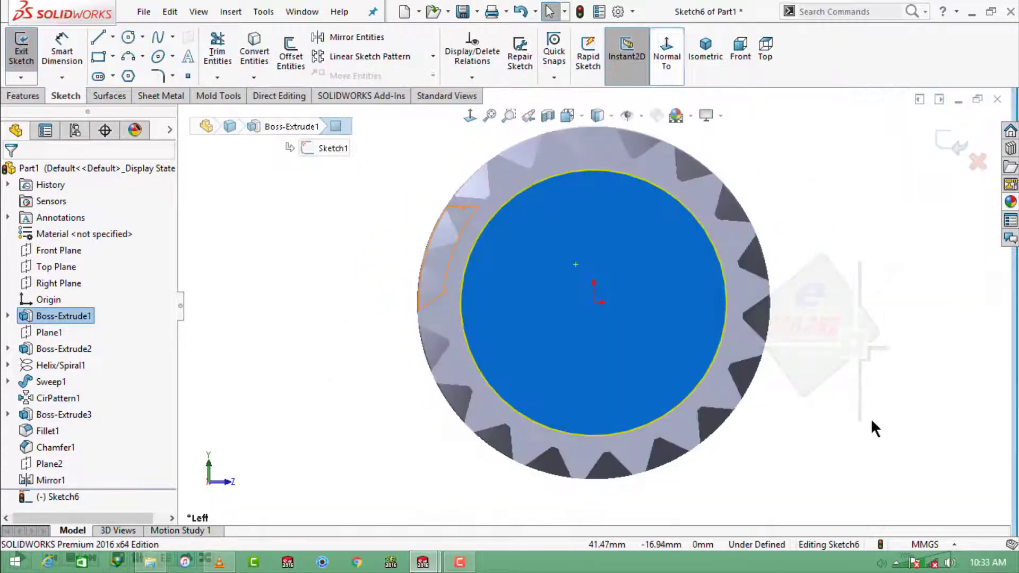
left_click(291, 53)
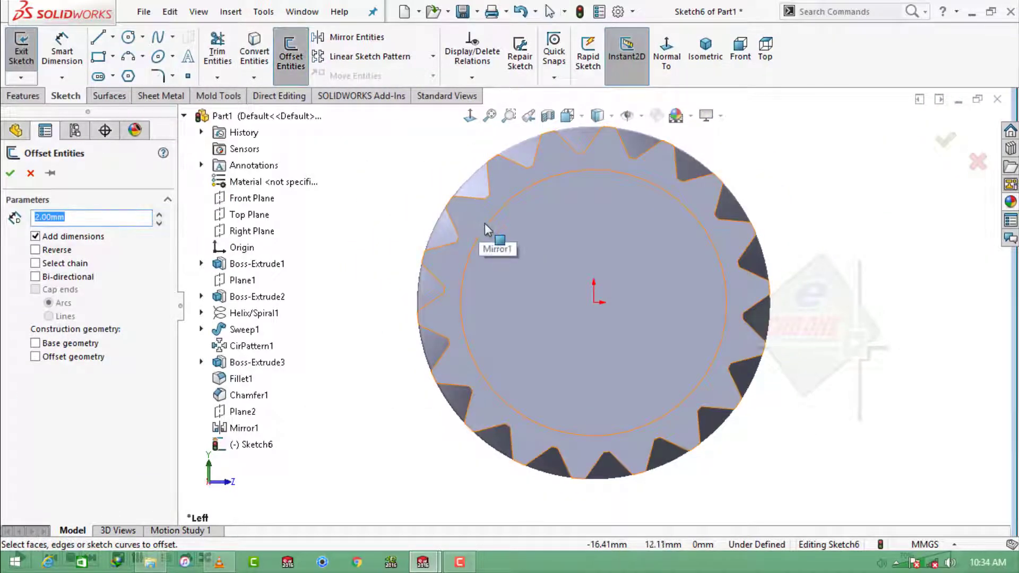
left_click(36, 250)
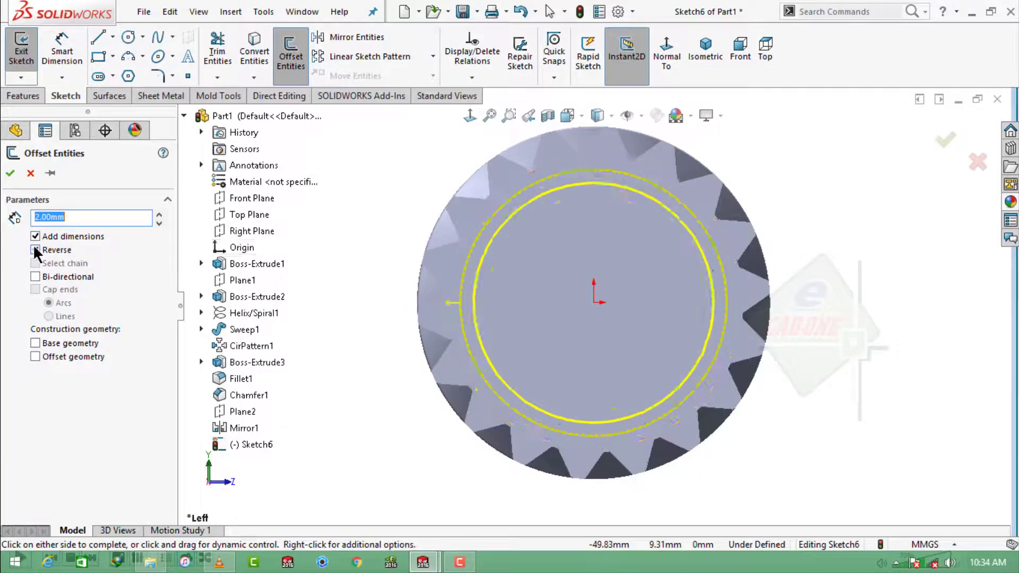
left_click(10, 173)
- Extrude the offset circle into a 26 mm boss
left_click(29, 95)
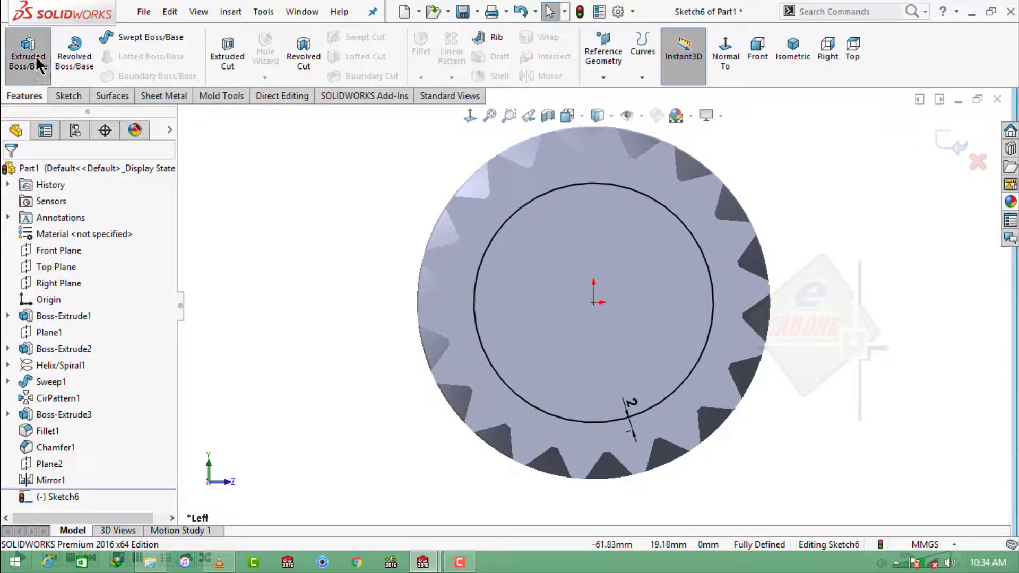
left_click(31, 56)
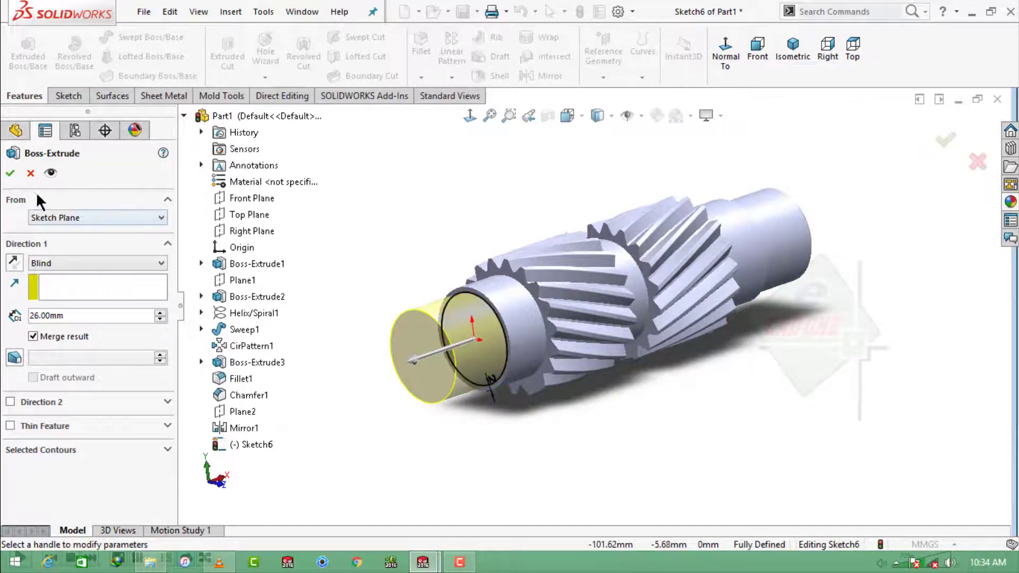
left_click(11, 173)
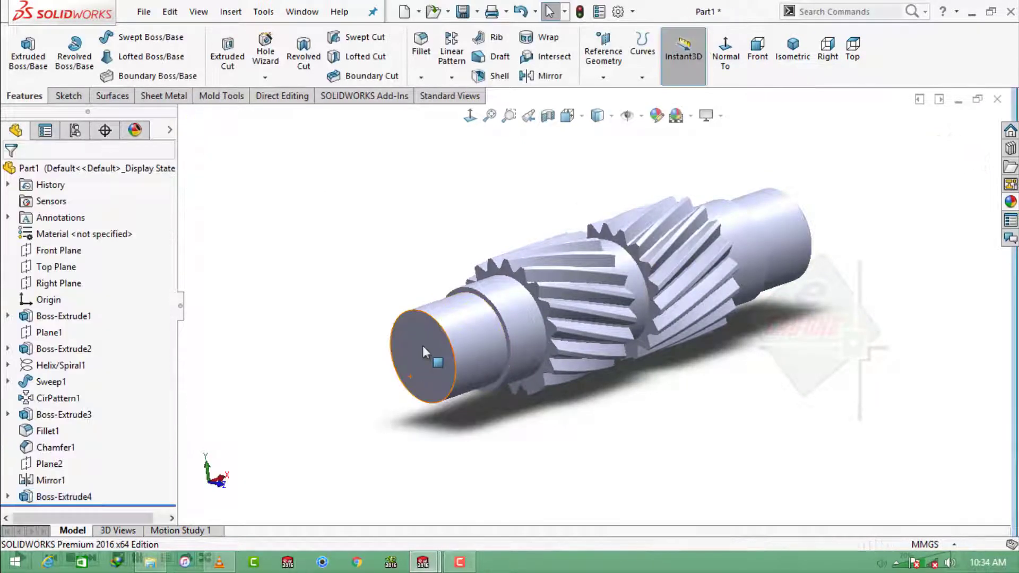
left_click(422, 345)
- Sketch a 2 mm inward offset circle on the new boss's end face
left_click(484, 304)
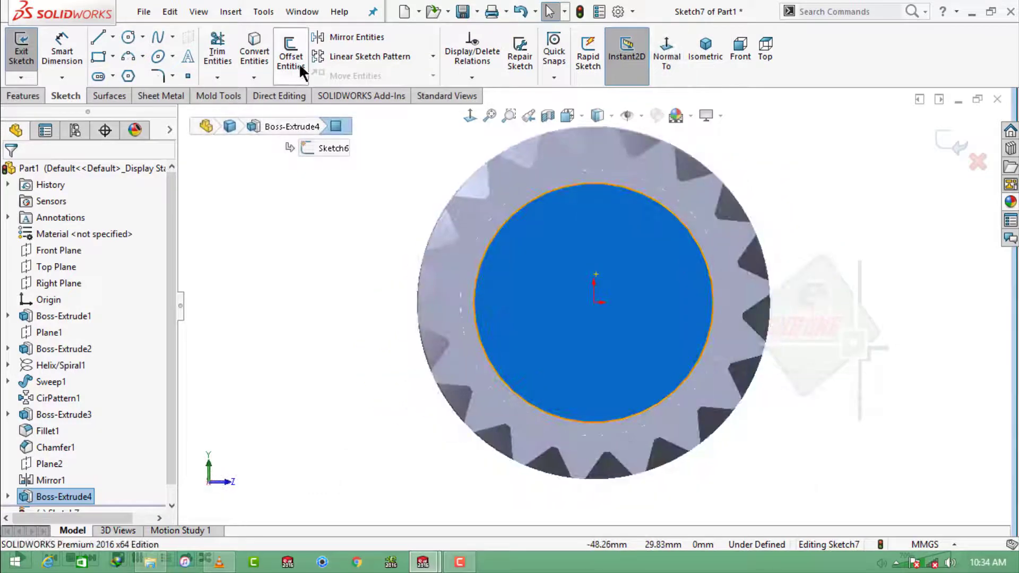
left_click(295, 54)
left_click(35, 248)
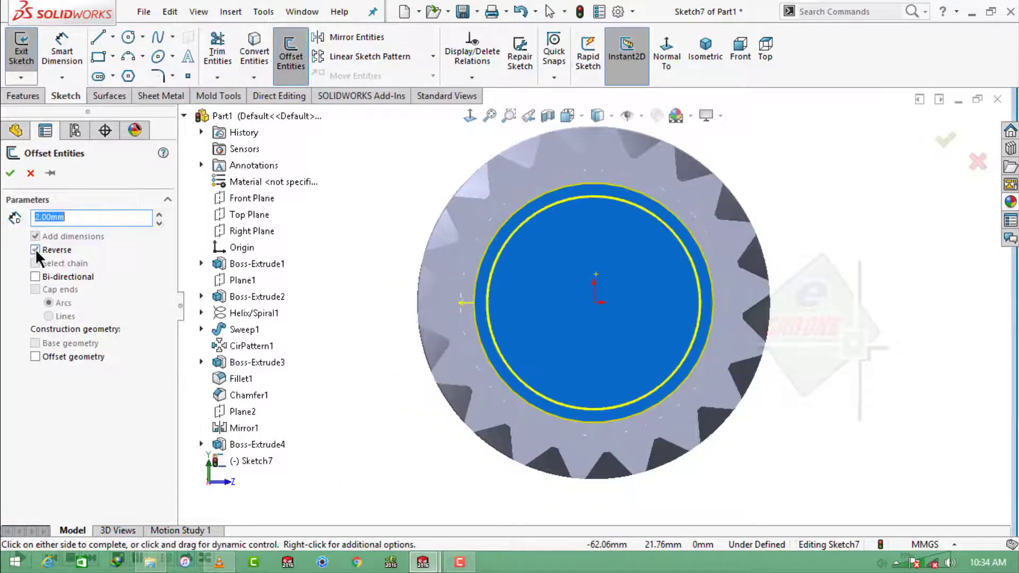
left_click(11, 172)
middle_click_drag(858, 275, 818, 301)
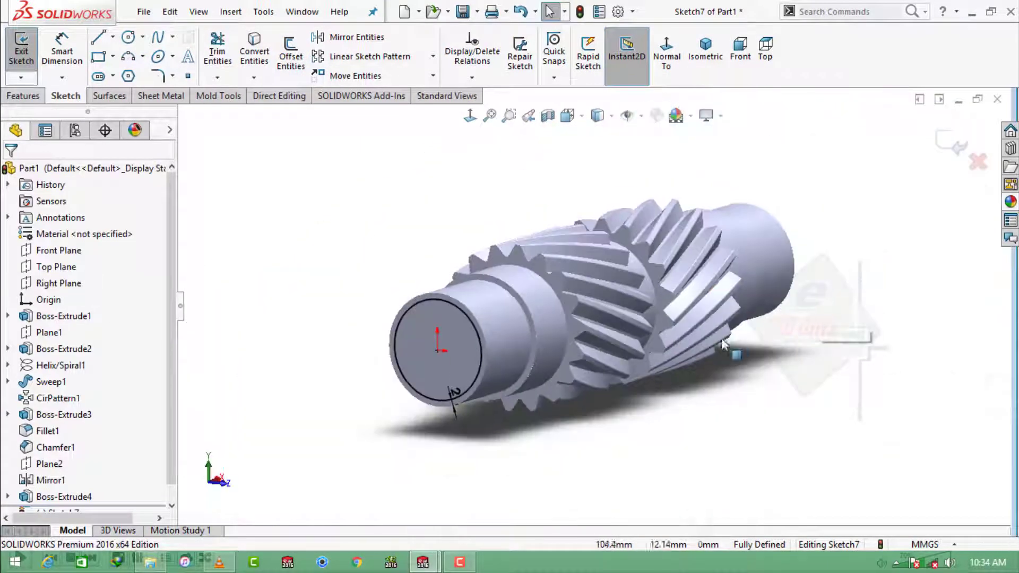
scroll(409, 308, "down", 3)
- Extrude the circle into a 65 mm boss
left_click(11, 100)
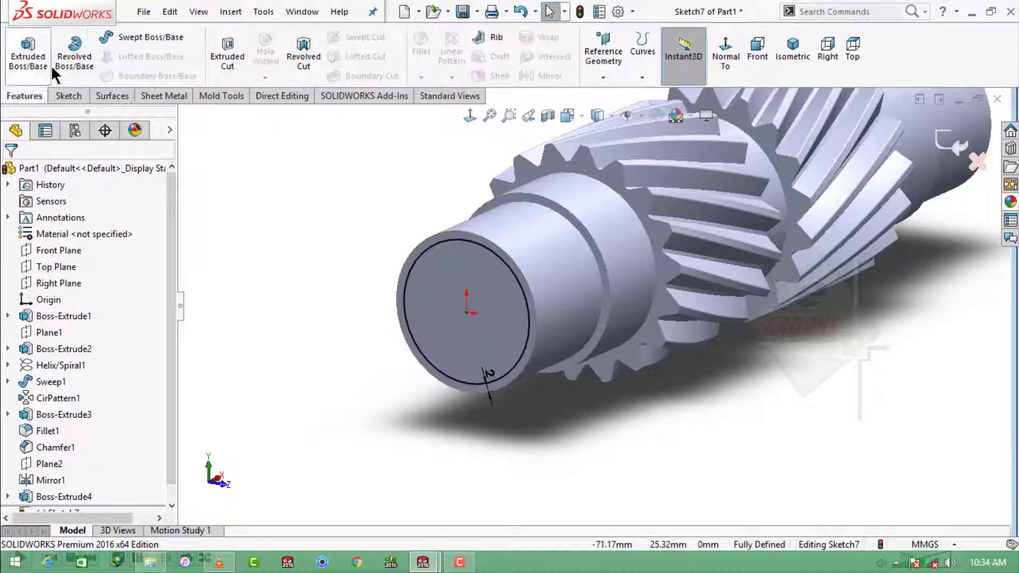
left_click(27, 53)
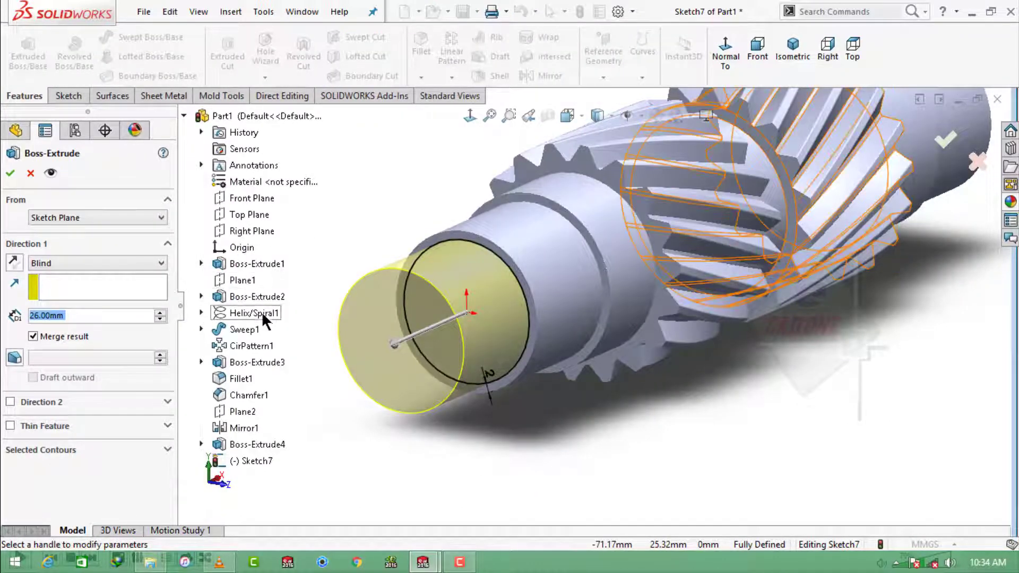
type("65")
key("Return")
left_click(10, 172)
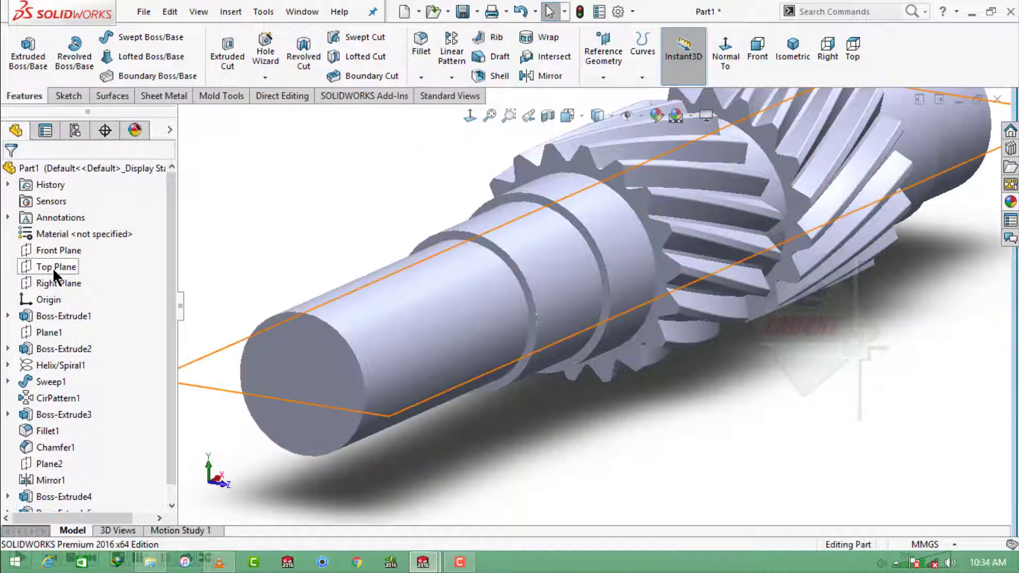
- Start a sketch on the Top Plane, view it normal, and draw a centerline along the shaft's end step
left_click(53, 268)
left_click(67, 249)
left_click(658, 60)
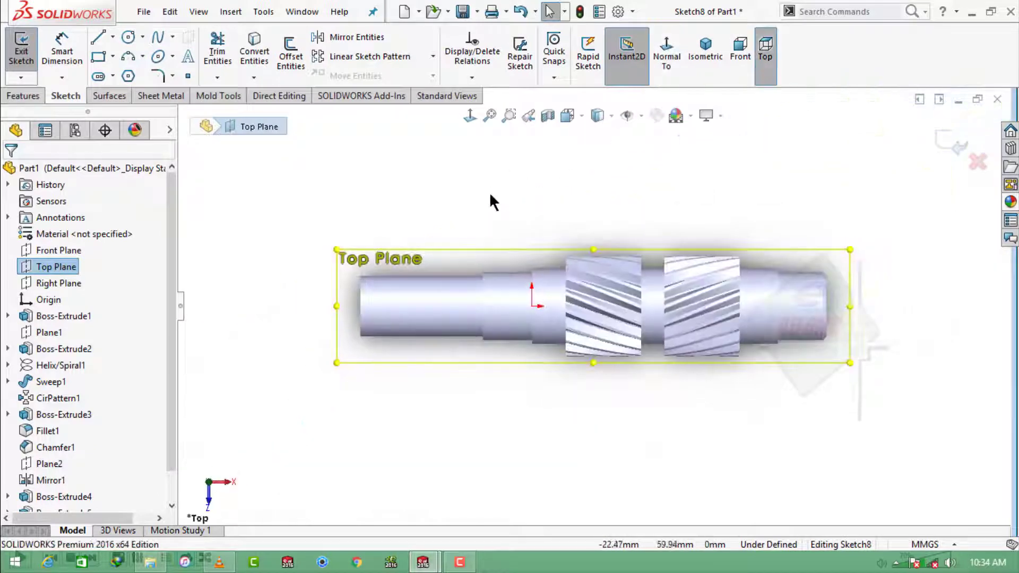
scroll(598, 182, "down", 3)
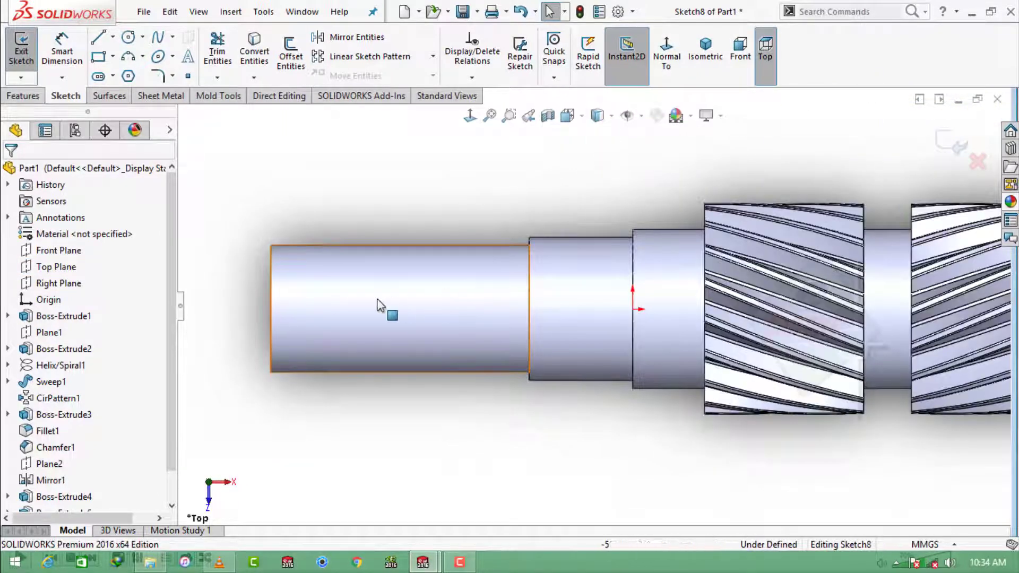
scroll(376, 302, "down", 1)
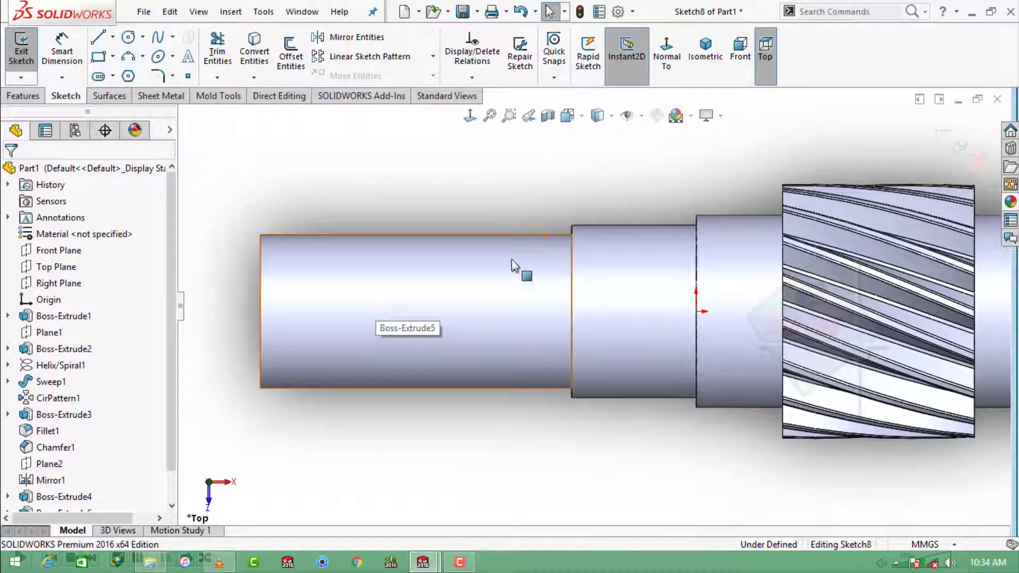
left_click(113, 36)
left_click(134, 74)
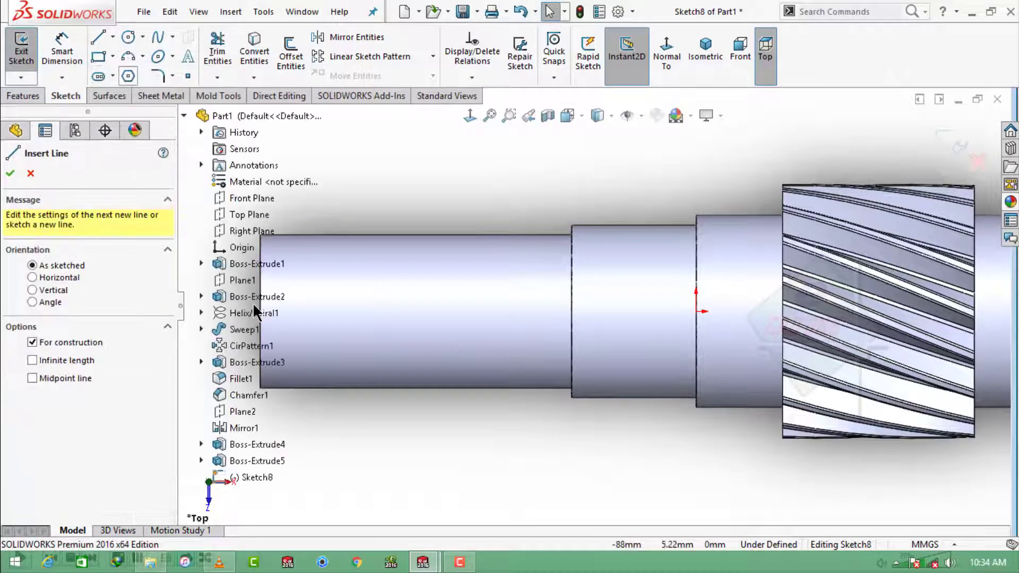
scroll(378, 319, "up", 2)
left_click(362, 309)
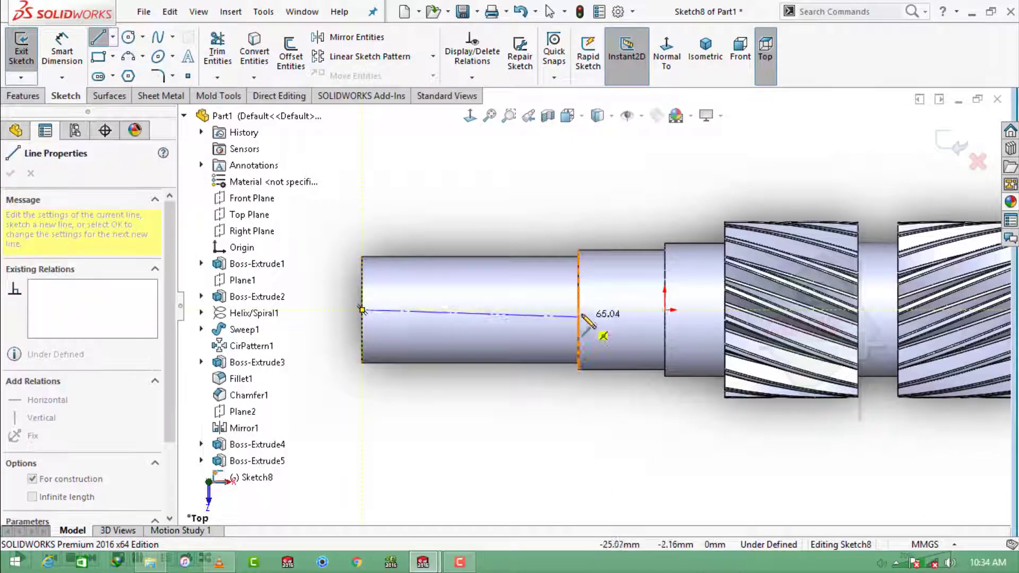
left_click(578, 309)
key("Escape")
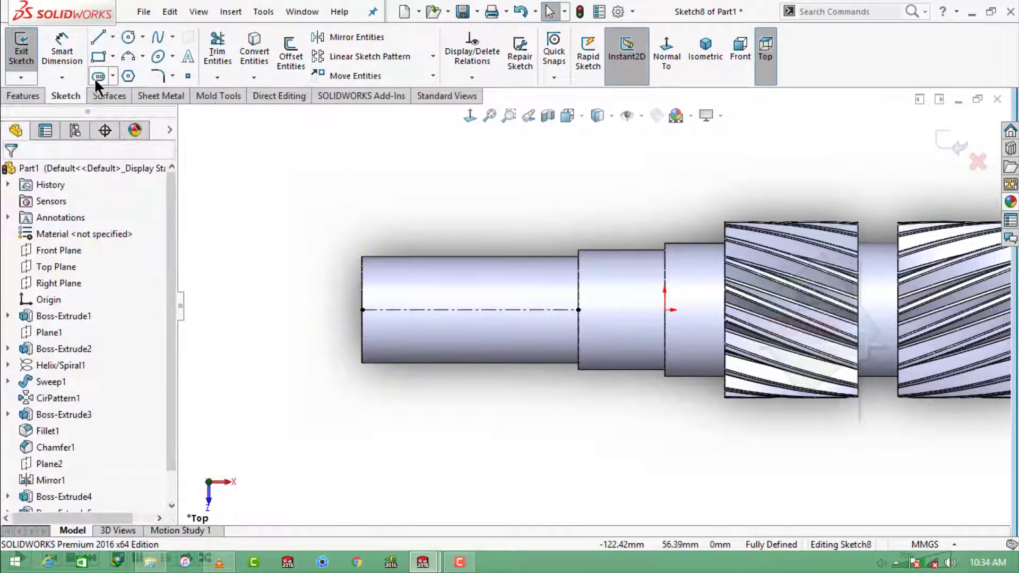
- Draw a straight slot centred on the centerline over the shaft's end step
left_click(98, 76)
left_click(470, 309)
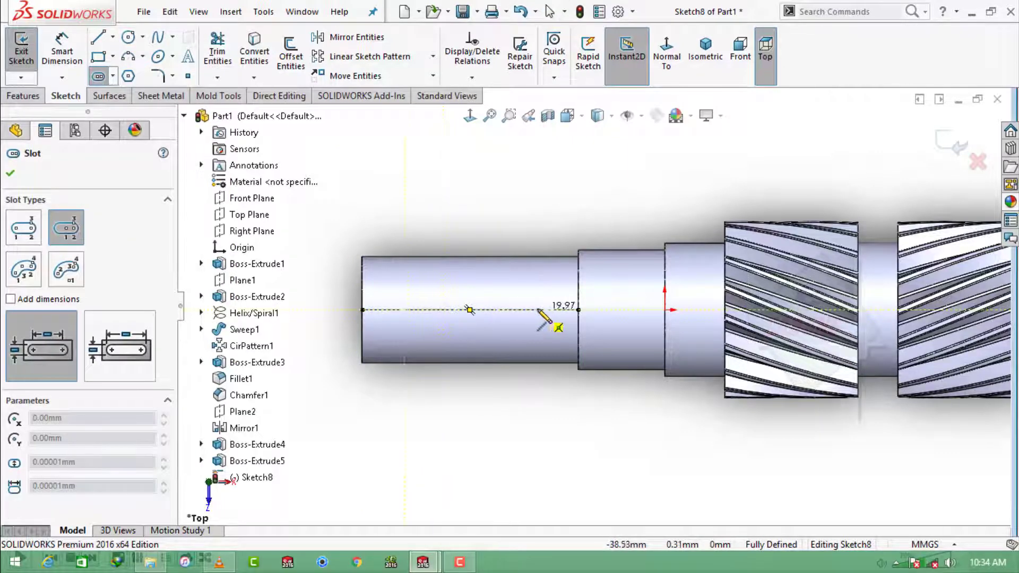
left_click(538, 309)
left_click(541, 290)
key("Escape")
- Dimension the slot to 48 long with R5.25 ends
left_click(62, 50)
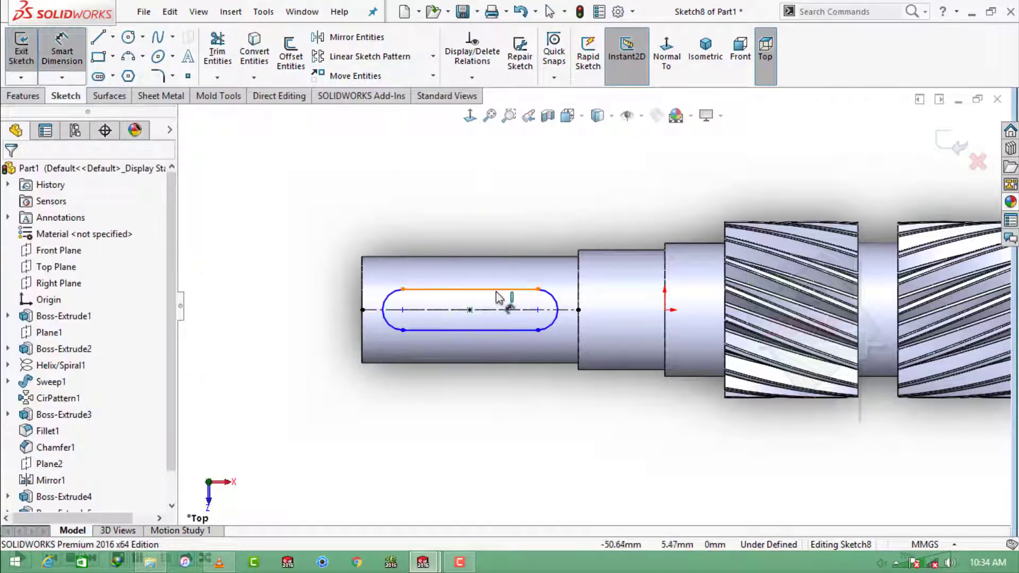
left_click(504, 289)
left_click(474, 230)
type("48")
key("Return")
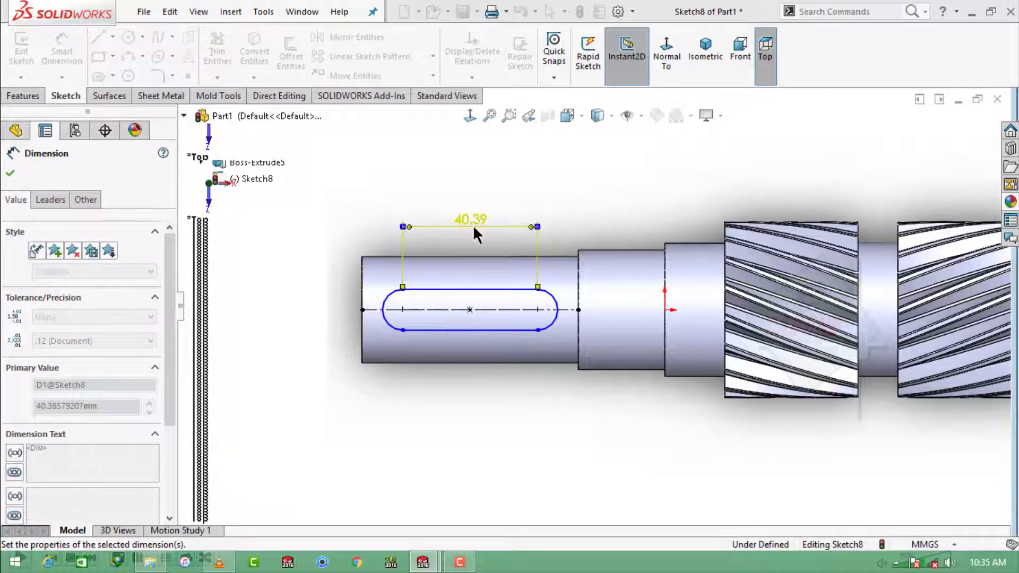
left_click(375, 294)
left_click(413, 194)
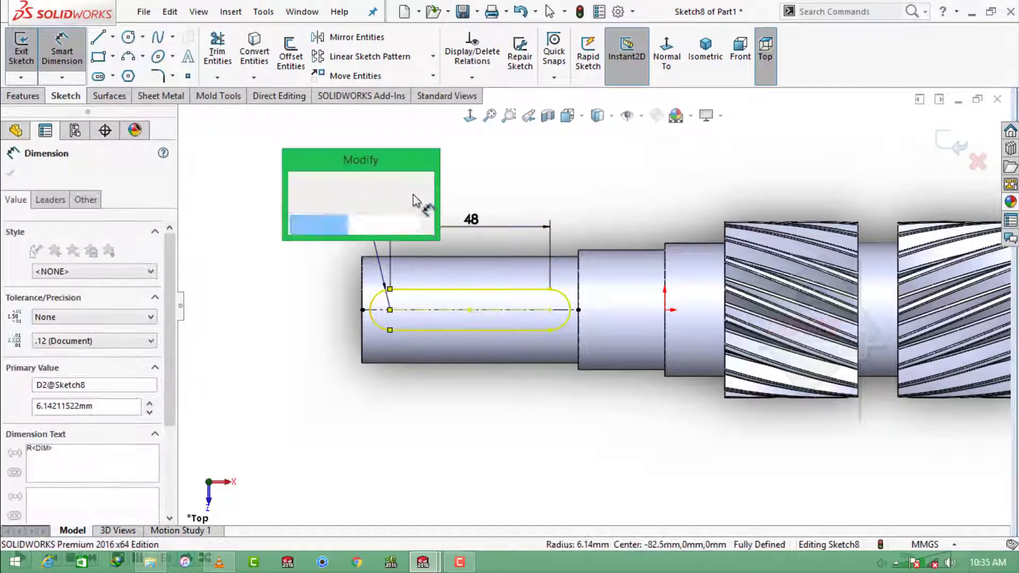
type("5.25")
key("Return")
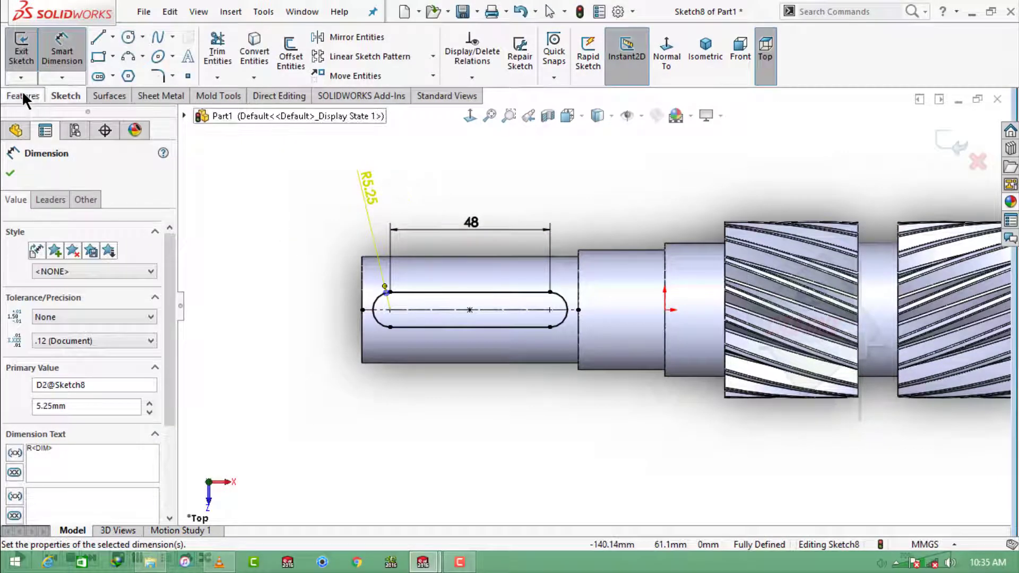
left_click(22, 94)
- Cut-extrude the slot into the shaft starting from an 11 mm offset, with Direction 1 reversed
left_click(218, 46)
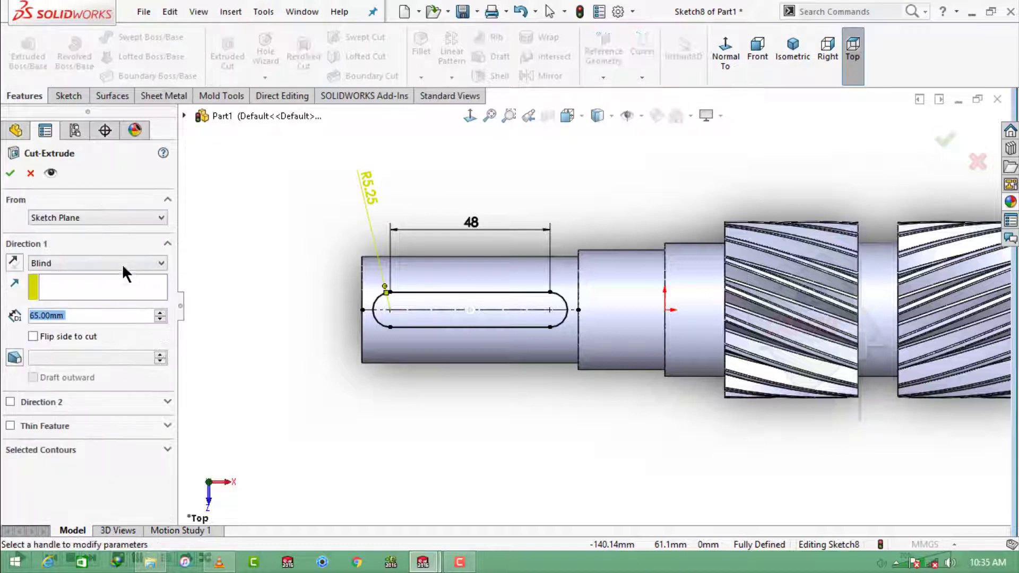
left_click(99, 218)
left_click(48, 260)
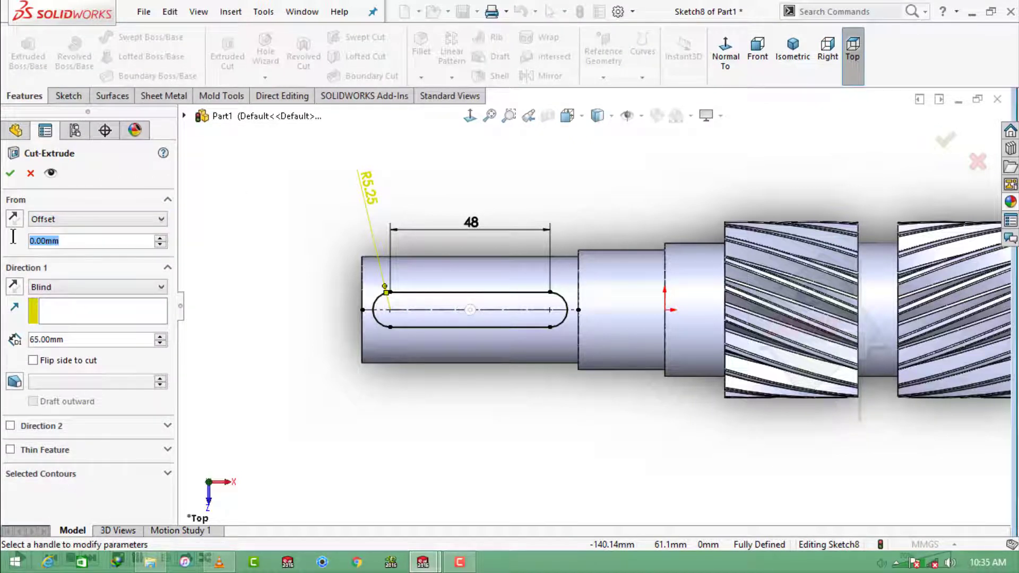
type("11")
key("Return")
middle_click_drag(452, 416, 448, 266)
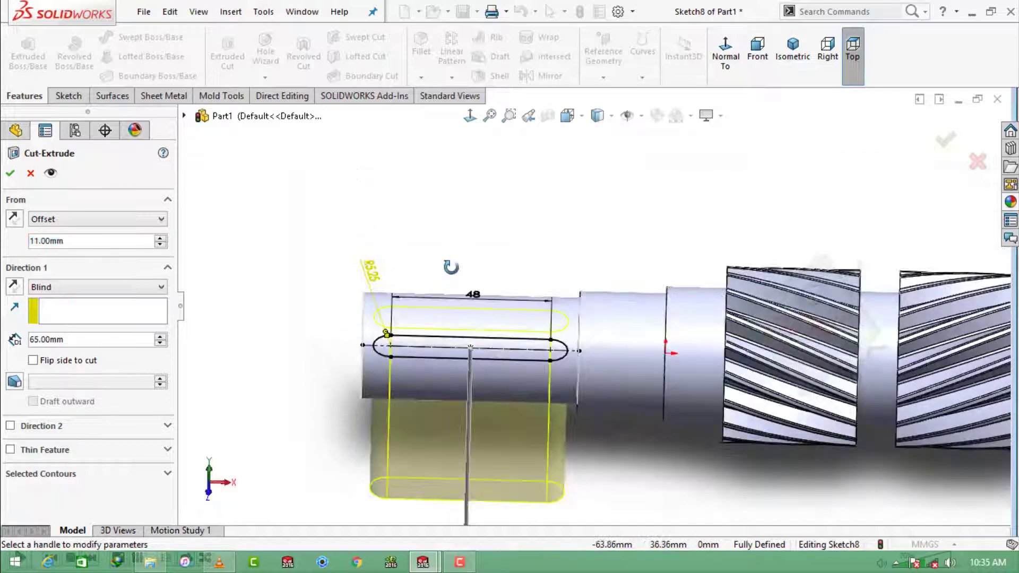
left_click(13, 288)
left_click(9, 172)
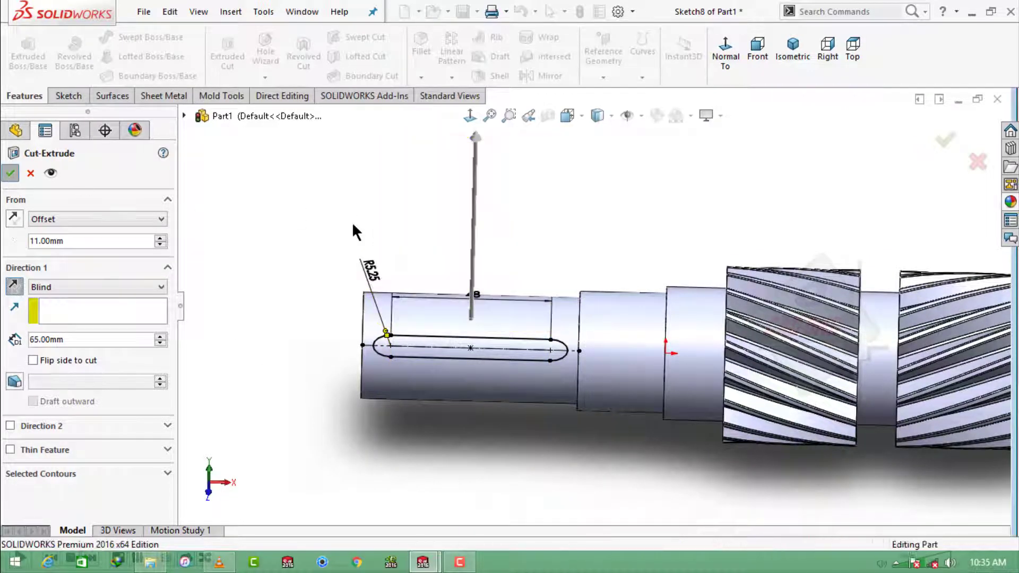
scroll(486, 361, "up", 5)
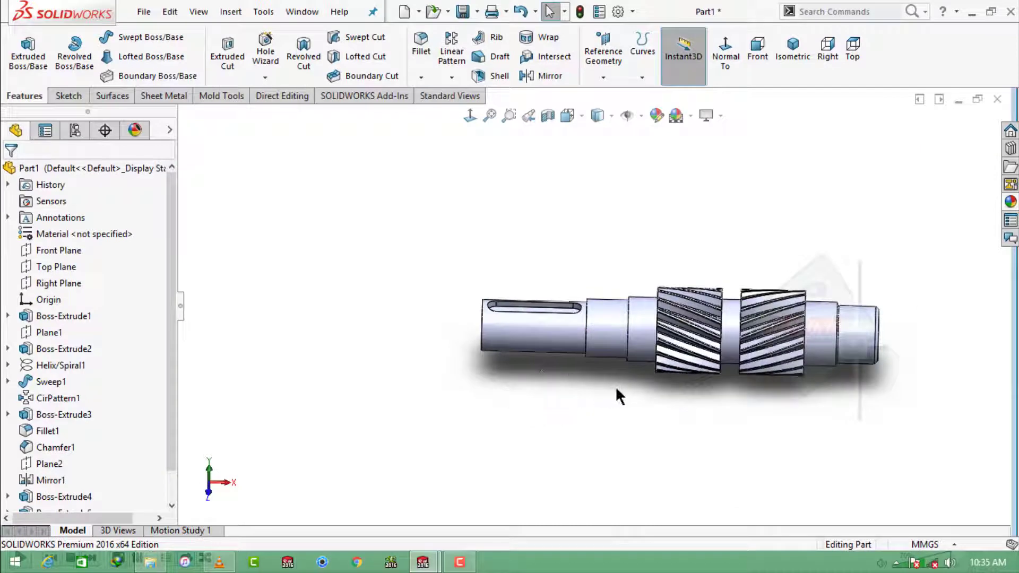
mouse_move(615, 387)
middle_mouse_down()
mouse_move(650, 391)
mouse_move(652, 425)
middle_mouse_up()
- Fillet the two step edges beside the keyway with 1 mm radius
scroll(545, 221, "up", 3)
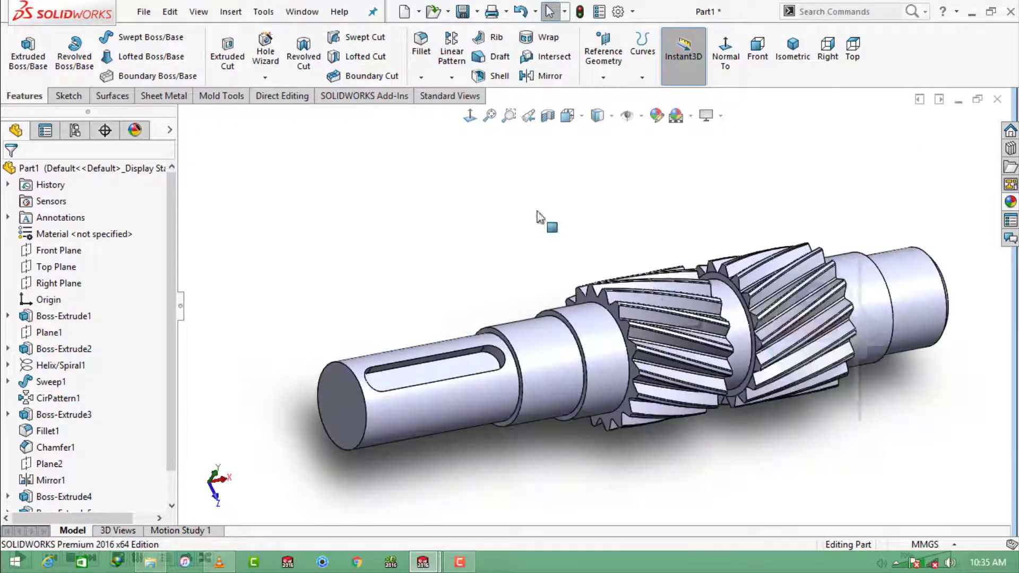
left_click(421, 45)
scroll(445, 446, "down", 2)
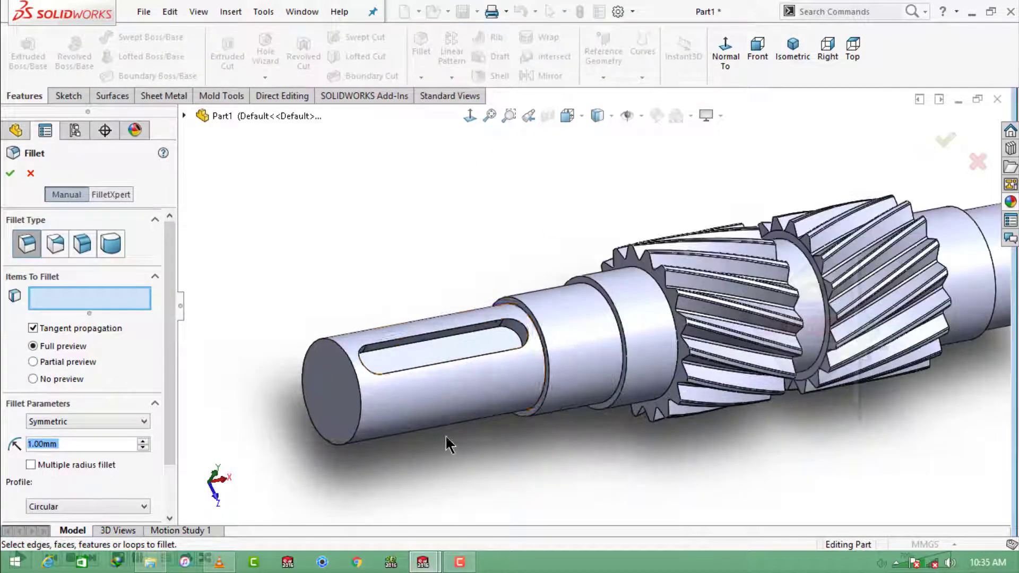
left_click(603, 298)
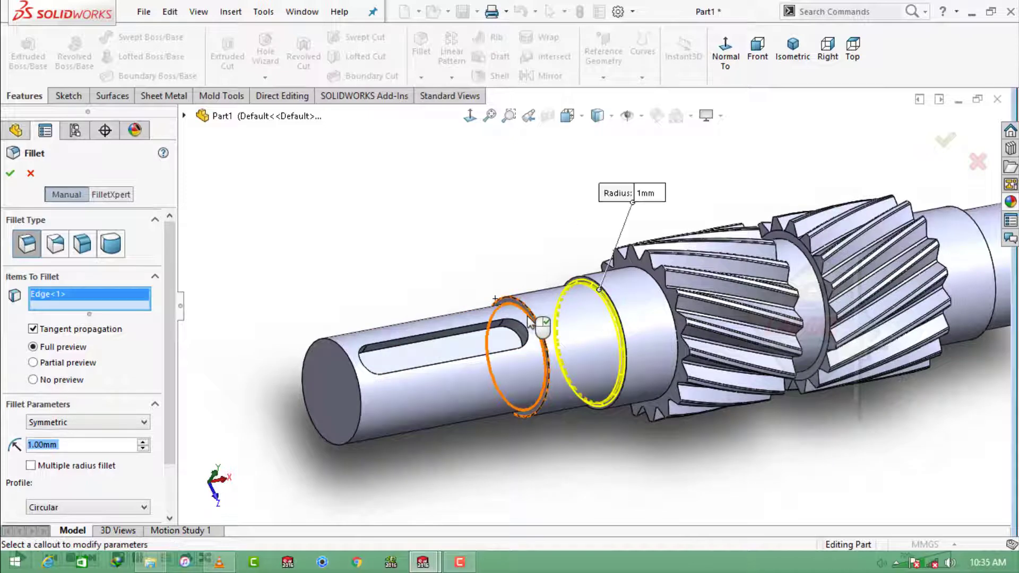
left_click(542, 321)
left_click(11, 173)
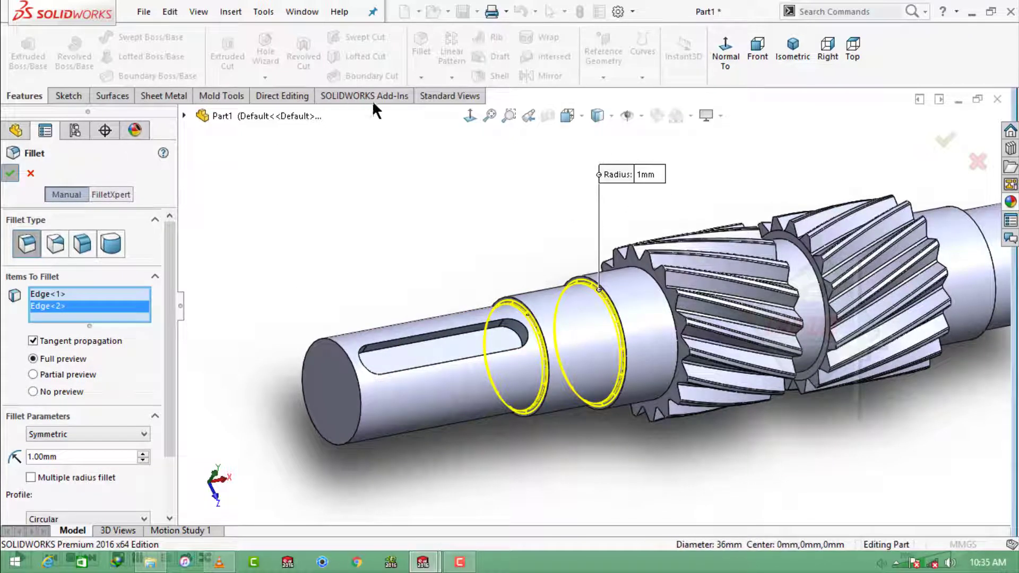
- Chamfer the shaft's front end edge 2 mm at 45°
left_click(421, 77)
left_click(435, 110)
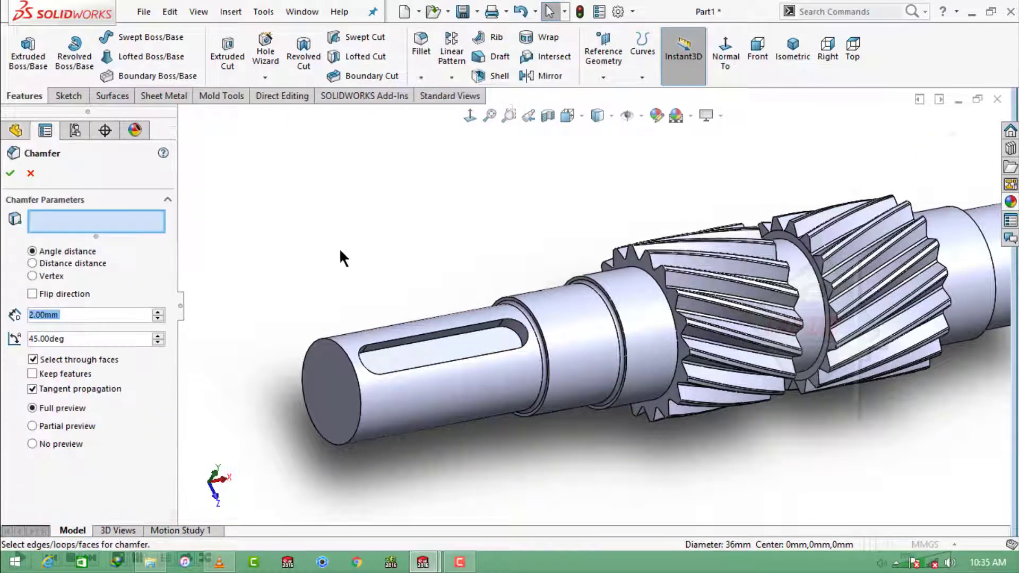
left_click(334, 344)
left_click(12, 173)
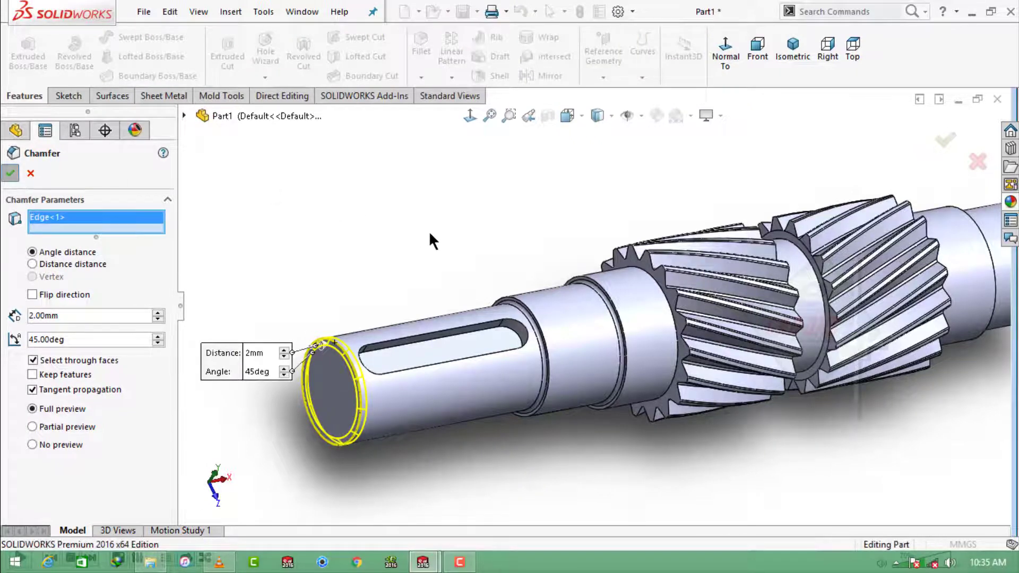
scroll(530, 340, "up", 5)
middle_click_drag(644, 438, 696, 434)
- Show the shaft in isometric view, shaded without edges
scroll(699, 434, "down", 3)
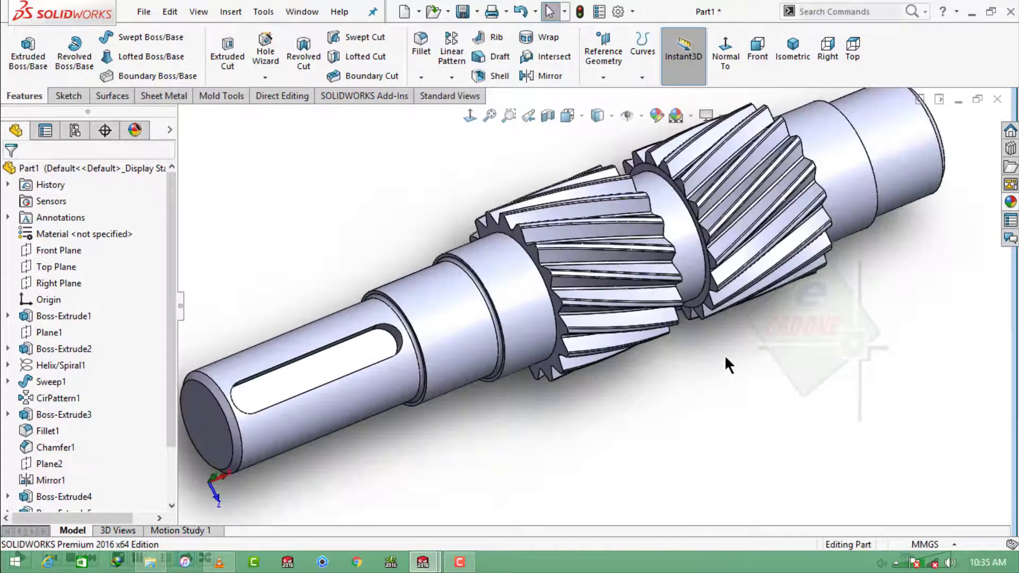
scroll(693, 304, "up", 1)
middle_click_drag(643, 351, 658, 339)
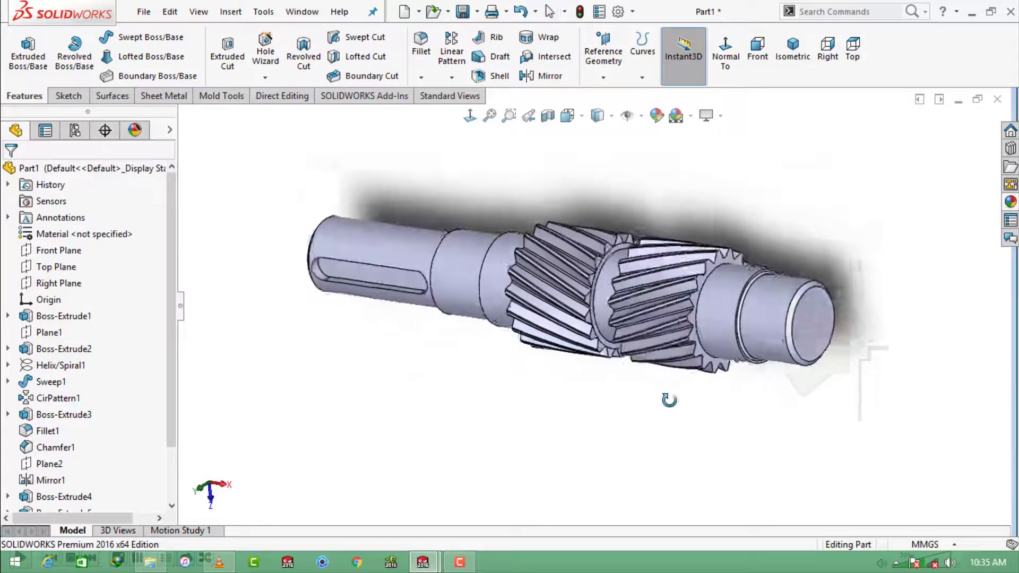
left_click(789, 53)
left_click(598, 115)
left_click(599, 157)
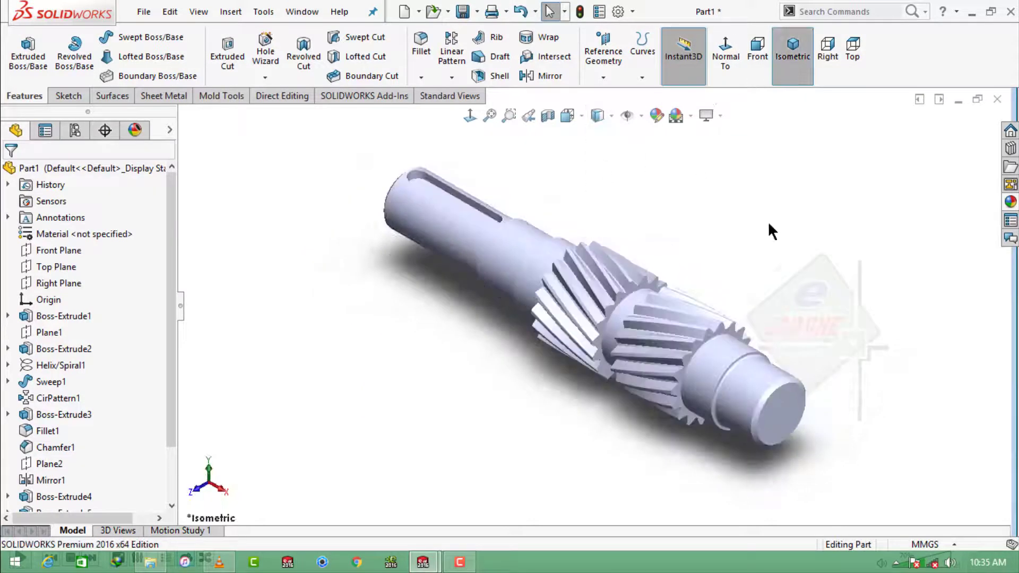
- Apply the matte steel appearance from Appearances > Metal > Steel to the shaft
left_click(1010, 202)
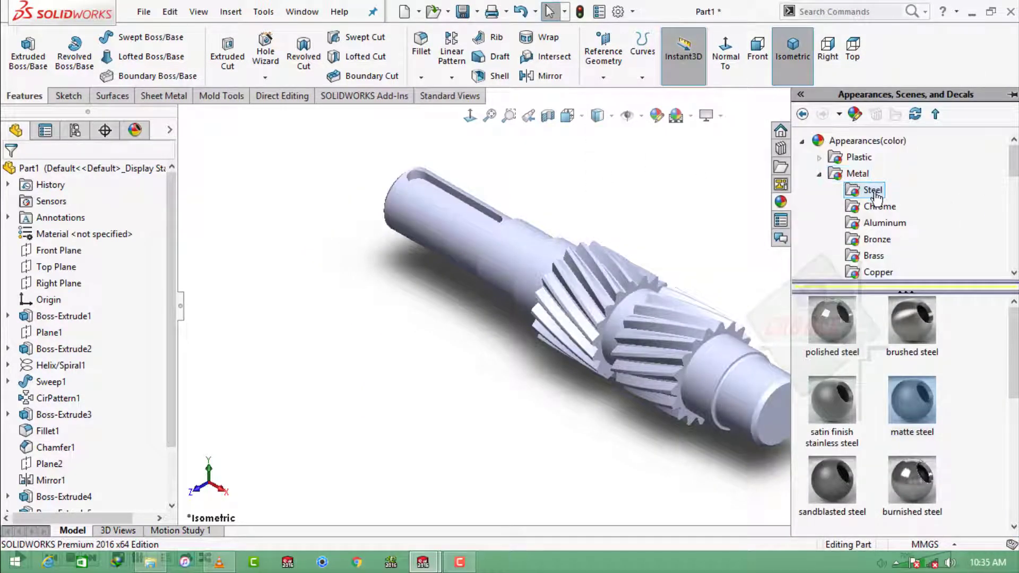
scroll(973, 329, "down", 2)
scroll(973, 329, "down", 1)
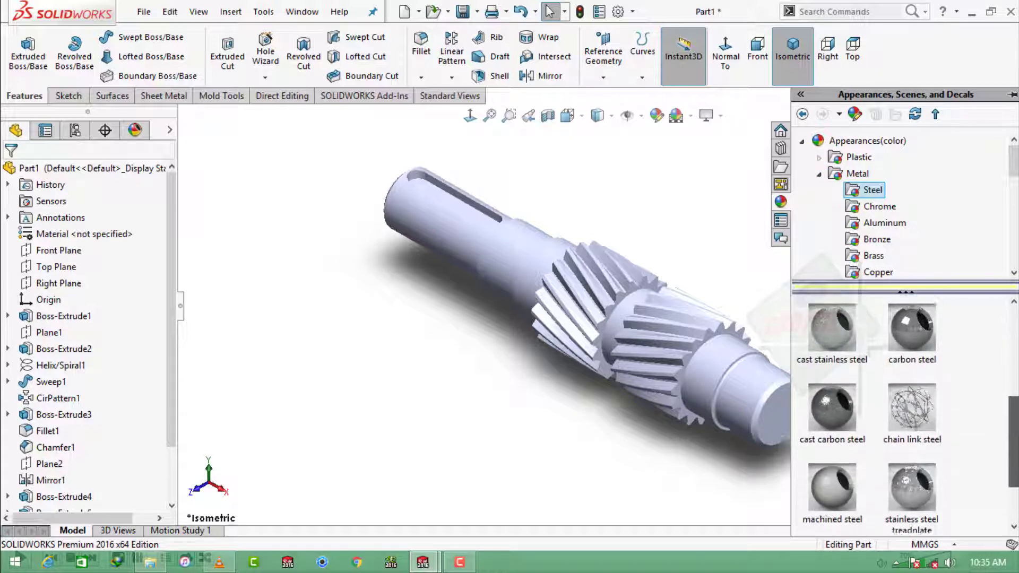
scroll(906, 414, "down", 1)
scroll(906, 414, "down", 2)
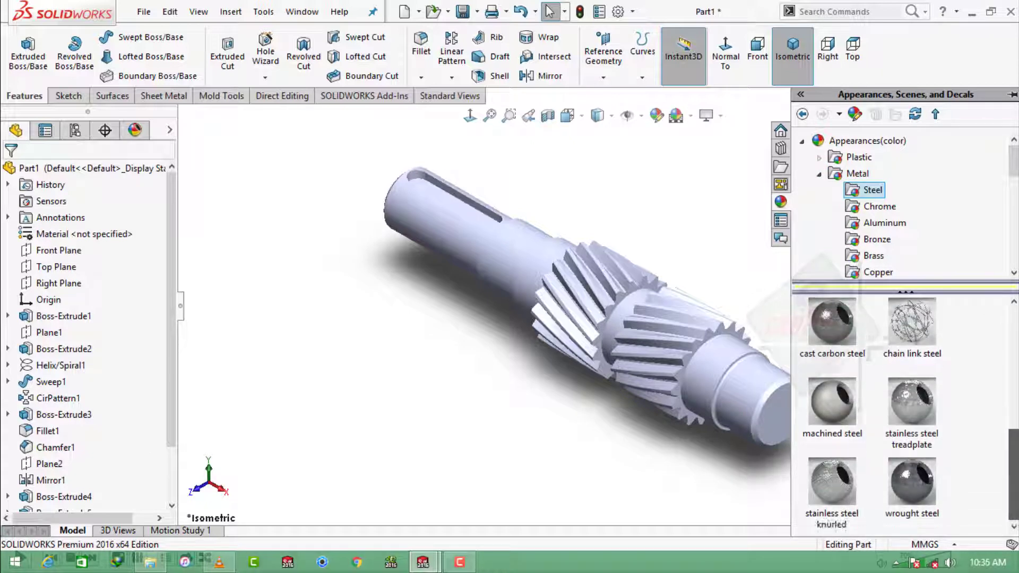
scroll(906, 413, "up", 2)
scroll(906, 414, "up", 2)
scroll(905, 414, "up", 1)
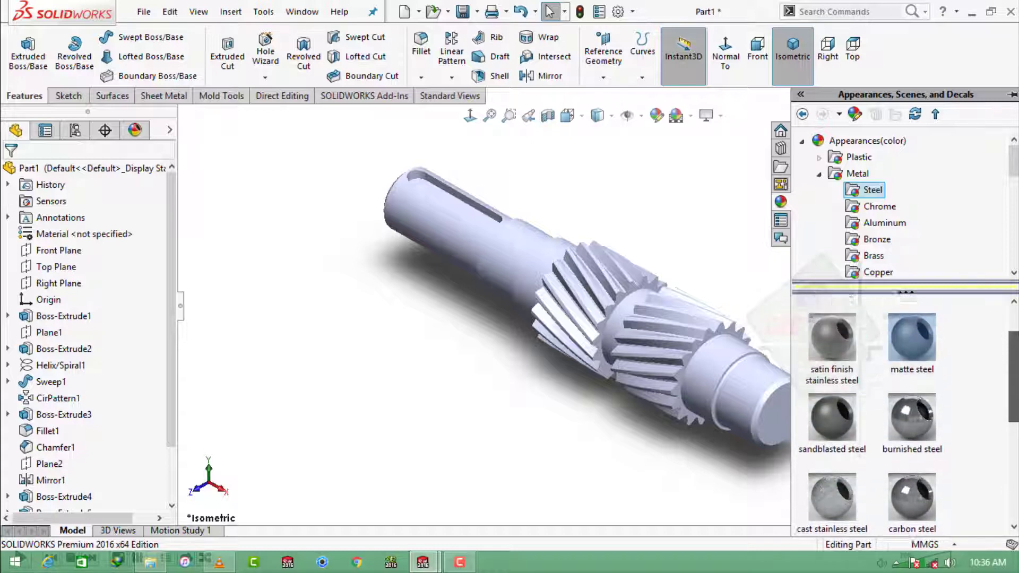
scroll(906, 414, "up", 1)
scroll(906, 414, "up", 1)
scroll(905, 414, "up", 1)
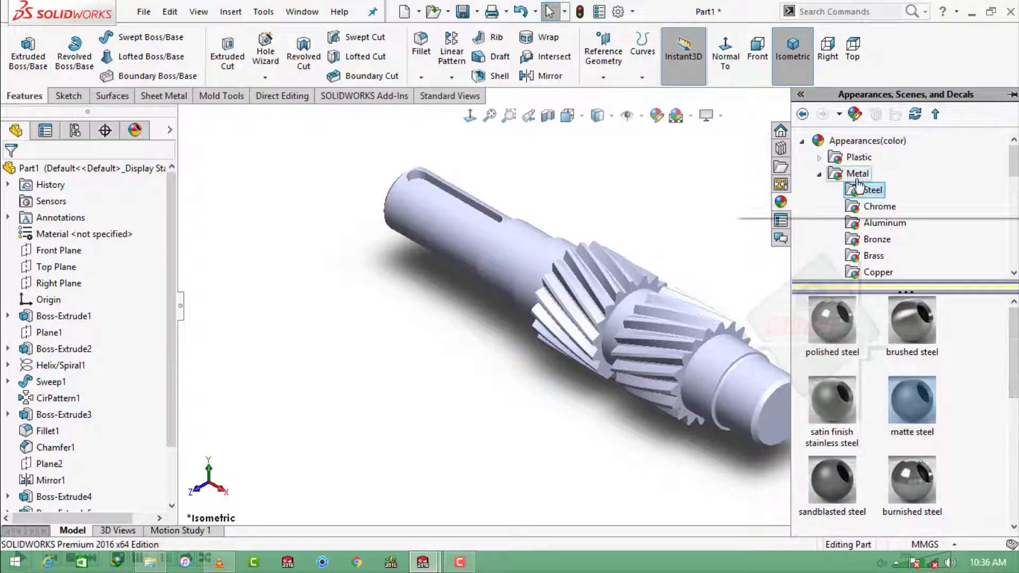
left_click(880, 207)
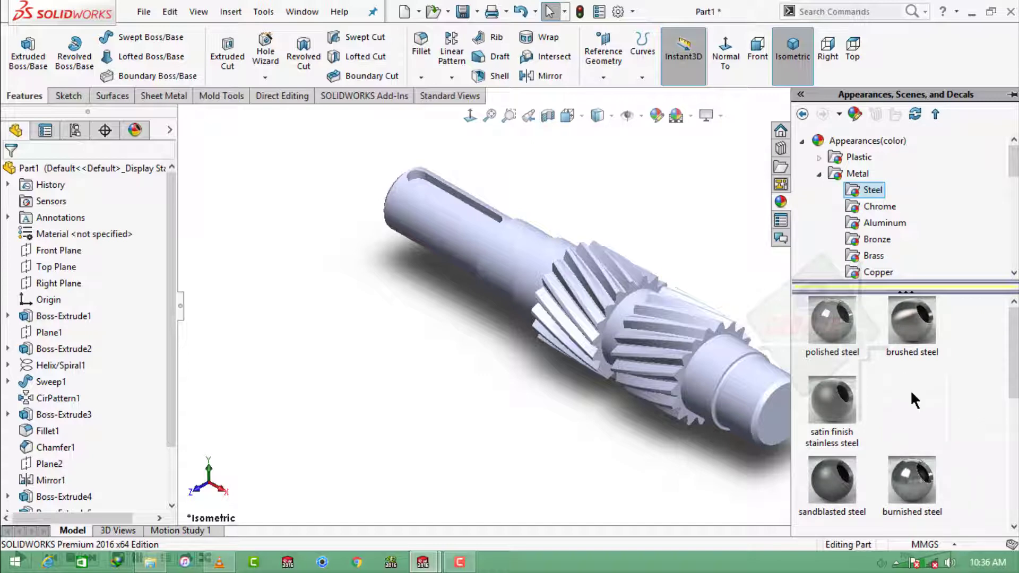
double_click(911, 394)
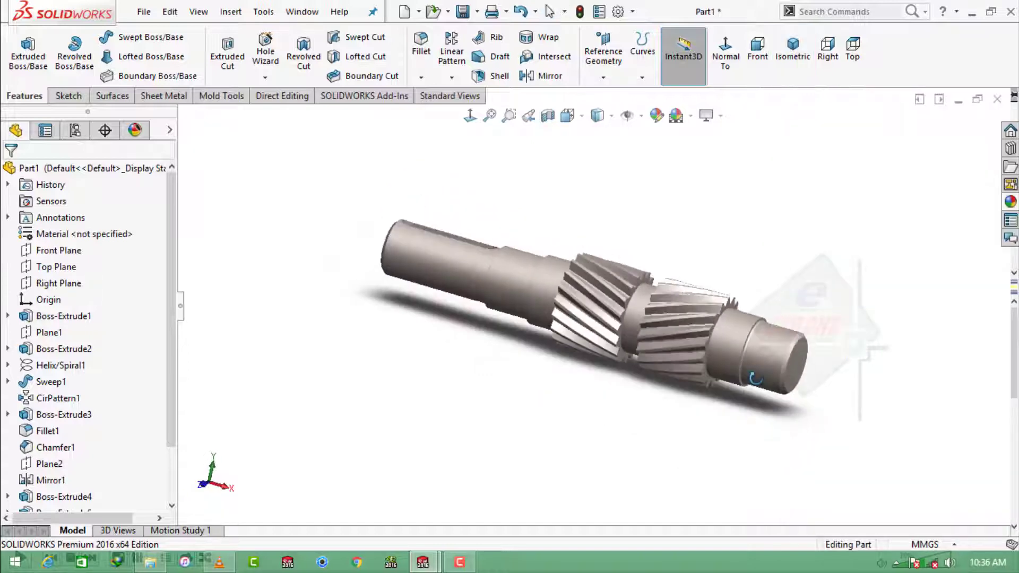